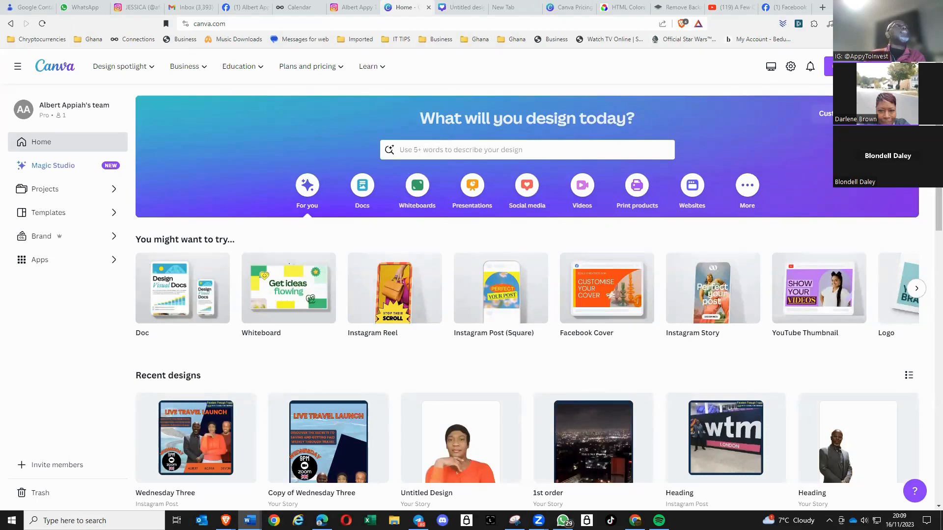
Step: Switch to the remove.bg site and upload the full-length photo of the man in a dark jacket for background removal
{"action": "left_click", "coordinate": [623, 10]}
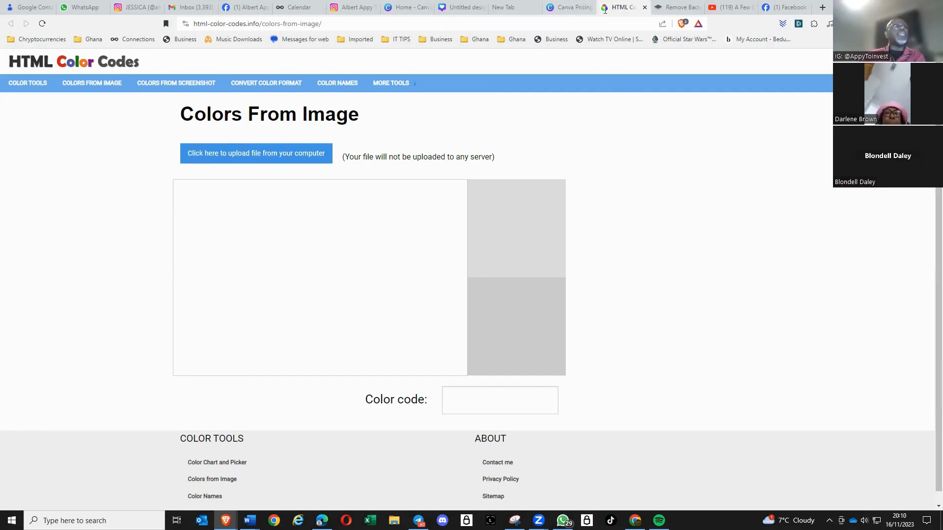
{"action": "left_click", "coordinate": [678, 8]}
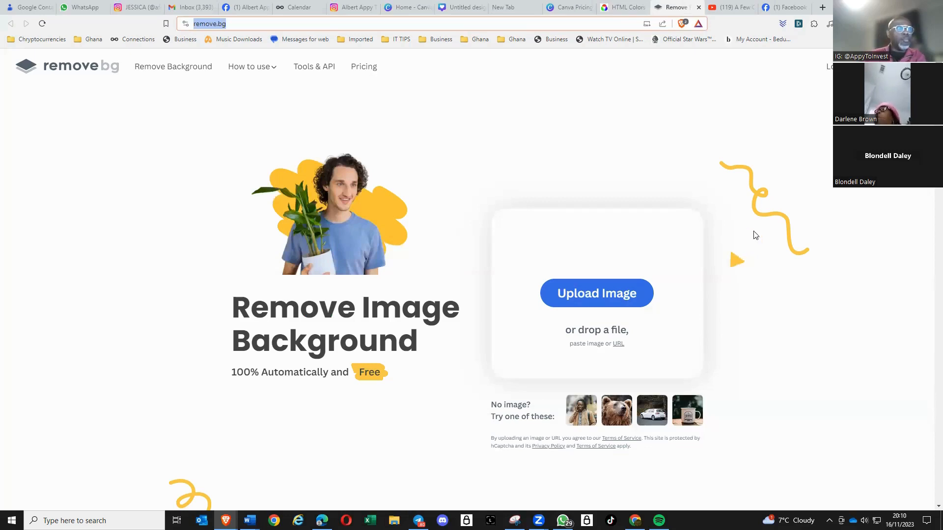
{"action": "left_click", "coordinate": [613, 302]}
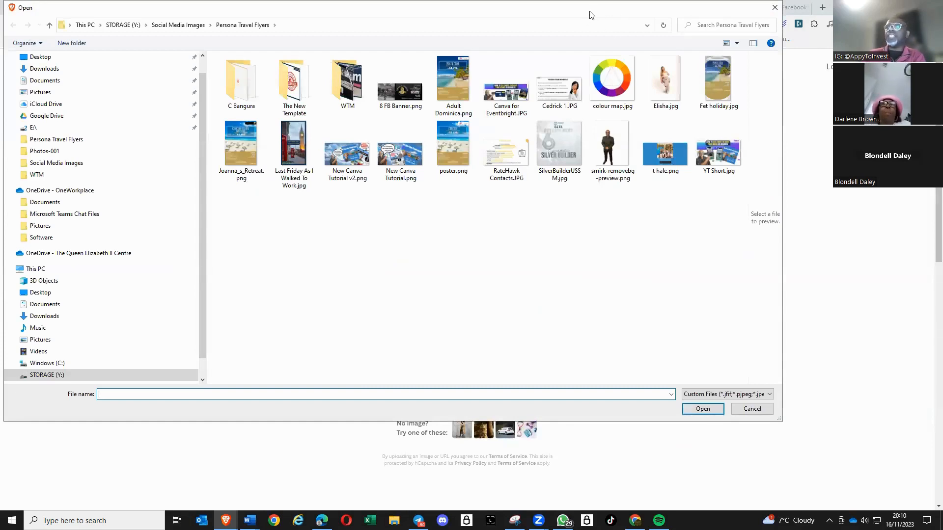
{"action": "key", "text": "Escape"}
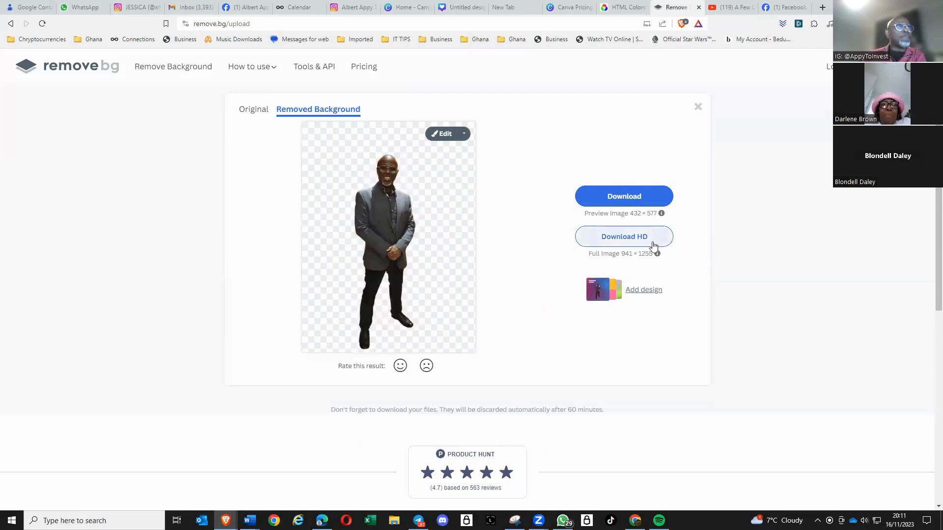
Step: Upload a second photo, of the man in the red sweater, to remove.bg for background removal
{"action": "left_click", "coordinate": [631, 231]}
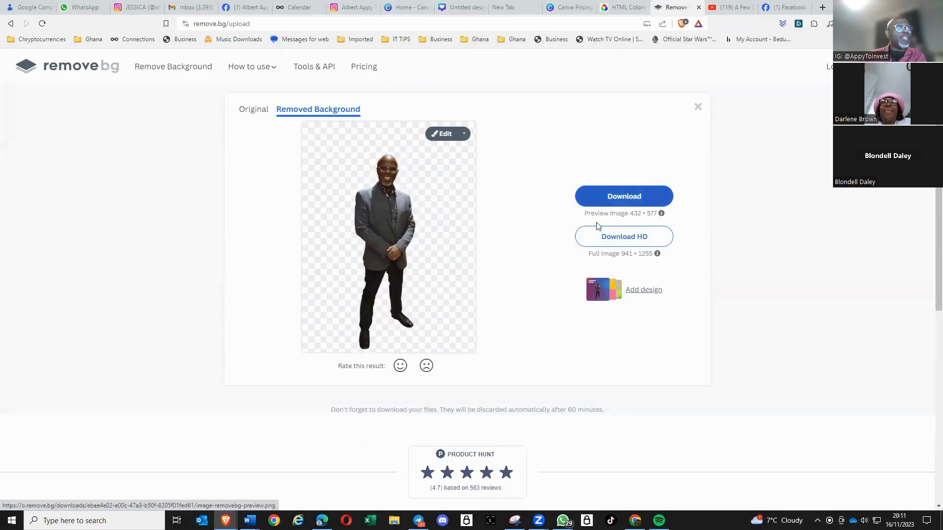
{"action": "scroll", "coordinate": [639, 225], "scroll_direction": "up", "scroll_amount": 2}
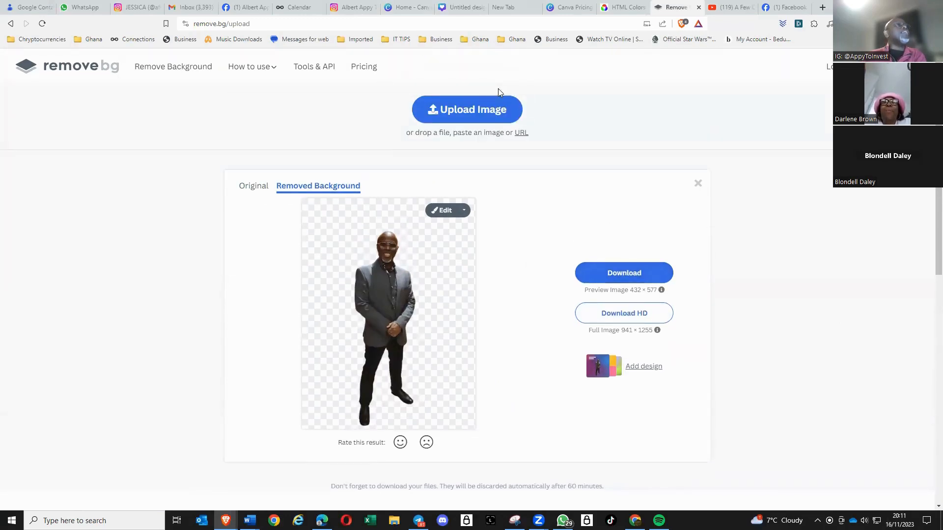
{"action": "left_click", "coordinate": [484, 112]}
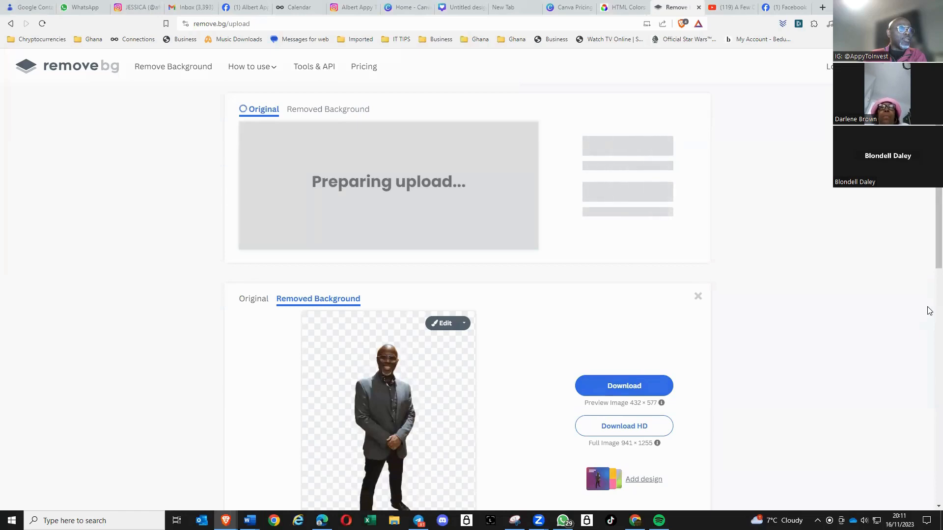
{"action": "scroll", "coordinate": [923, 307], "scroll_direction": "down", "scroll_amount": 1}
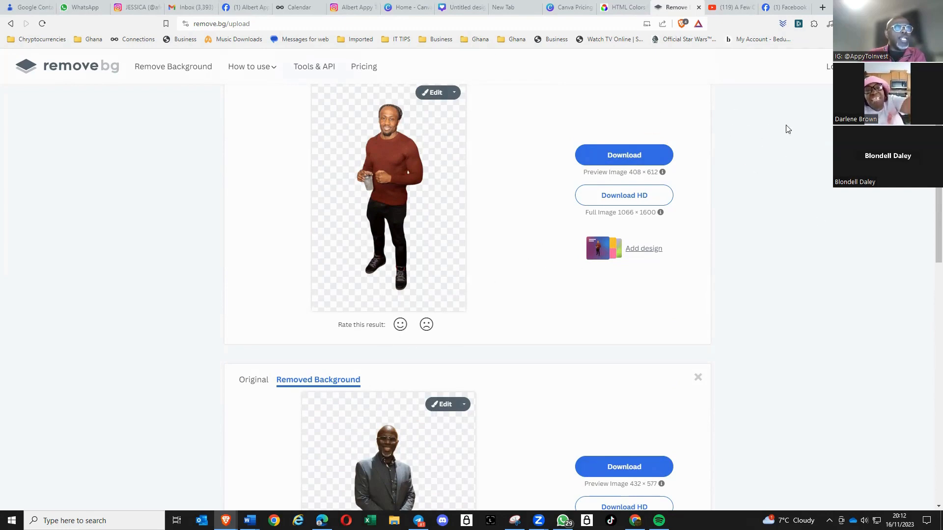
Step: Switch to Canva and create a new design of type Flyer (Portrait 5 x 7 in)
{"action": "left_click", "coordinate": [403, 8]}
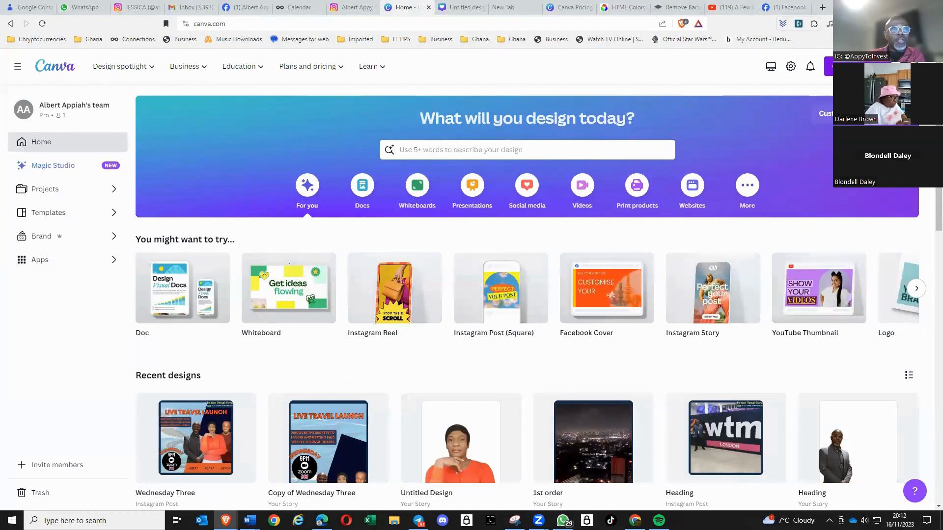
{"action": "left_click", "coordinate": [829, 66]}
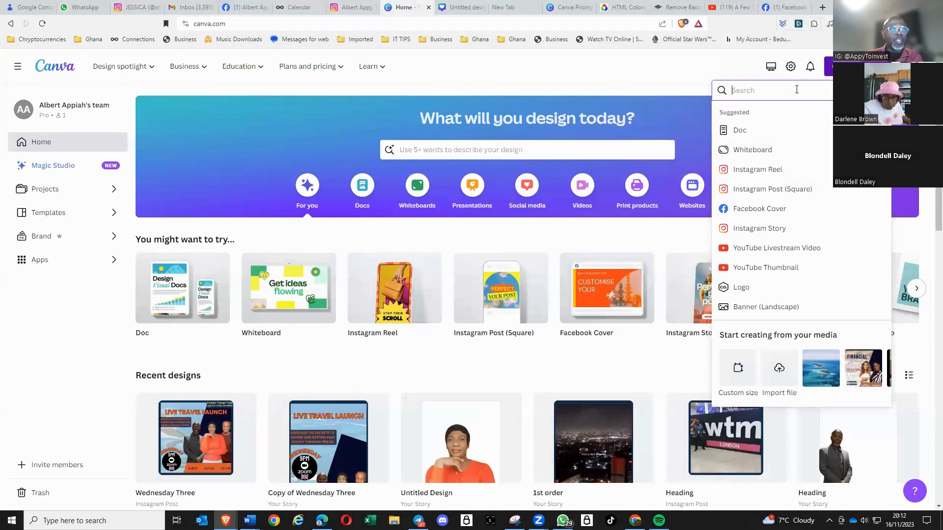
{"action": "type", "text": "flyer"}
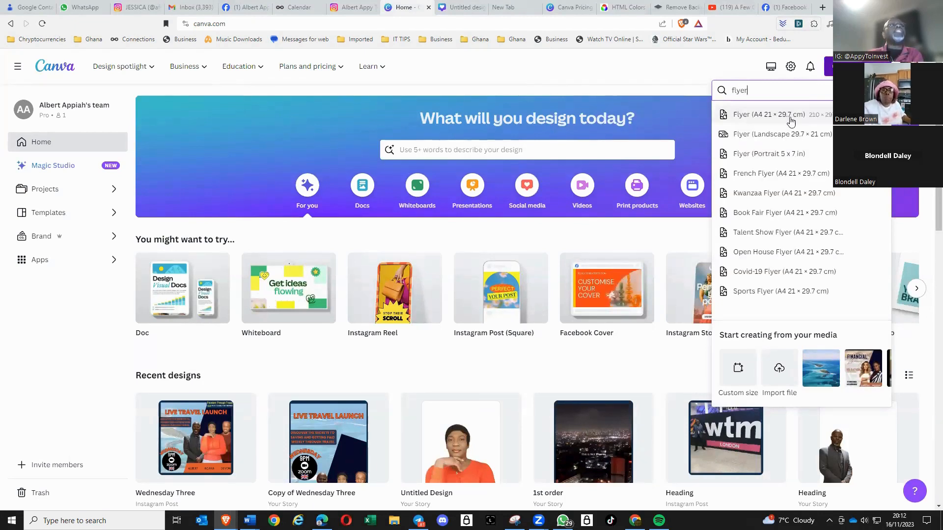
{"action": "left_click", "coordinate": [772, 160]}
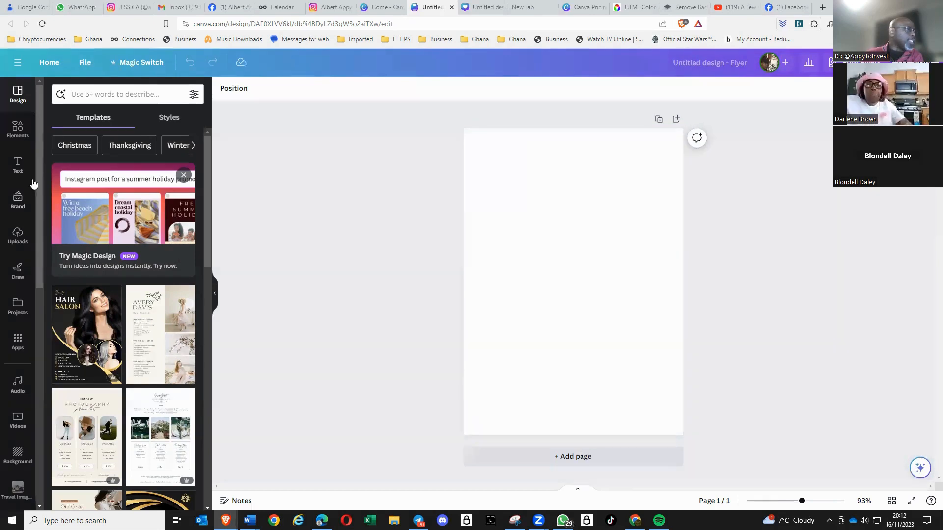
Step: Add the red-sweater man's photo from the "Other people" project folder and enlarge it to full page height, aligned to the right edge
{"action": "left_click", "coordinate": [18, 236]}
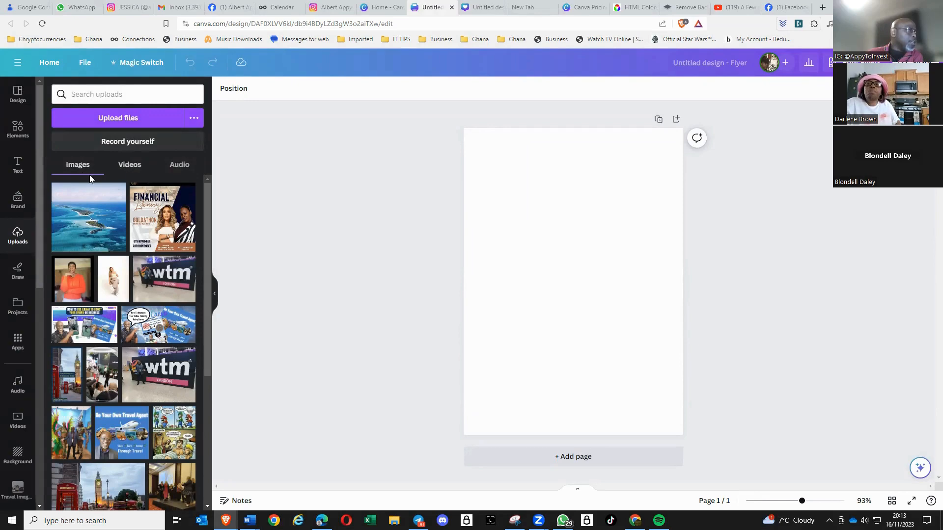
{"action": "left_click", "coordinate": [19, 310]}
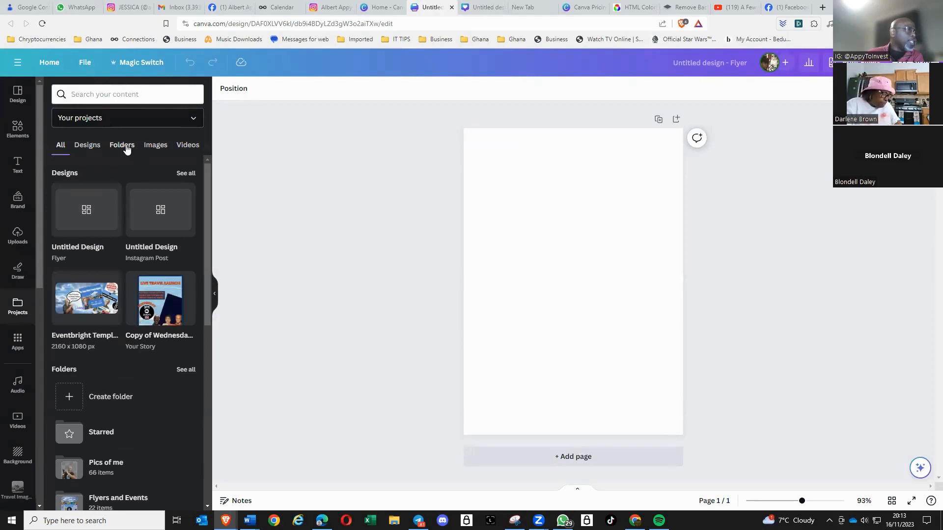
{"action": "left_click", "coordinate": [126, 146]}
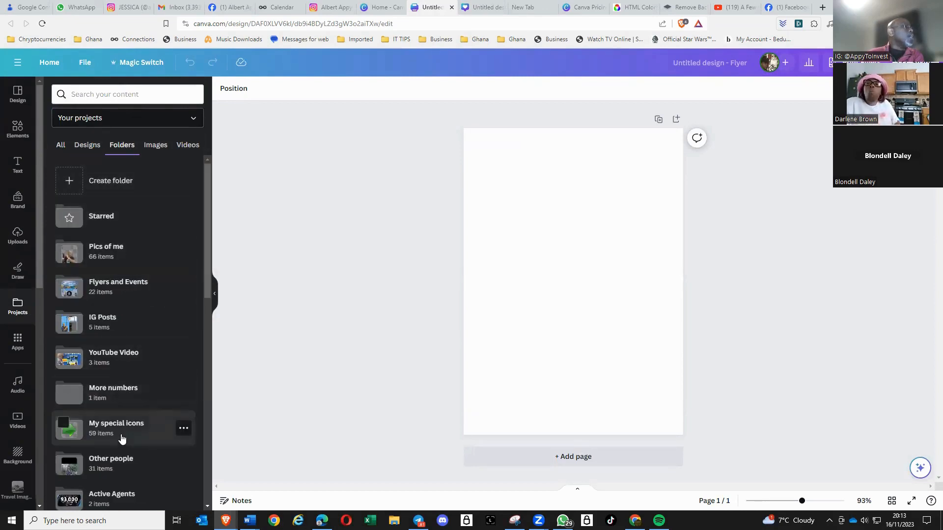
{"action": "left_click", "coordinate": [105, 466]}
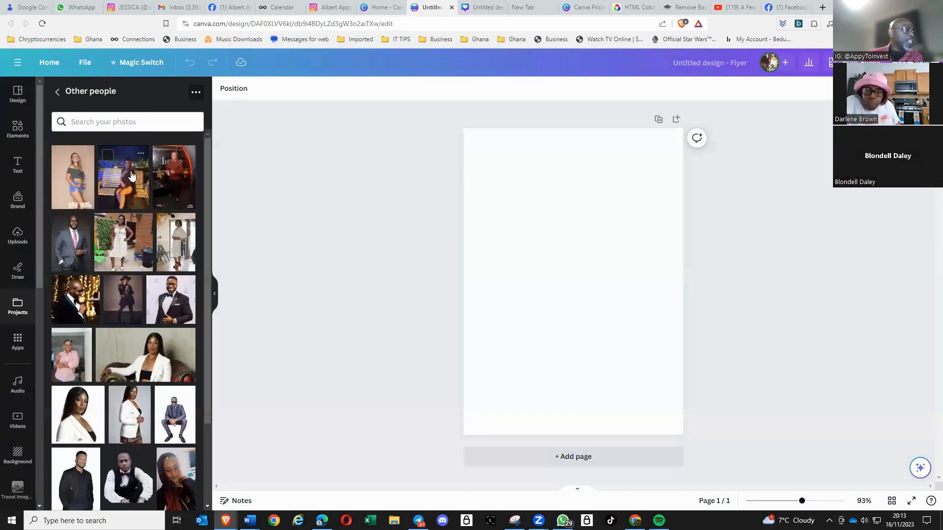
{"action": "left_click", "coordinate": [167, 184]}
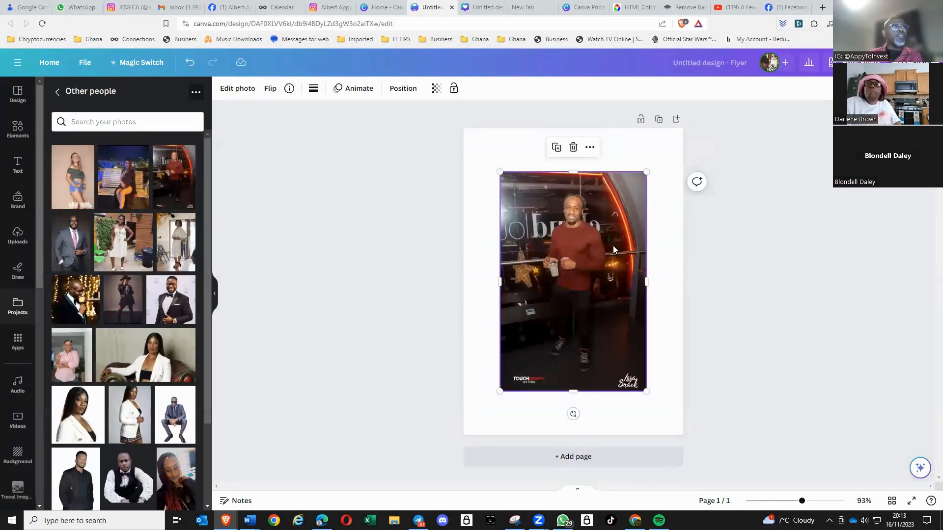
{"action": "left_click_drag", "start_coordinate": [588, 299], "coordinate": [625, 259]}
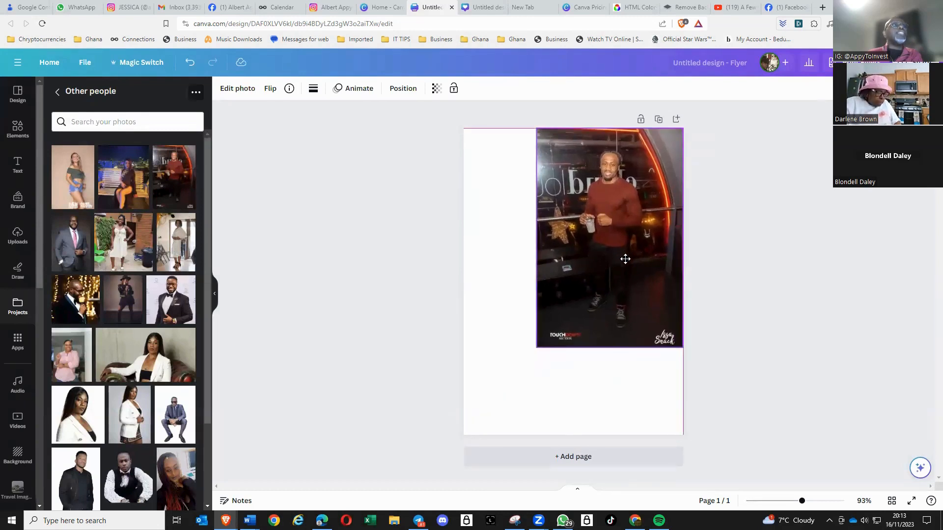
{"action": "left_click_drag", "start_coordinate": [536, 347], "coordinate": [448, 413]}
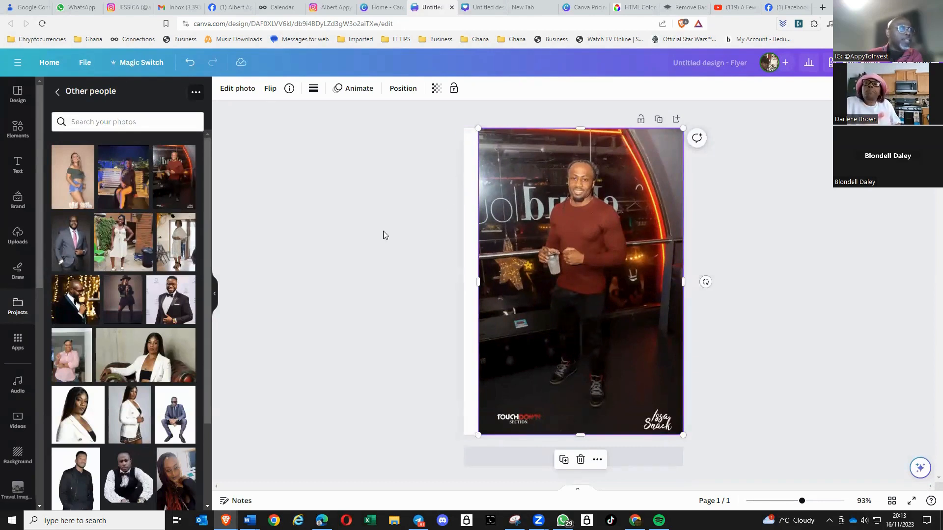
Step: Remove the photo's background and erase the edges around the man's head with a brush of size 10
{"action": "left_click", "coordinate": [244, 91]}
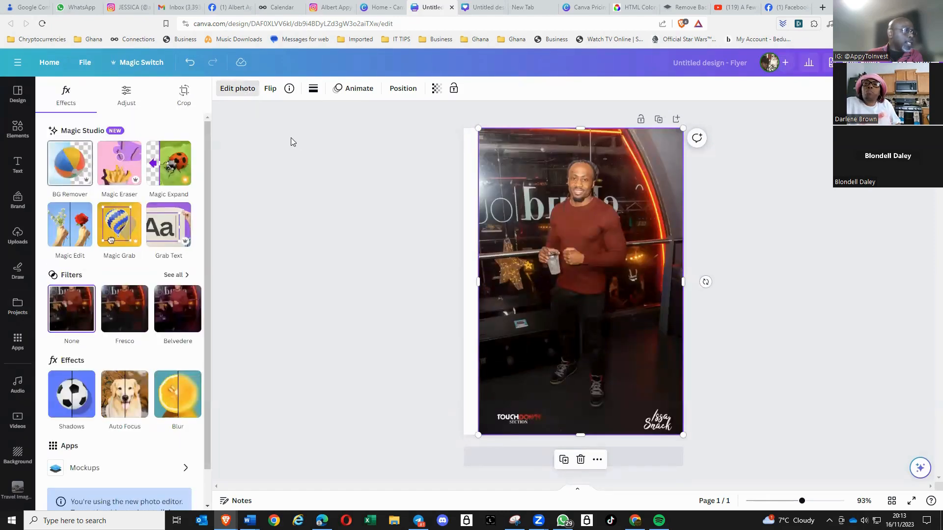
{"action": "left_click", "coordinate": [78, 166]}
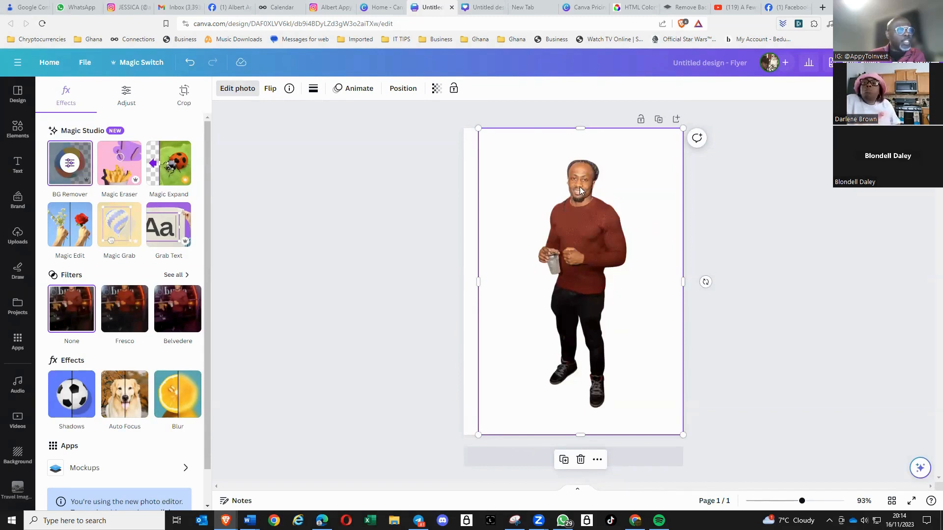
{"action": "left_click", "coordinate": [76, 167]}
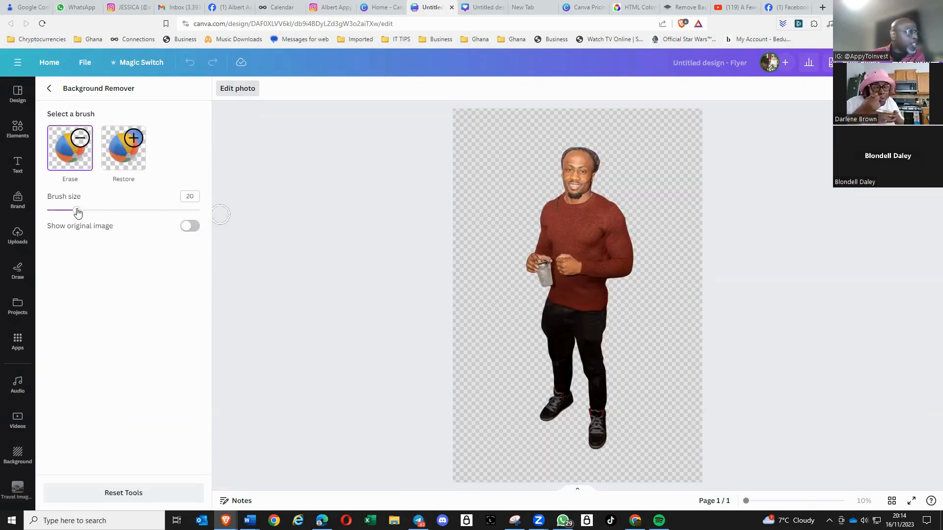
{"action": "left_click_drag", "start_coordinate": [76, 210], "coordinate": [61, 210]}
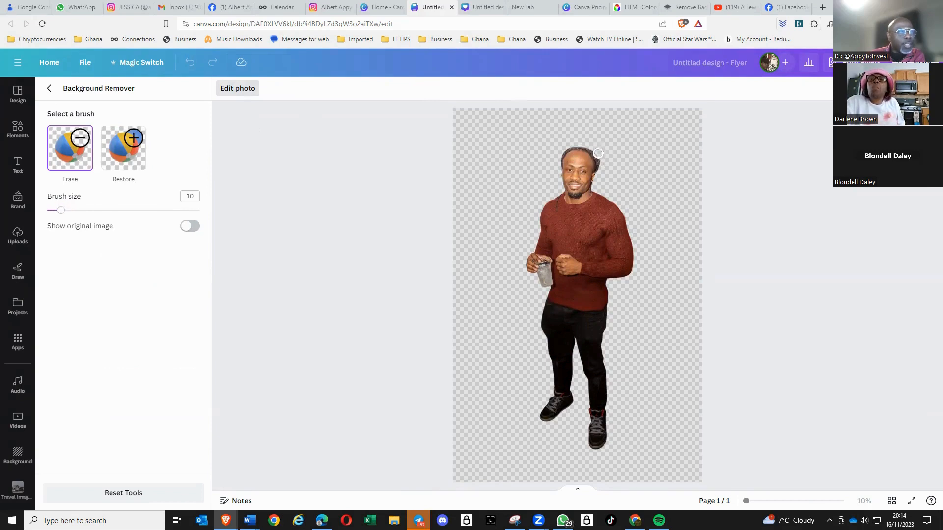
{"action": "left_click_drag", "start_coordinate": [598, 161], "coordinate": [601, 164]}
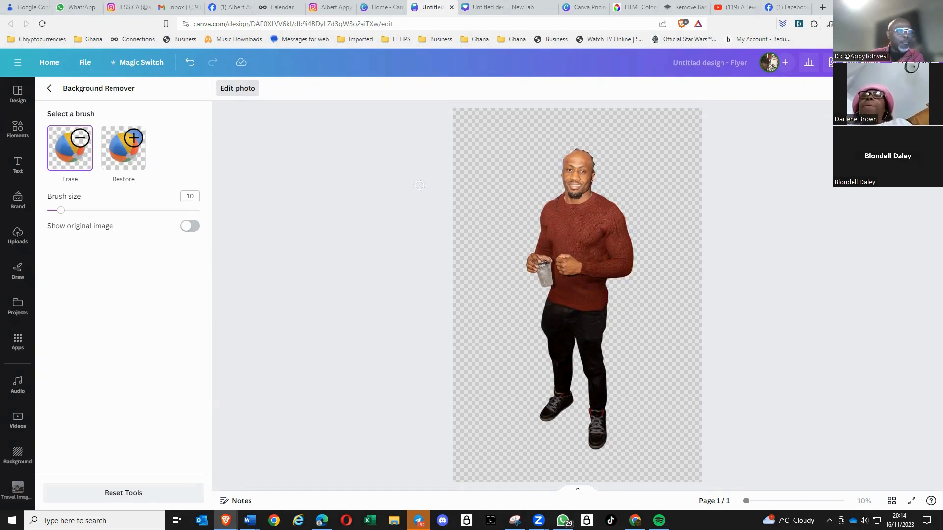
{"action": "left_click_drag", "start_coordinate": [565, 154], "coordinate": [574, 151]}
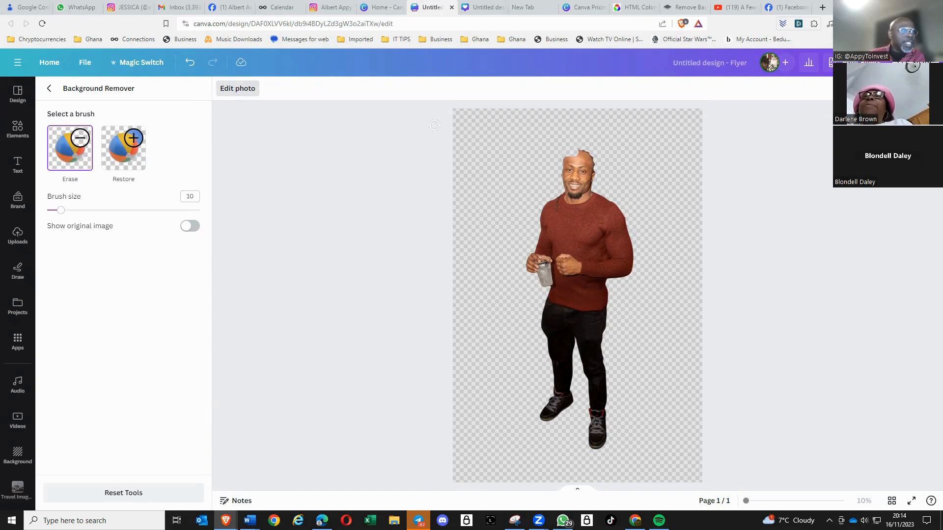
Step: Restore the erased top of the head and background strips on both sides of the man with the size 10 Restore brush
{"action": "left_click", "coordinate": [122, 154]}
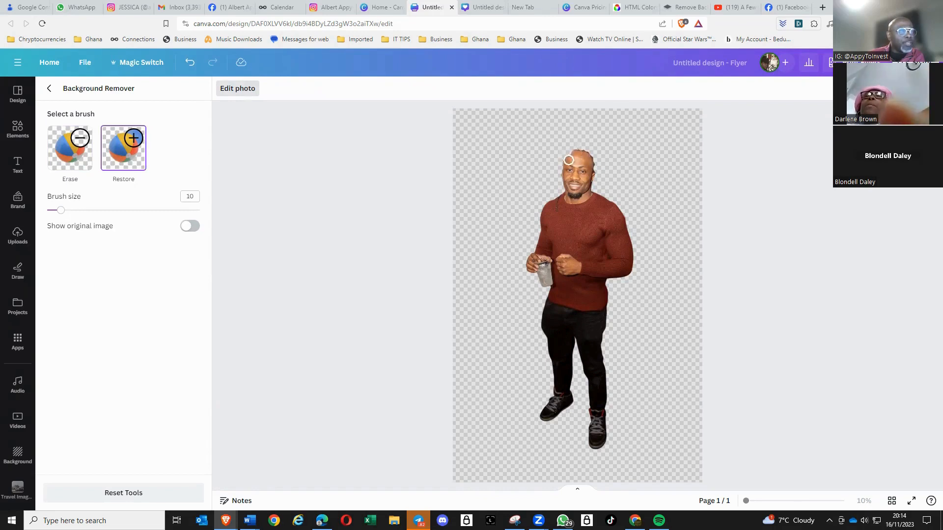
{"action": "mouse_move", "coordinate": [638, 154]}
{"action": "left_mouse_down"}
{"action": "mouse_move", "coordinate": [673, 285]}
{"action": "mouse_move", "coordinate": [696, 432]}
{"action": "mouse_move", "coordinate": [681, 497]}
{"action": "left_mouse_up"}
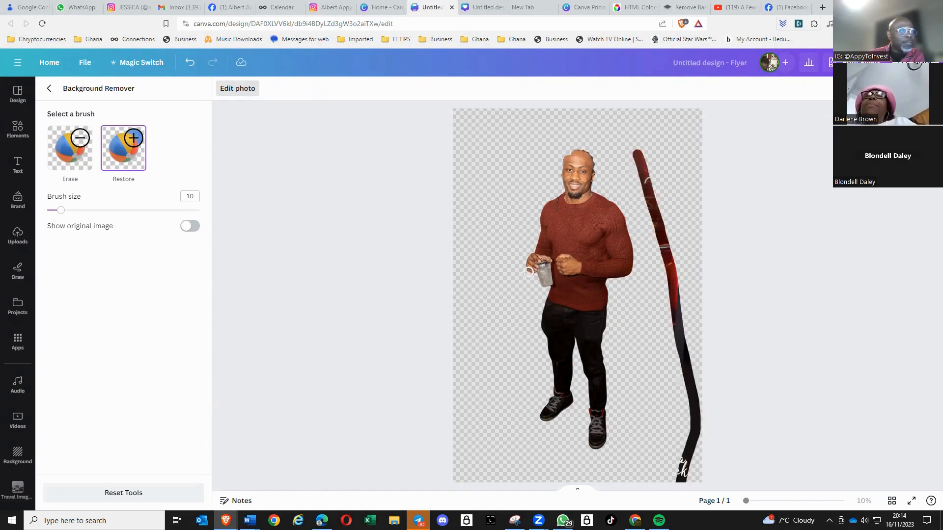
{"action": "mouse_move", "coordinate": [507, 126]}
{"action": "left_mouse_down"}
{"action": "mouse_move", "coordinate": [484, 244]}
{"action": "mouse_move", "coordinate": [510, 233]}
{"action": "mouse_move", "coordinate": [532, 186]}
{"action": "mouse_move", "coordinate": [564, 172]}
{"action": "mouse_move", "coordinate": [571, 154]}
{"action": "mouse_move", "coordinate": [555, 148]}
{"action": "mouse_move", "coordinate": [538, 170]}
{"action": "left_mouse_up"}
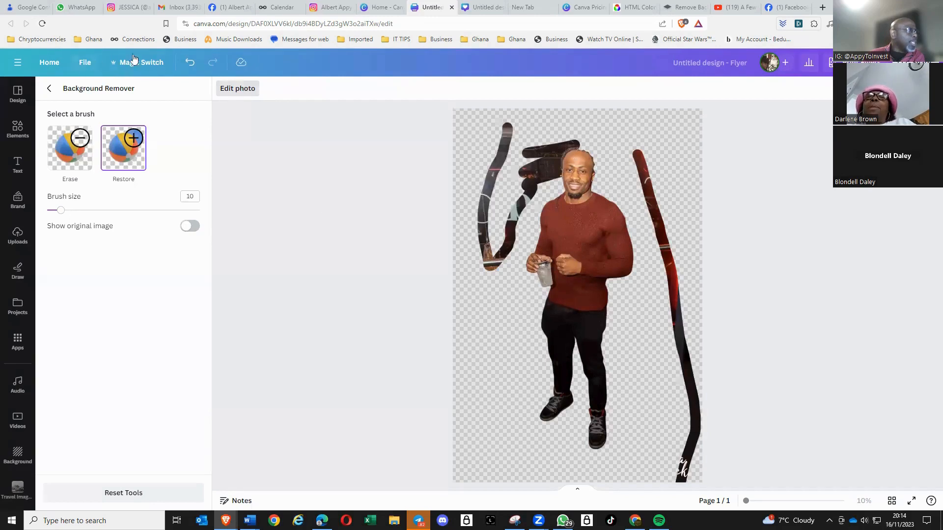
{"action": "left_click", "coordinate": [49, 87]}
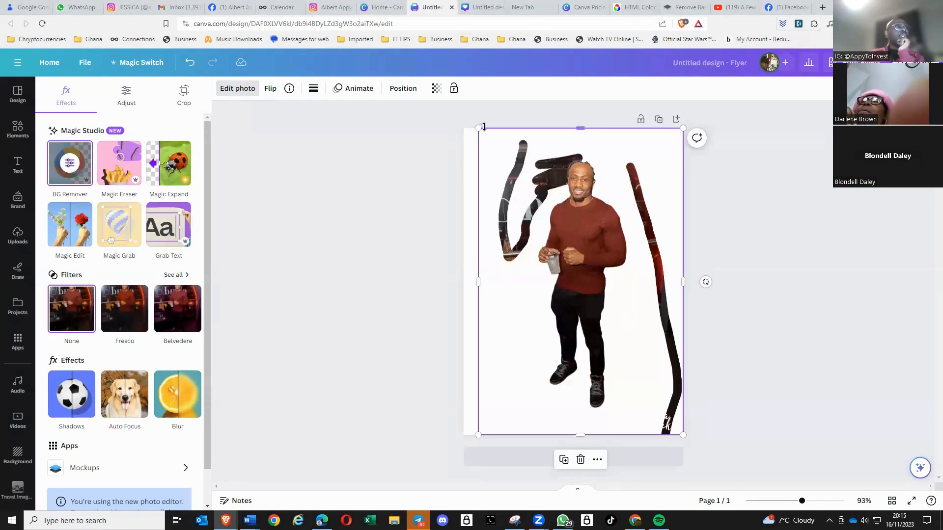
Step: Shrink the cutout photo to about 1.8 by 2.7 in the page's lower-right corner and deselect it
{"action": "left_click_drag", "start_coordinate": [478, 128], "coordinate": [617, 310]}
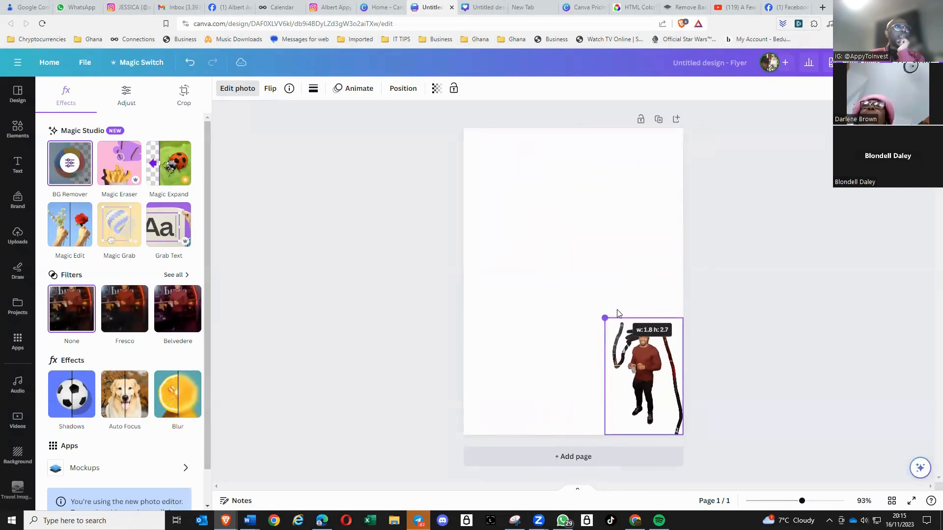
{"action": "left_click", "coordinate": [540, 176]}
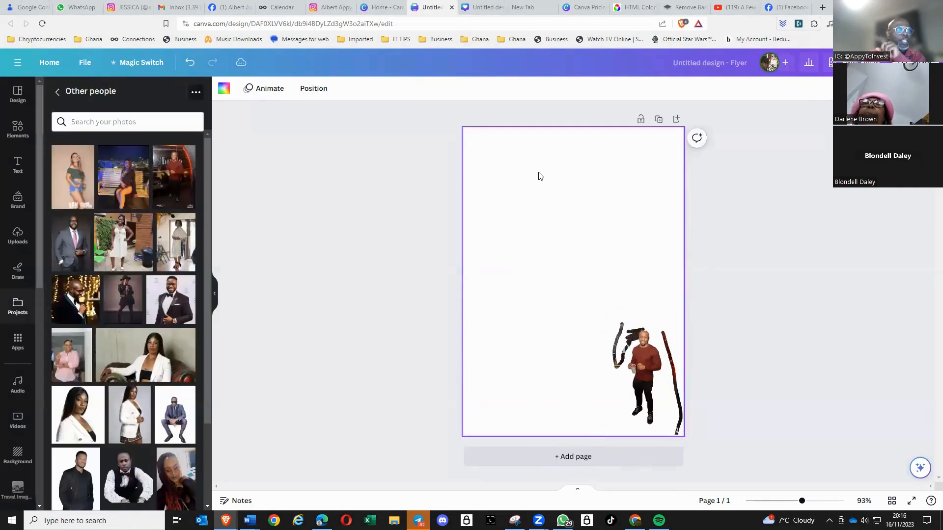
Step: Paste the copied Zoom logo image onto the flyer page
{"action": "right_click", "coordinate": [541, 176]}
{"action": "left_click", "coordinate": [572, 187]}
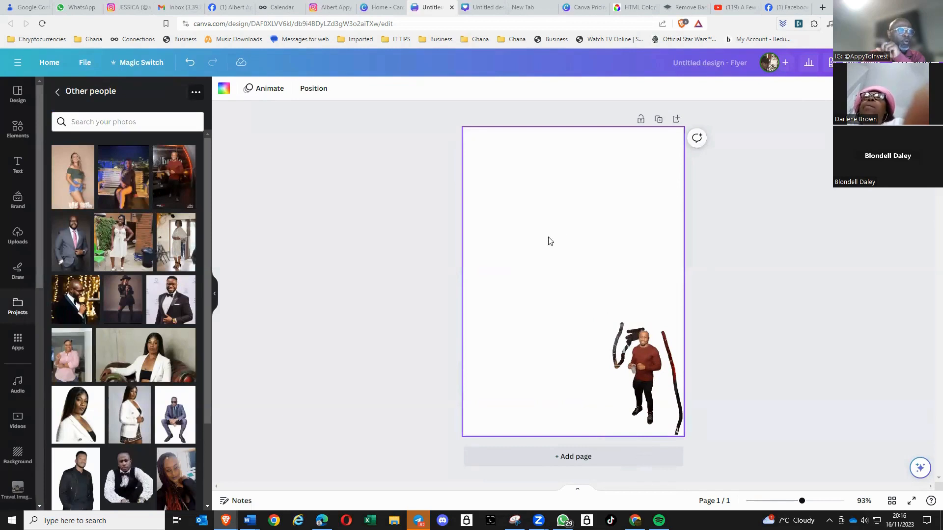
{"action": "right_click", "coordinate": [565, 218]}
{"action": "left_click", "coordinate": [594, 251]}
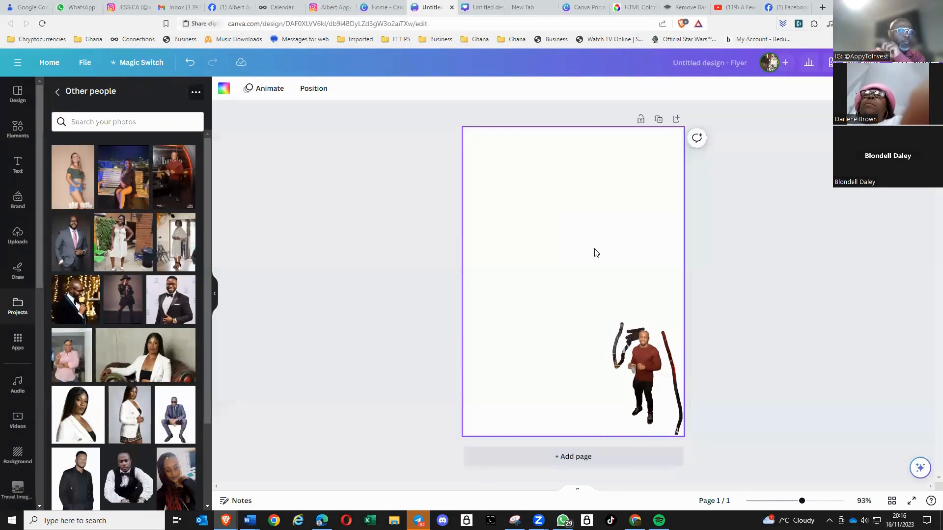
{"action": "left_click", "coordinate": [269, 98]}
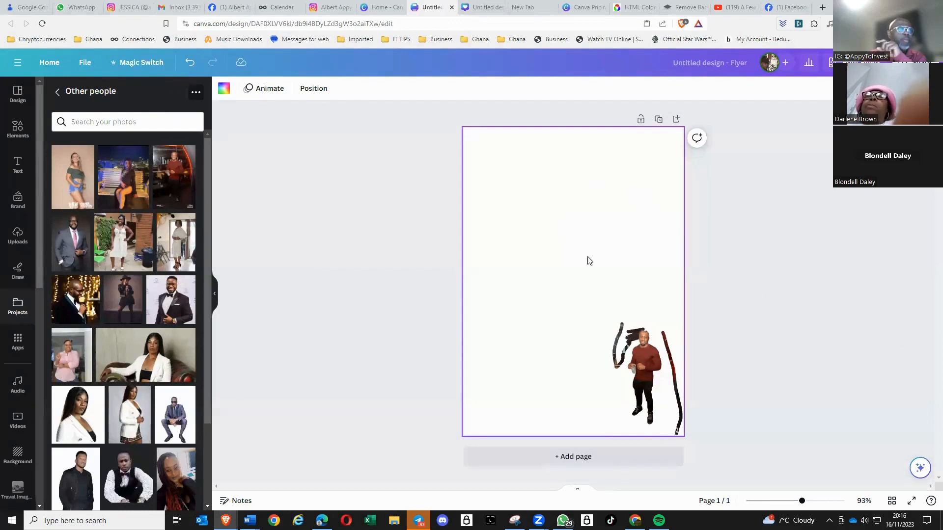
{"action": "right_click", "coordinate": [539, 241]}
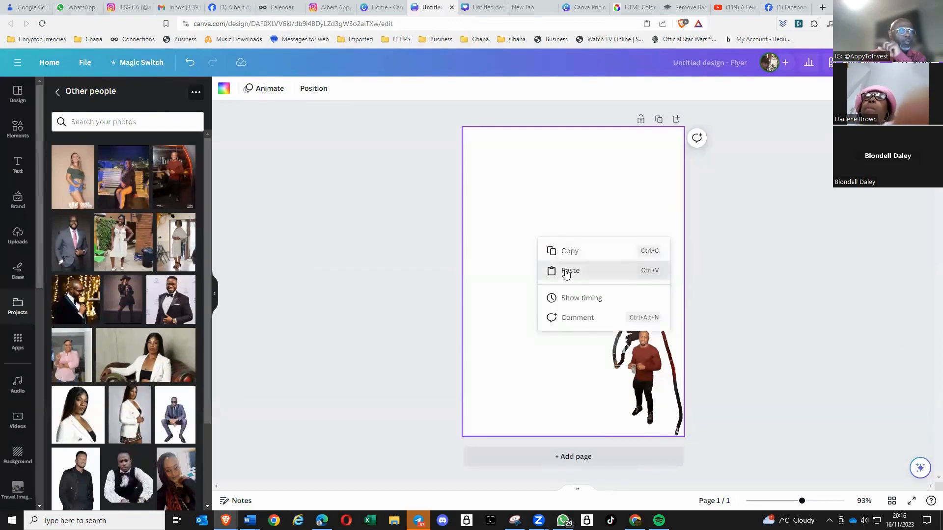
{"action": "left_click", "coordinate": [564, 271]}
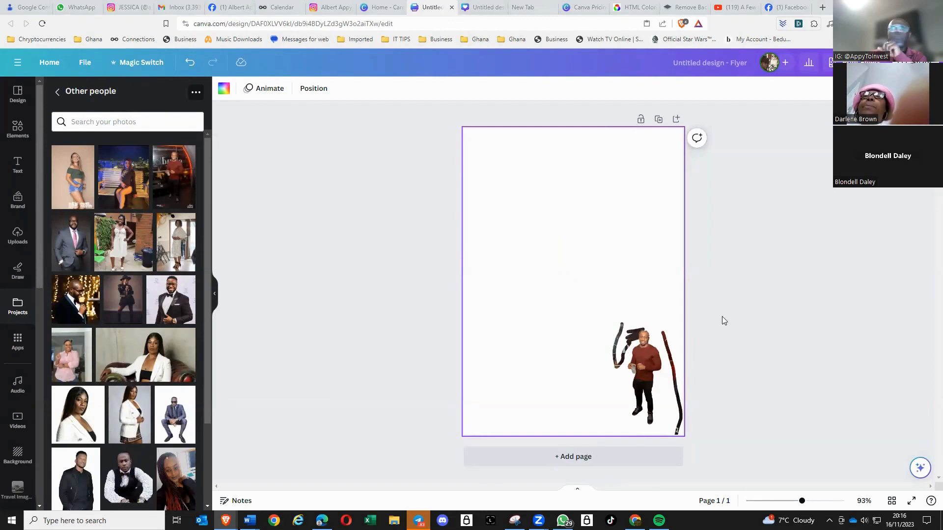
{"action": "right_click", "coordinate": [543, 206]}
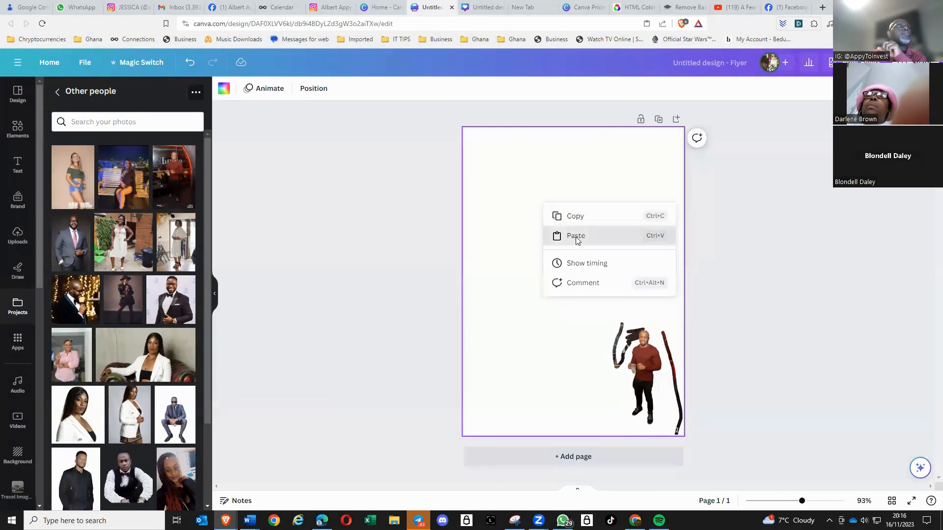
{"action": "left_click", "coordinate": [576, 237]}
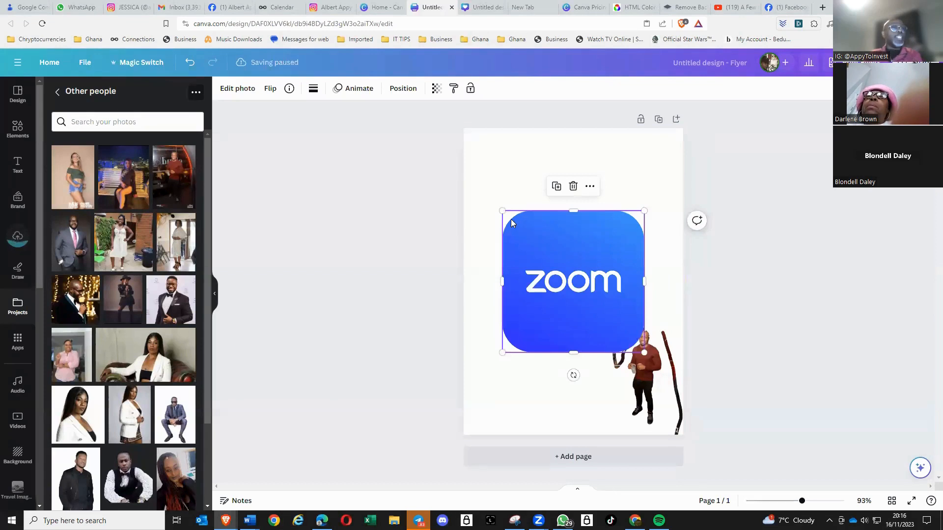
Step: Enlarge the Zoom logo to most of the page width and place it in the upper part of the page
{"action": "left_click_drag", "start_coordinate": [502, 210], "coordinate": [482, 181]}
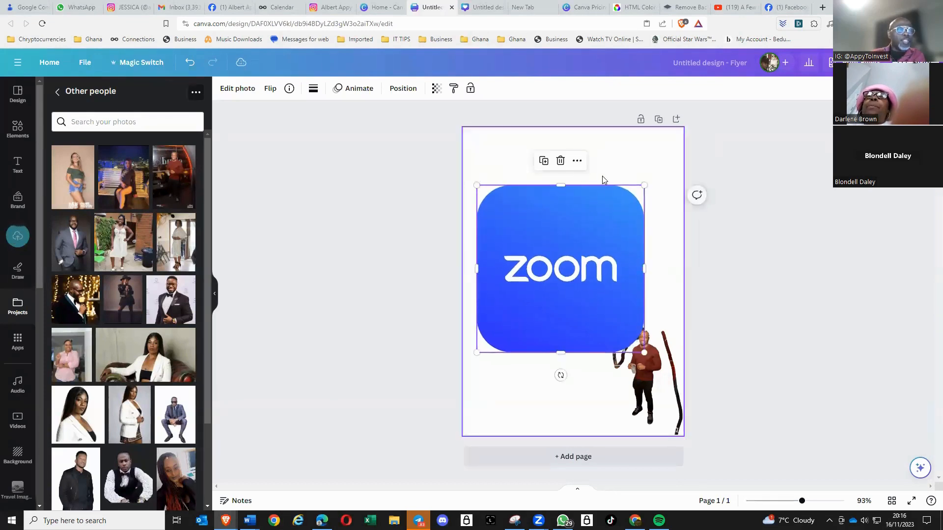
{"action": "left_click_drag", "start_coordinate": [644, 185], "coordinate": [655, 173]}
{"action": "left_click_drag", "start_coordinate": [551, 283], "coordinate": [564, 282]}
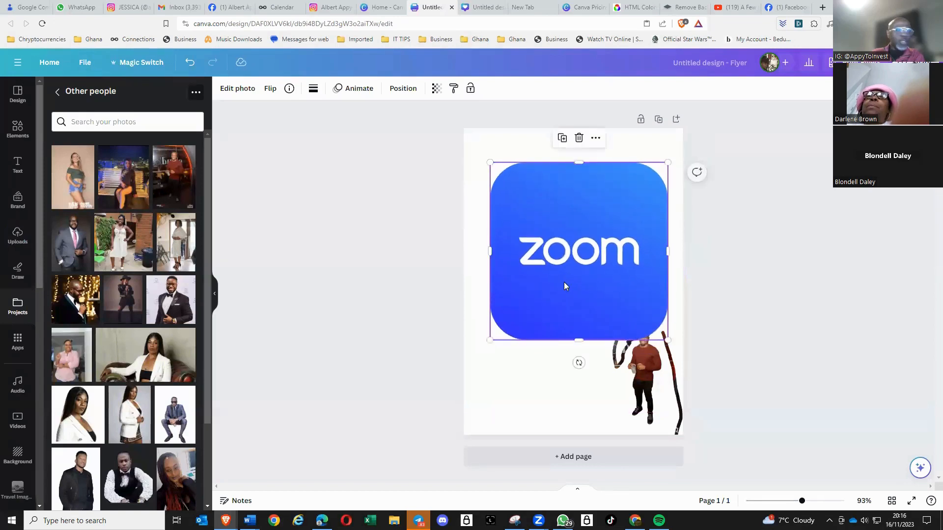
Step: Remove the Zoom logo's background with BG Remover and set the page background to pink
{"action": "left_click", "coordinate": [237, 89]}
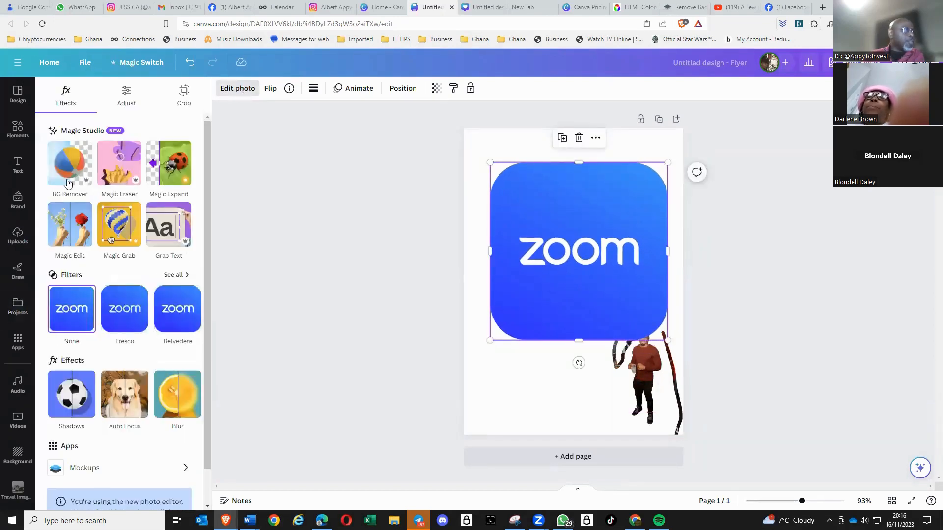
{"action": "left_click", "coordinate": [65, 166]}
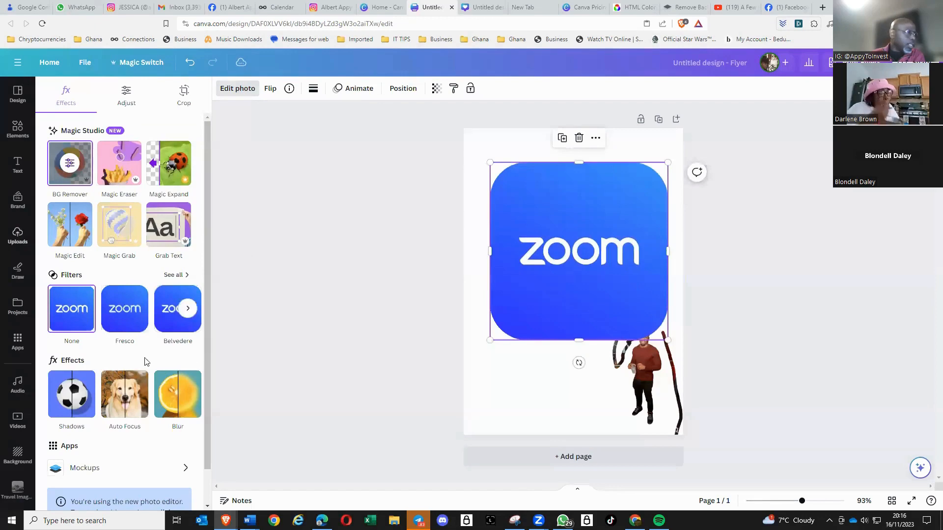
{"action": "left_click", "coordinate": [18, 454]}
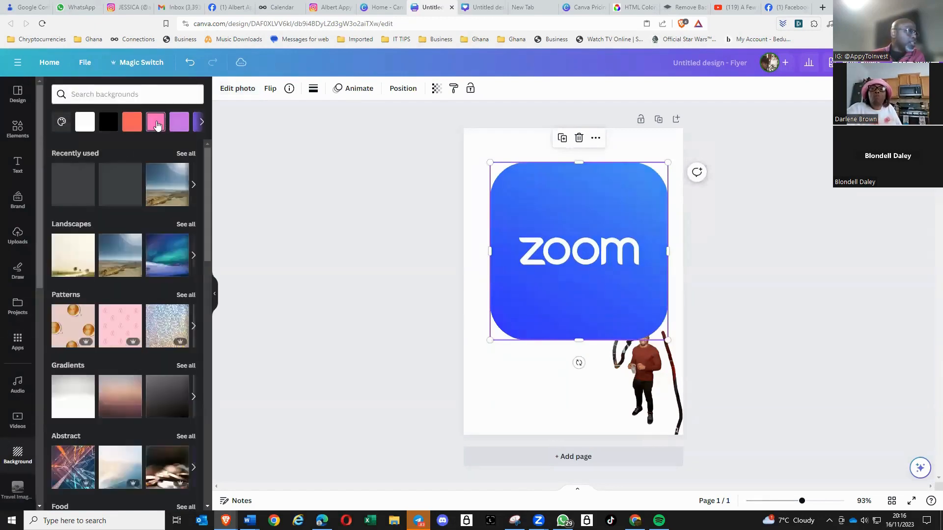
{"action": "left_click", "coordinate": [155, 122]}
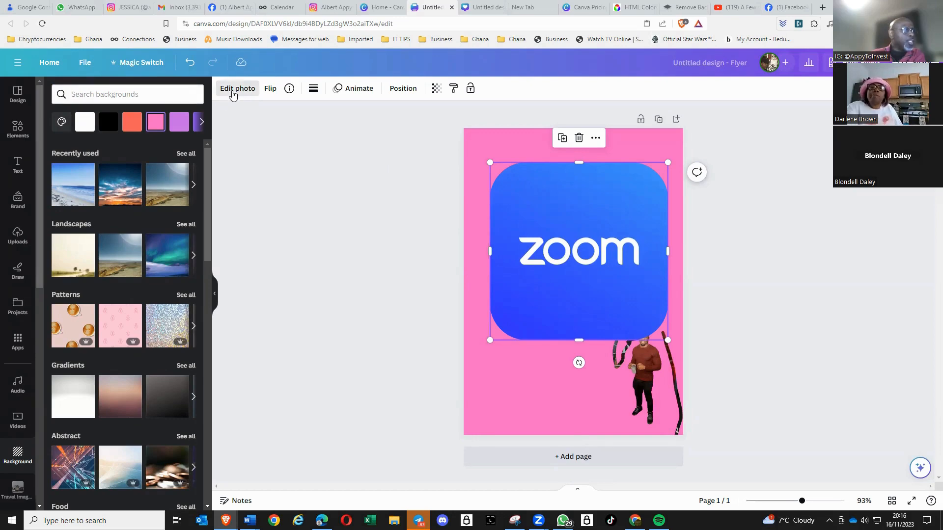
Step: Erase parts of the Zoom logo's first letter "o" with the size 10 Erase brush, undo both erasures and leave the Background Remover
{"action": "left_click", "coordinate": [233, 90]}
{"action": "left_click", "coordinate": [85, 164]}
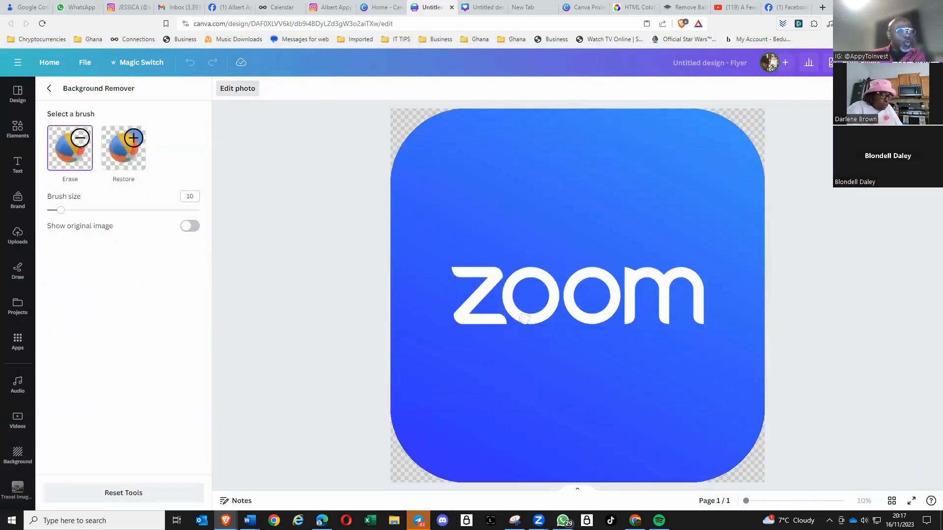
{"action": "mouse_move", "coordinate": [524, 319]}
{"action": "left_mouse_down"}
{"action": "mouse_move", "coordinate": [543, 311]}
{"action": "mouse_move", "coordinate": [513, 317]}
{"action": "mouse_move", "coordinate": [510, 280]}
{"action": "mouse_move", "coordinate": [540, 304]}
{"action": "mouse_move", "coordinate": [533, 295]}
{"action": "left_mouse_up"}
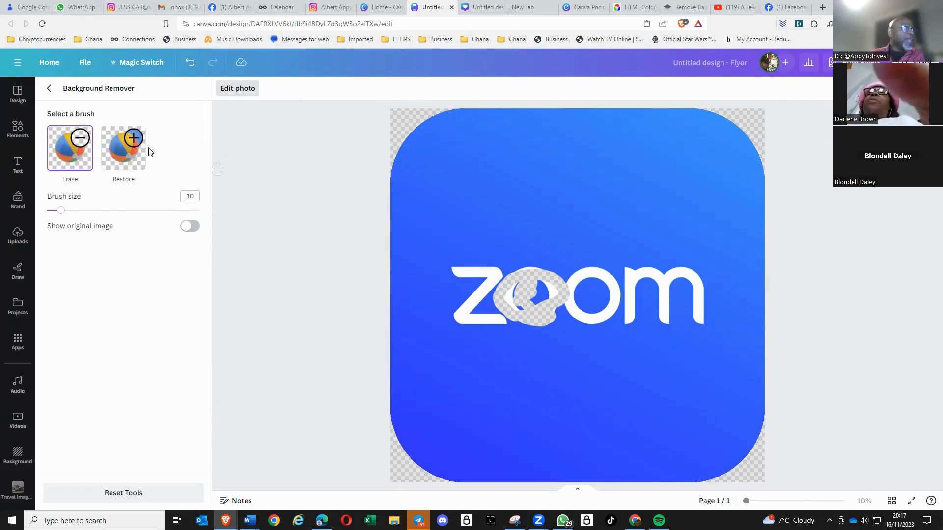
{"action": "left_click", "coordinate": [187, 61]}
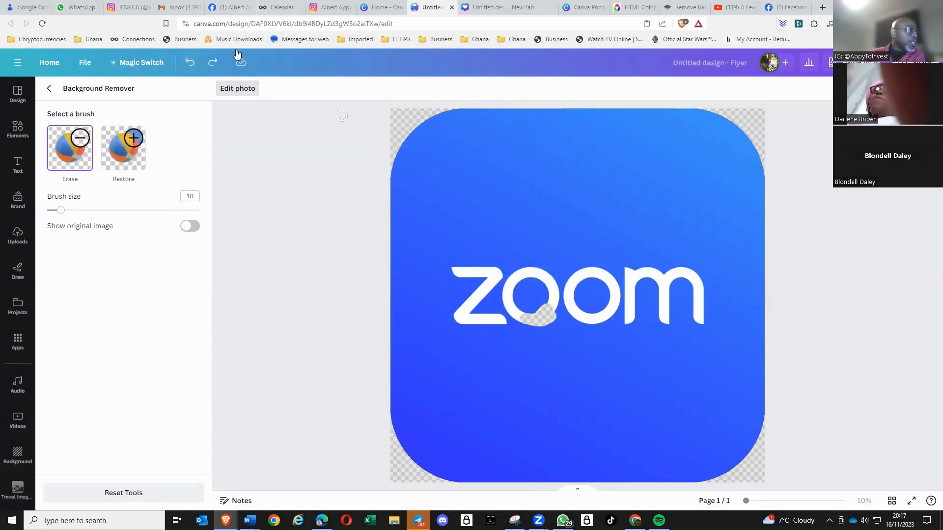
{"action": "left_click", "coordinate": [191, 62]}
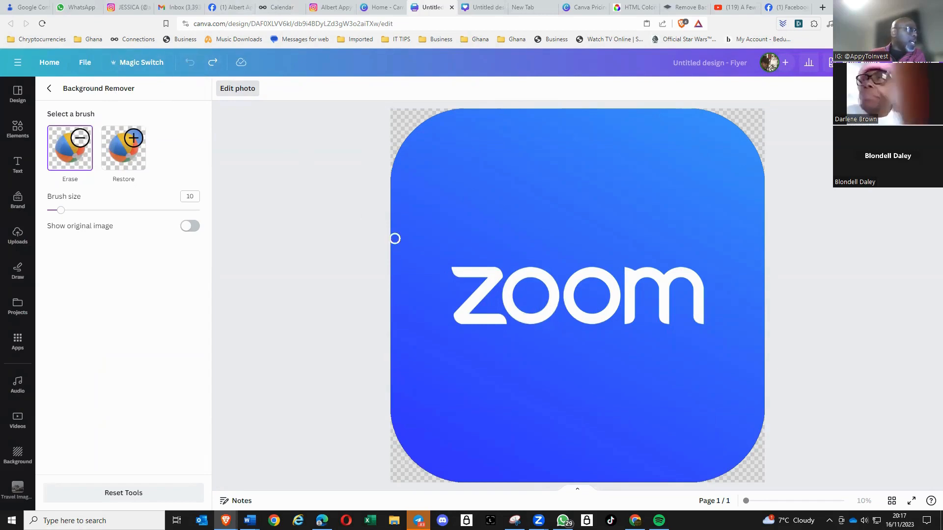
{"action": "left_click", "coordinate": [49, 88]}
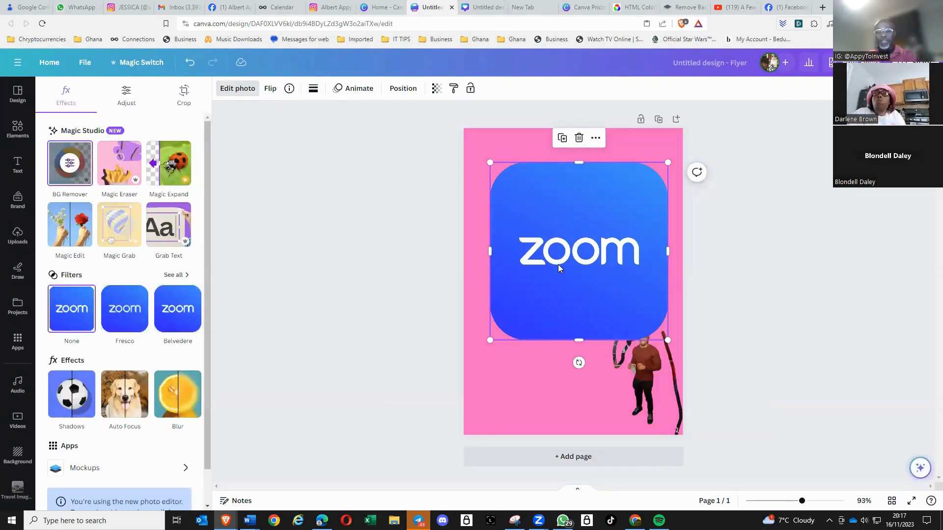
Step: Delete the Zoom logo and the cutout of the man in the red sweater from the page
{"action": "key", "text": "Delete"}
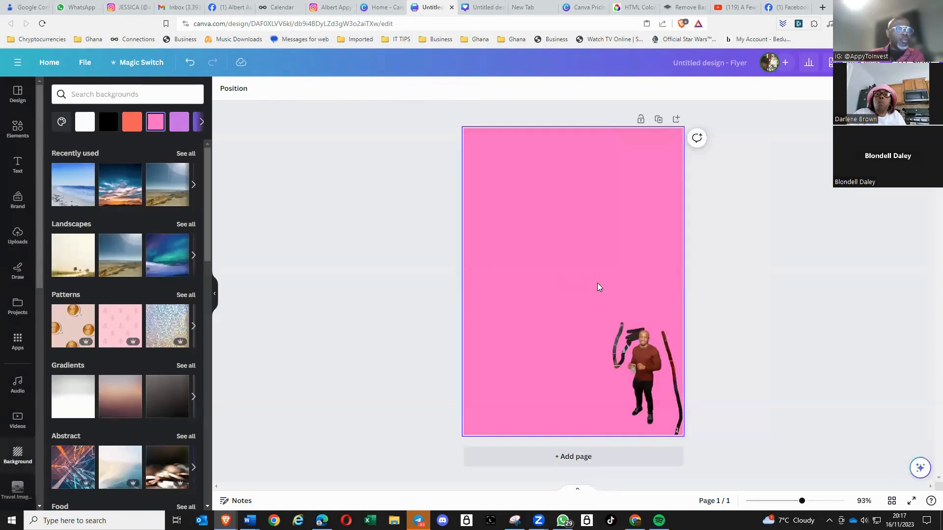
{"action": "left_click", "coordinate": [638, 361]}
{"action": "key", "text": "Delete"}
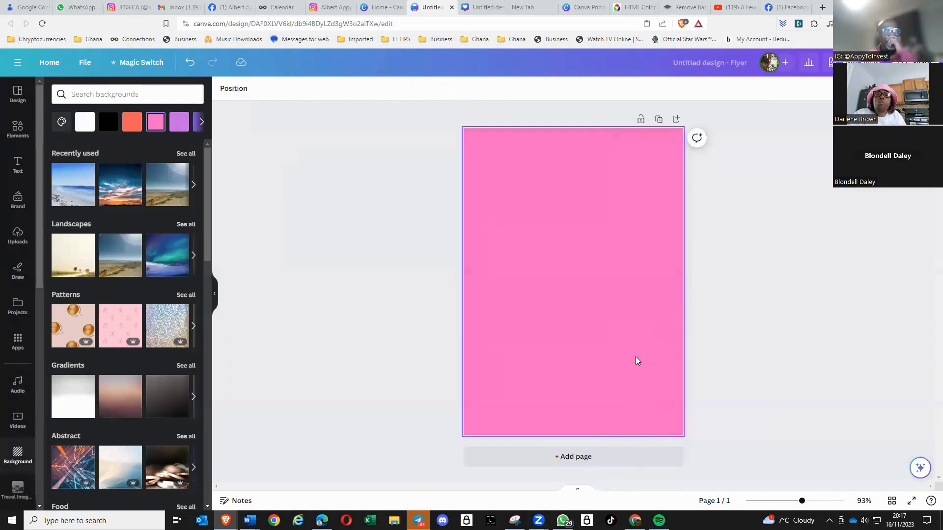
Step: Search the elements for "beach background" and add the photo of a sandy beach with green leaves under a blue sky
{"action": "left_click", "coordinate": [598, 302]}
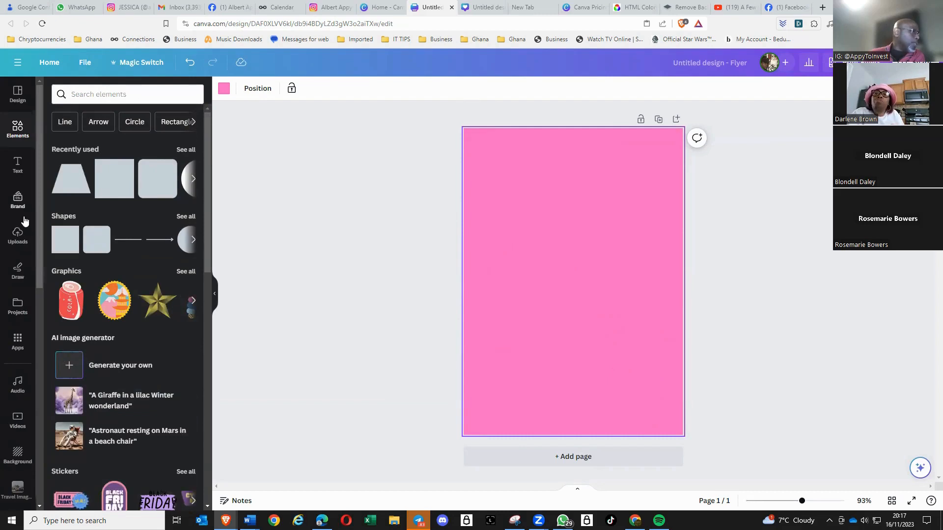
{"action": "left_click", "coordinate": [18, 454]}
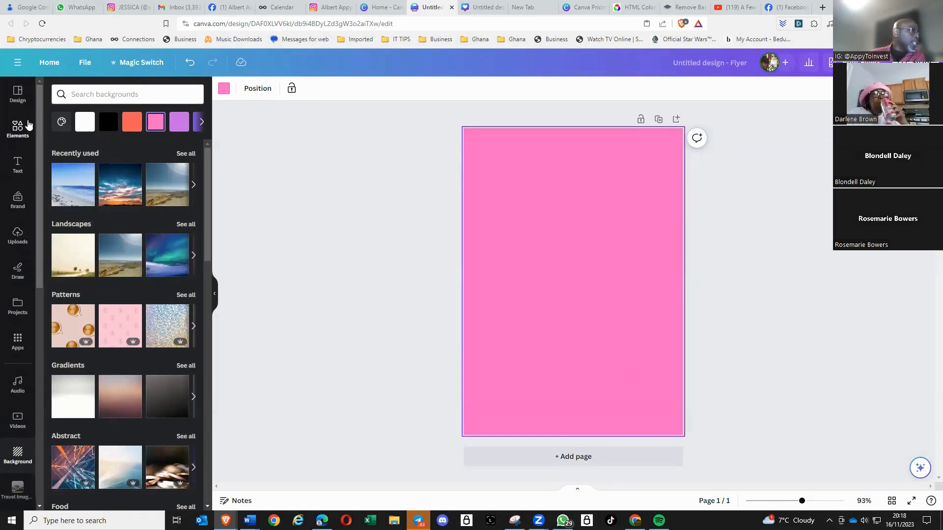
{"action": "left_click", "coordinate": [19, 128]}
{"action": "left_click", "coordinate": [152, 97]}
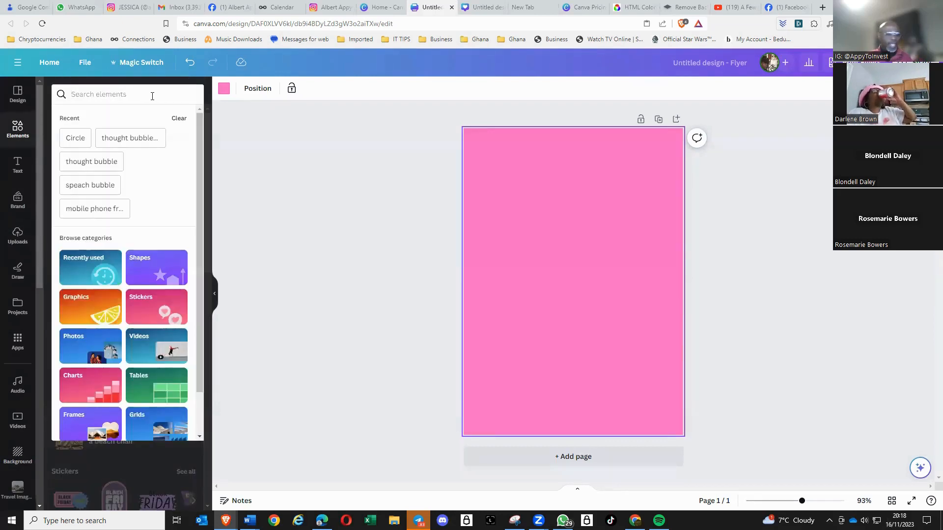
{"action": "type", "text": "beach"}
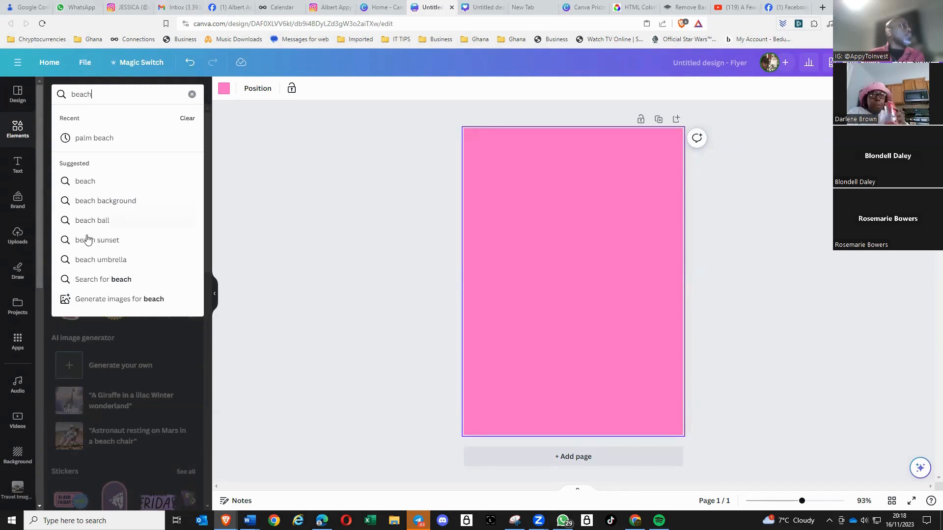
{"action": "left_click", "coordinate": [99, 199]}
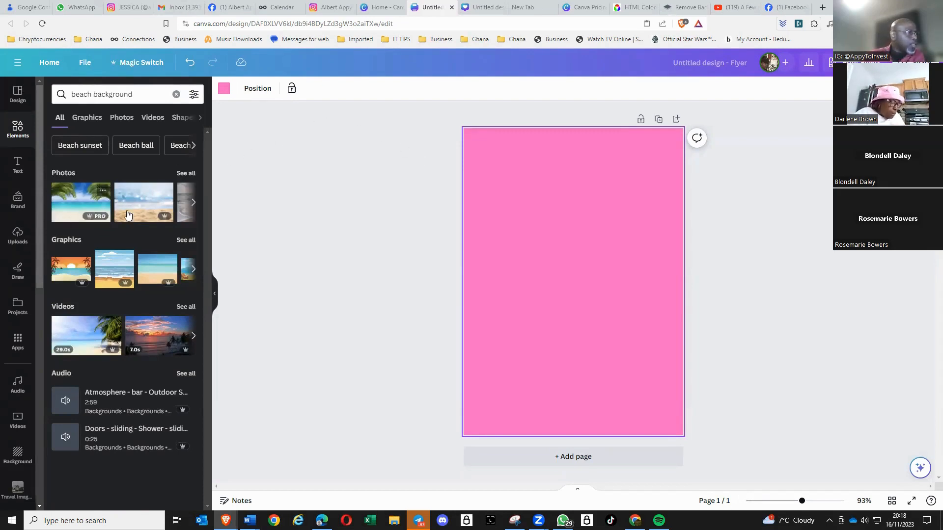
{"action": "left_click", "coordinate": [185, 173]}
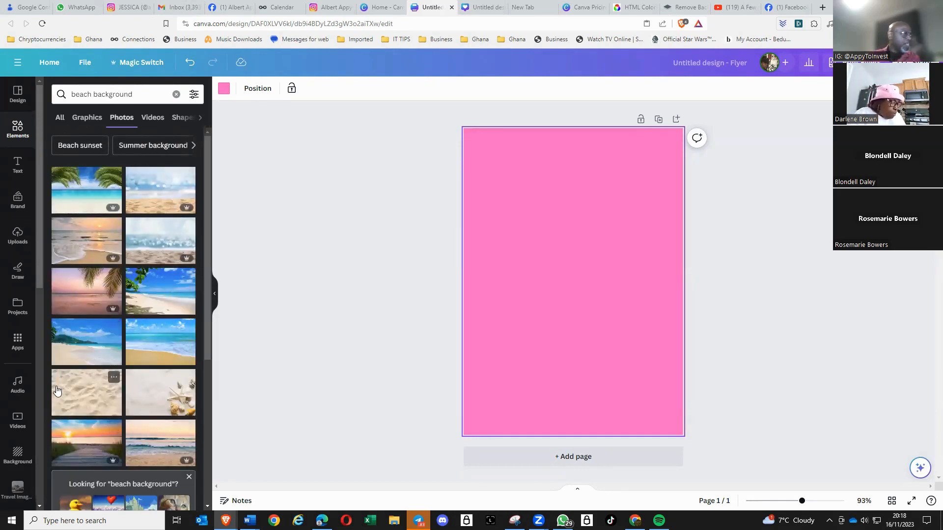
{"action": "left_click", "coordinate": [146, 307]}
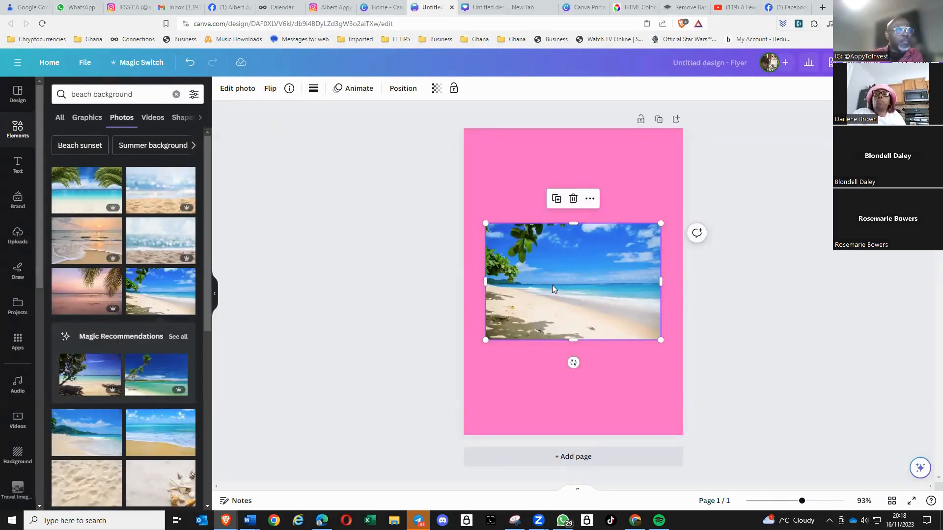
Step: Move the beach photo to the page's lower-left corner and enlarge it to the full page height
{"action": "left_click_drag", "start_coordinate": [562, 273], "coordinate": [544, 367]}
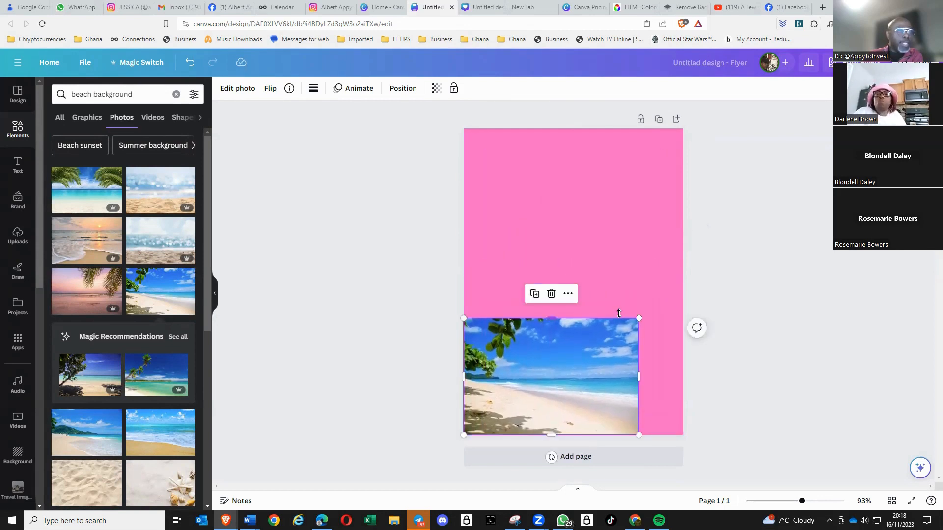
{"action": "left_click_drag", "start_coordinate": [638, 318], "coordinate": [820, 198]}
{"action": "left_click_drag", "start_coordinate": [454, 185], "coordinate": [371, 107]}
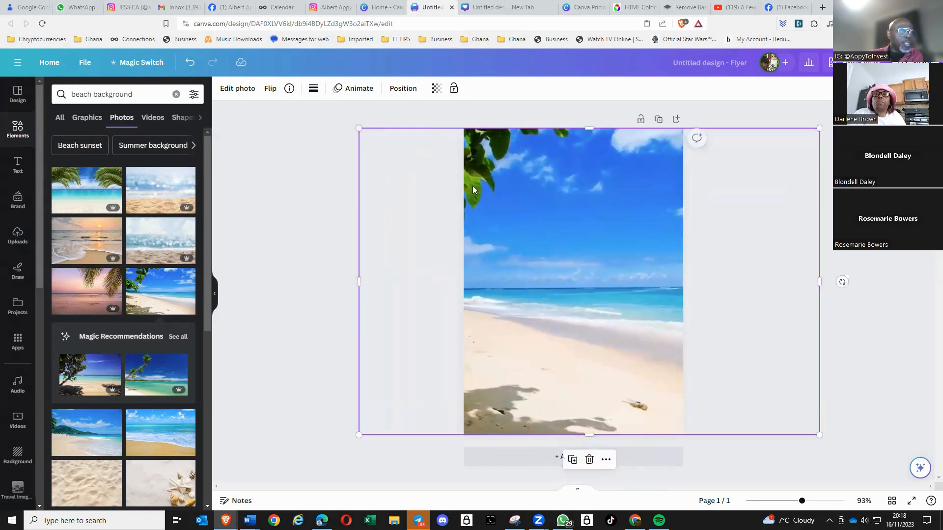
Step: Align the beach photo's left edge with the page, crop its right side to the page width and deselect it
{"action": "left_click_drag", "start_coordinate": [511, 259], "coordinate": [618, 255]}
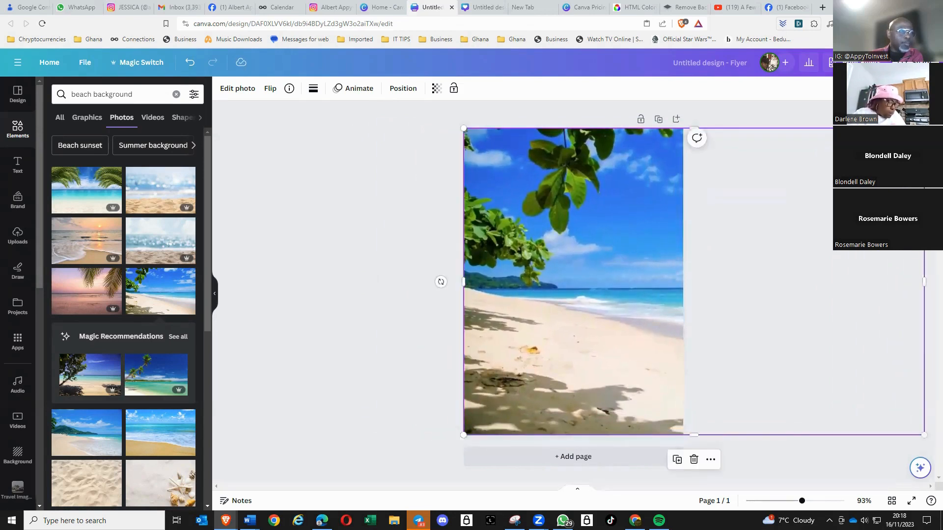
{"action": "left_click_drag", "start_coordinate": [463, 127], "coordinate": [461, 127]}
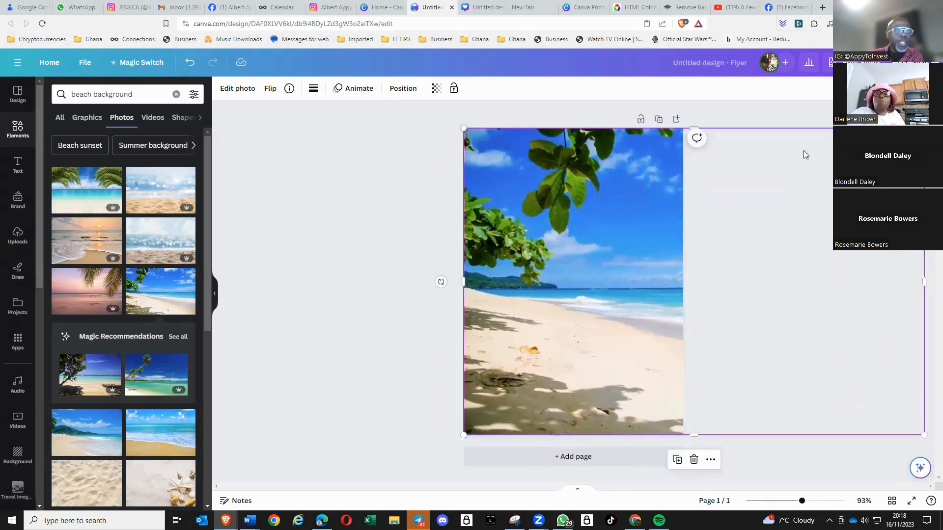
{"action": "left_click_drag", "start_coordinate": [923, 281], "coordinate": [683, 282]}
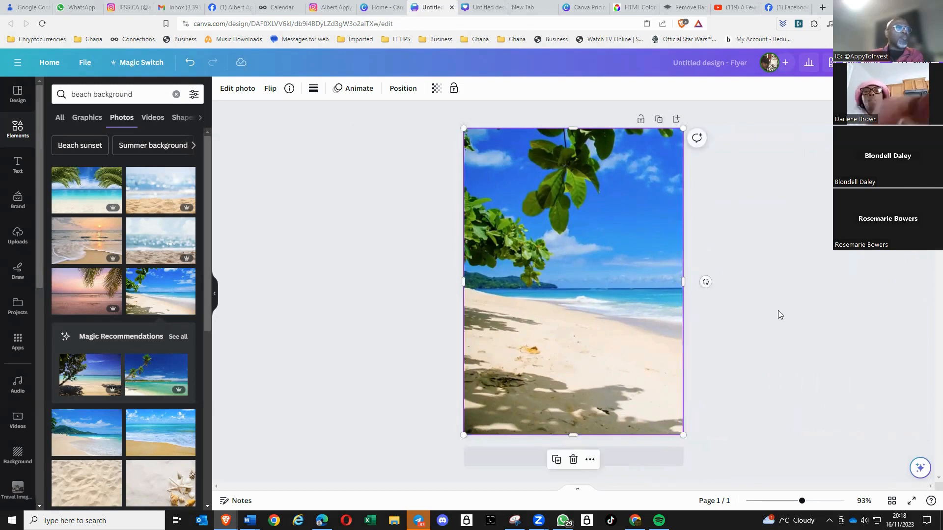
{"action": "left_click", "coordinate": [785, 310]}
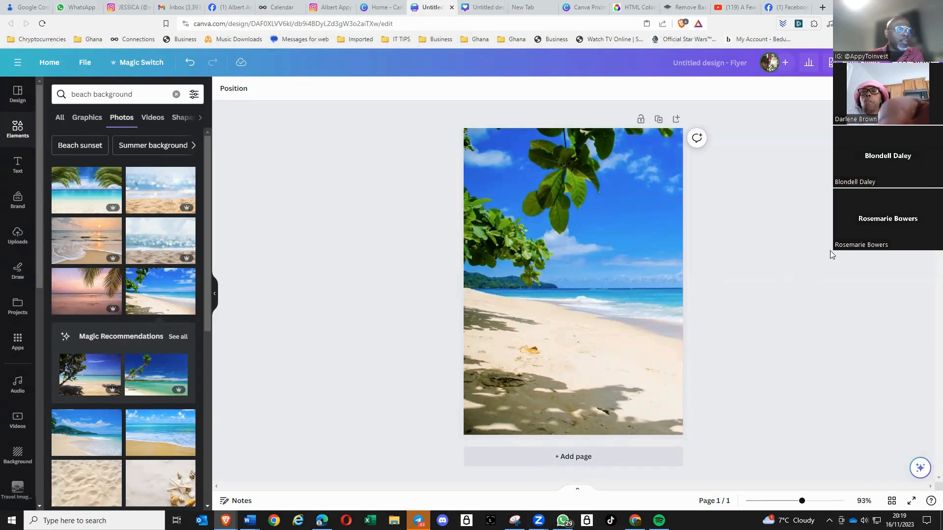
Step: Add a heading text over the beach photo and enlarge it to about font size 58.8
{"action": "left_click", "coordinate": [602, 260]}
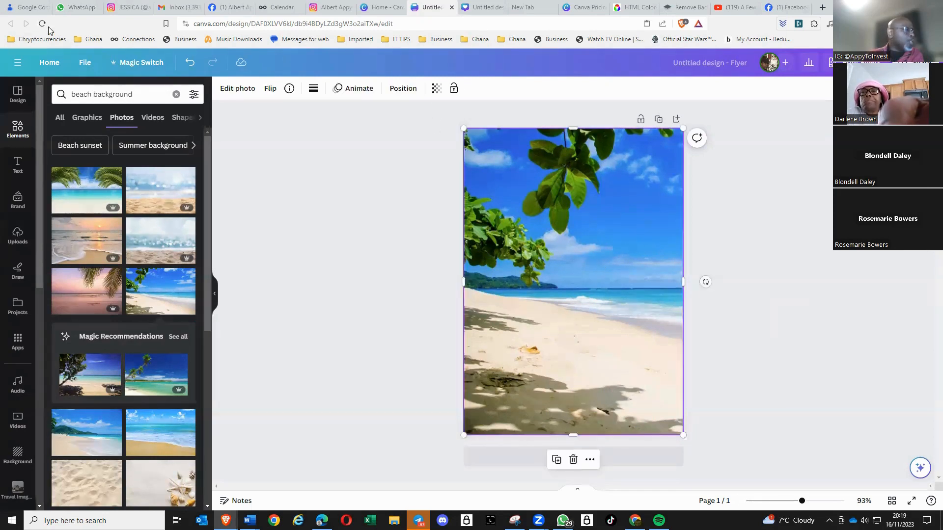
{"action": "left_click", "coordinate": [18, 166]}
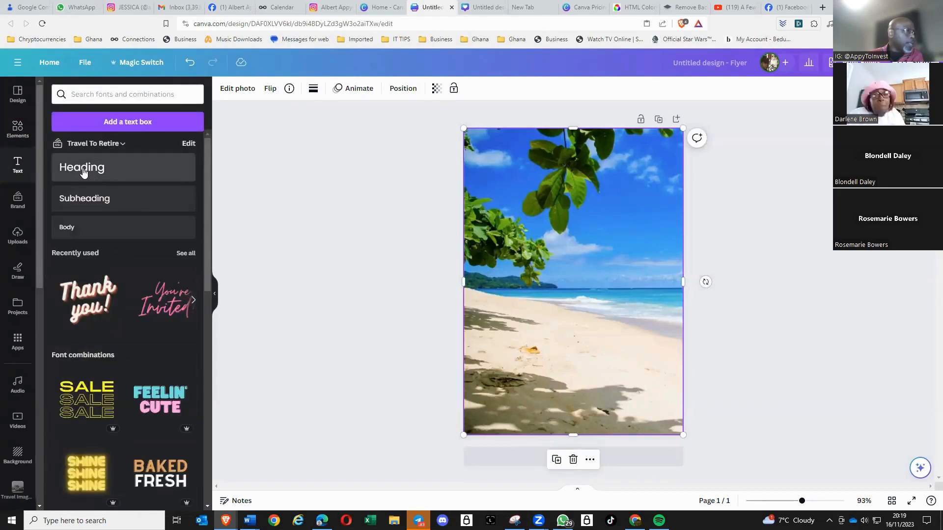
{"action": "left_click", "coordinate": [84, 170]}
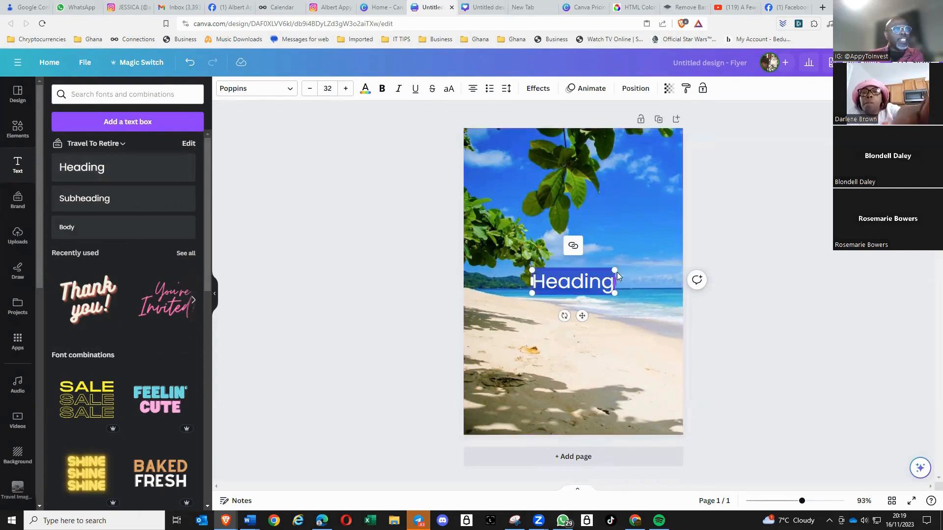
{"action": "left_click_drag", "start_coordinate": [616, 270], "coordinate": [656, 258]}
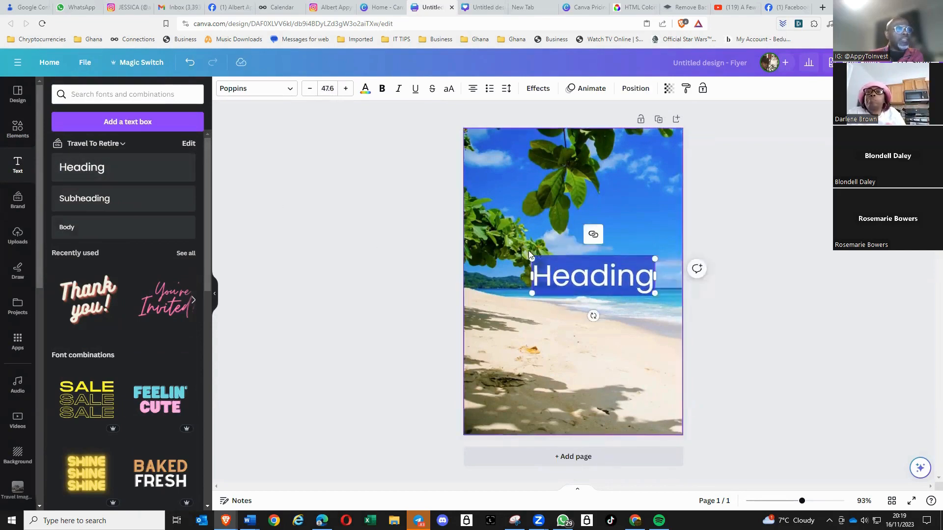
{"action": "left_click_drag", "start_coordinate": [524, 250], "coordinate": [505, 241]}
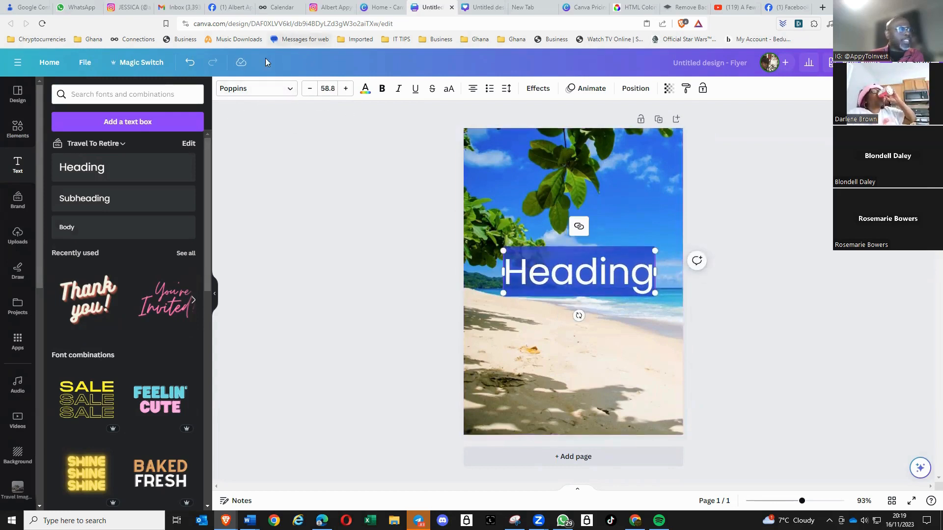
Step: Change the heading's font to Fabrica
{"action": "left_click", "coordinate": [290, 93]}
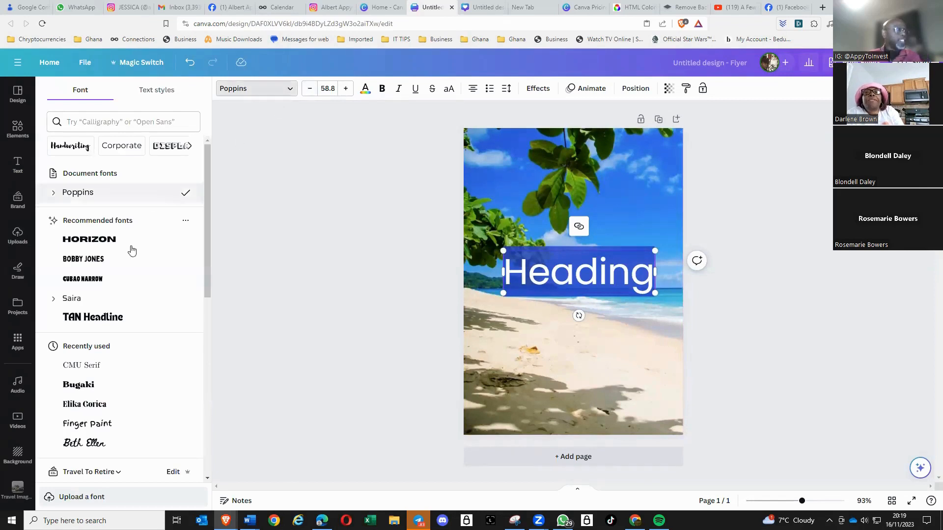
{"action": "left_click_drag", "start_coordinate": [207, 246], "coordinate": [193, 408]}
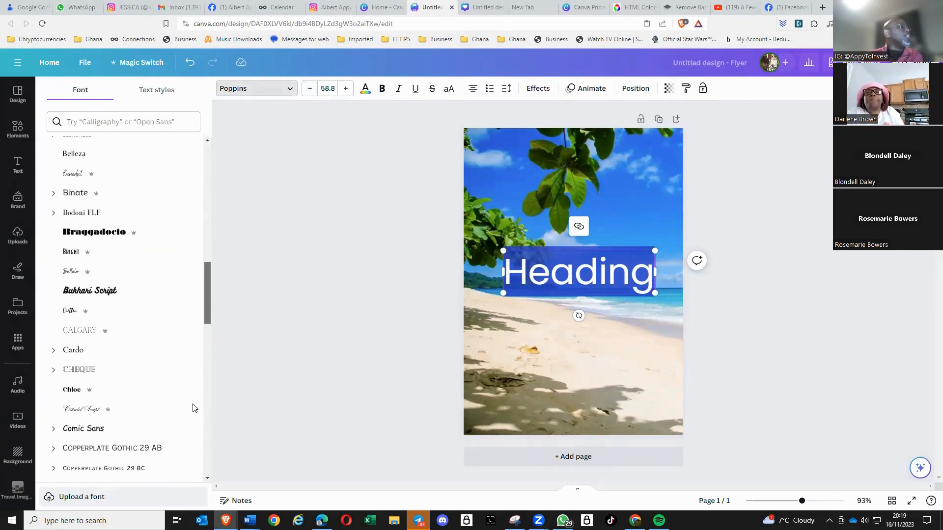
{"action": "scroll", "coordinate": [193, 408], "scroll_direction": "down", "scroll_amount": 5}
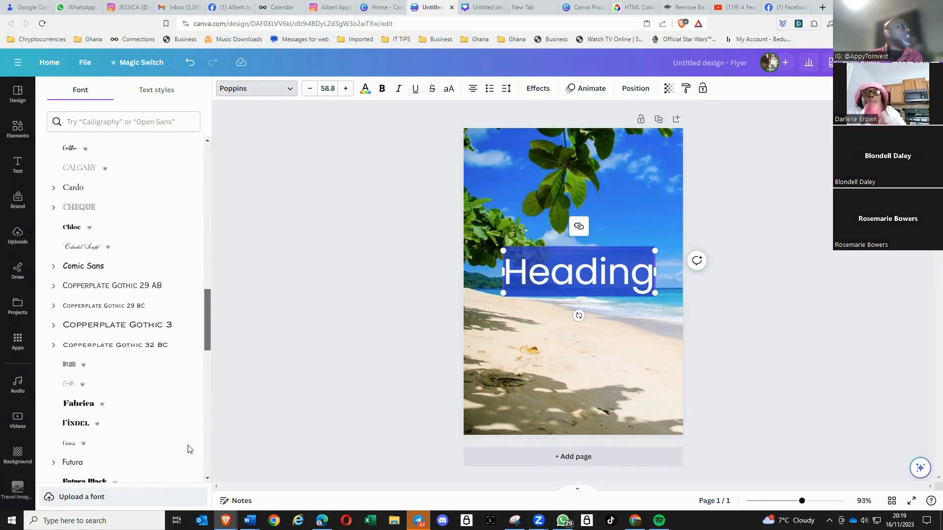
{"action": "scroll", "coordinate": [190, 449], "scroll_direction": "down", "scroll_amount": 1}
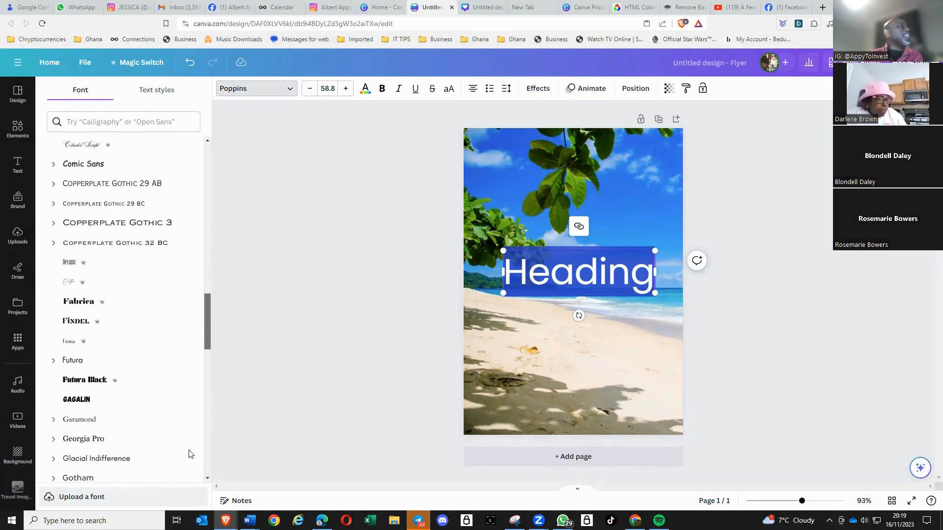
{"action": "scroll", "coordinate": [190, 454], "scroll_direction": "up", "scroll_amount": 2}
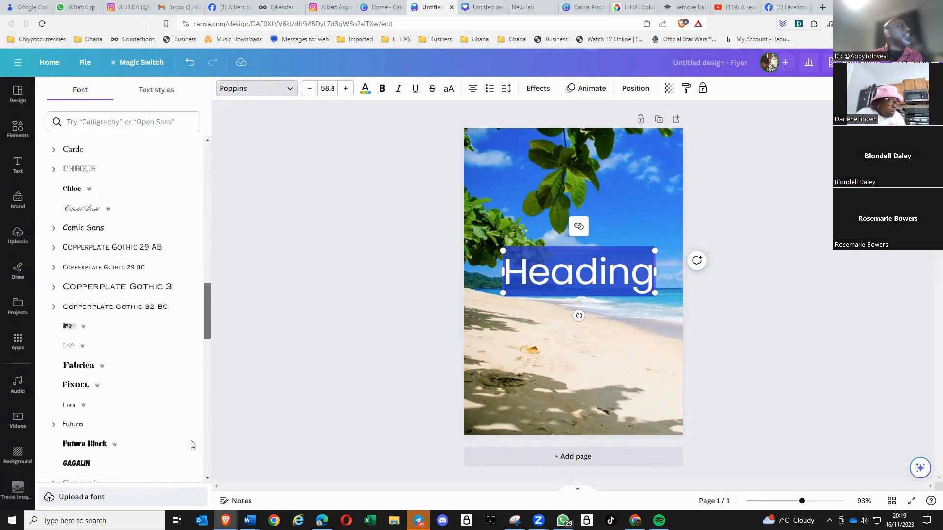
{"action": "left_click", "coordinate": [85, 366]}
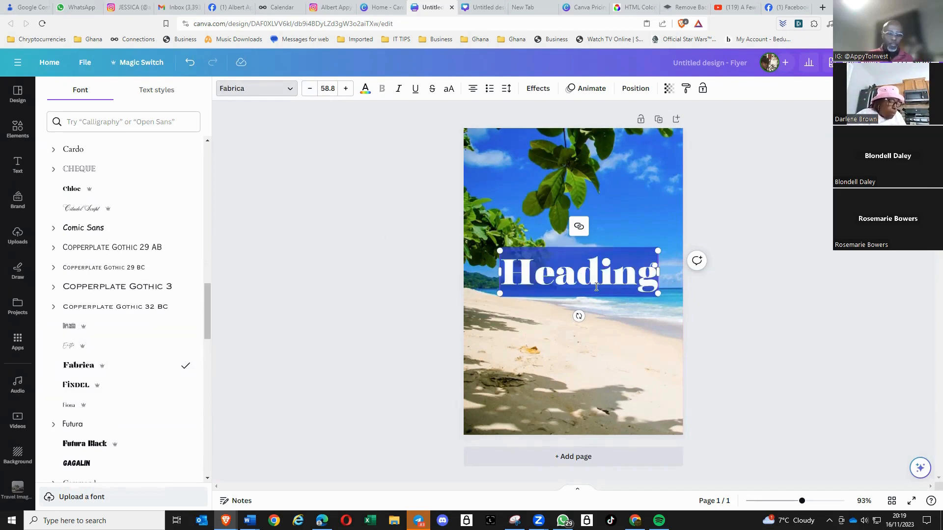
Step: Replace the heading text with "Welcome" on the first line and "To PlaNet" on the second
{"action": "type", "text": "Welc"}
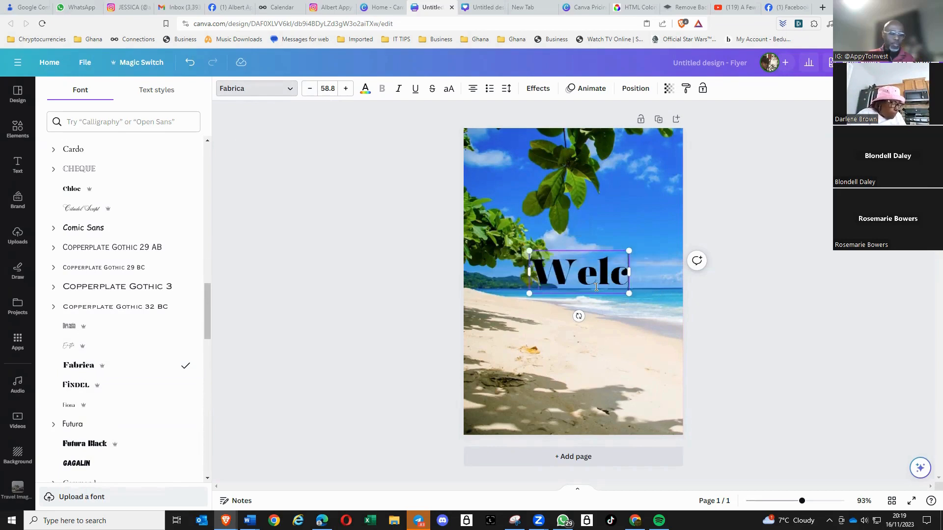
{"action": "type", "text": "ome"}
{"action": "key", "text": "Return"}
{"action": "type", "text": "To "}
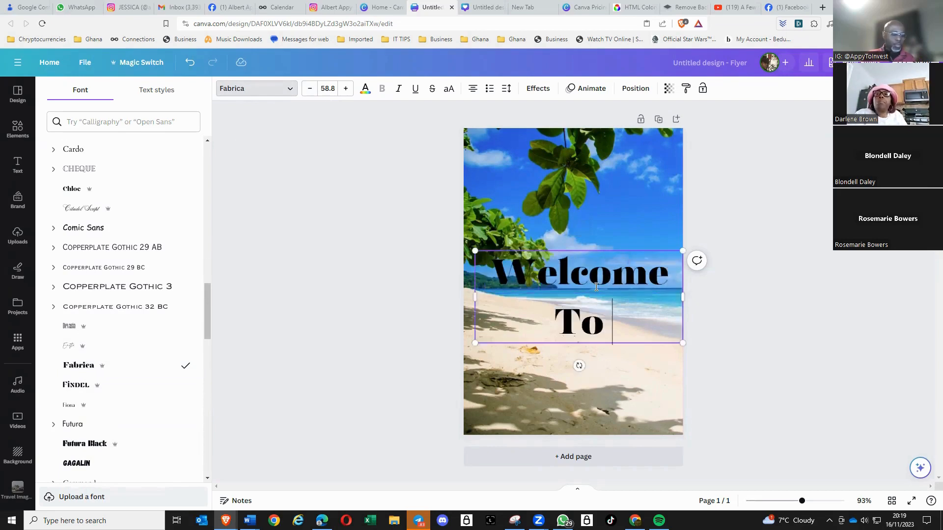
{"action": "type", "text": "PlaNet"}
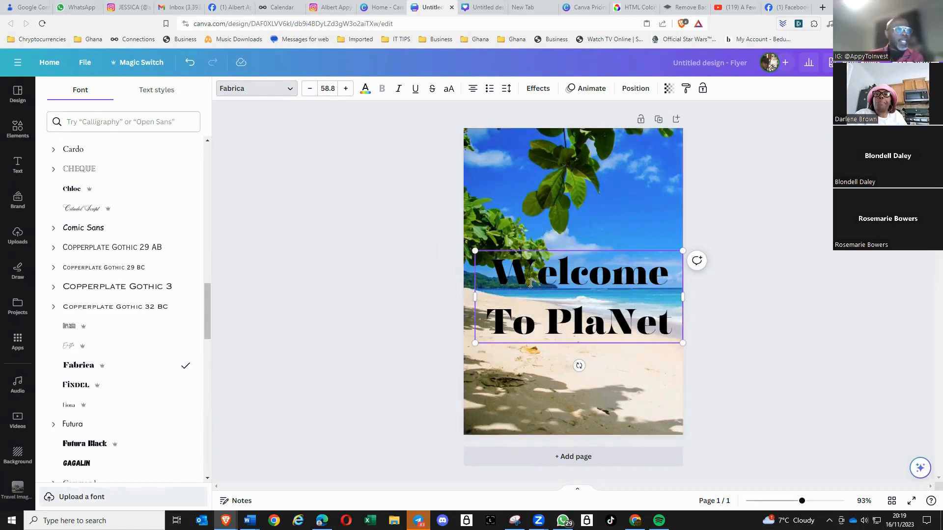
Step: Shrink the heading to about font size 45.8 and center it at the top of the page over the sky
{"action": "left_click_drag", "start_coordinate": [674, 338], "coordinate": [651, 329]}
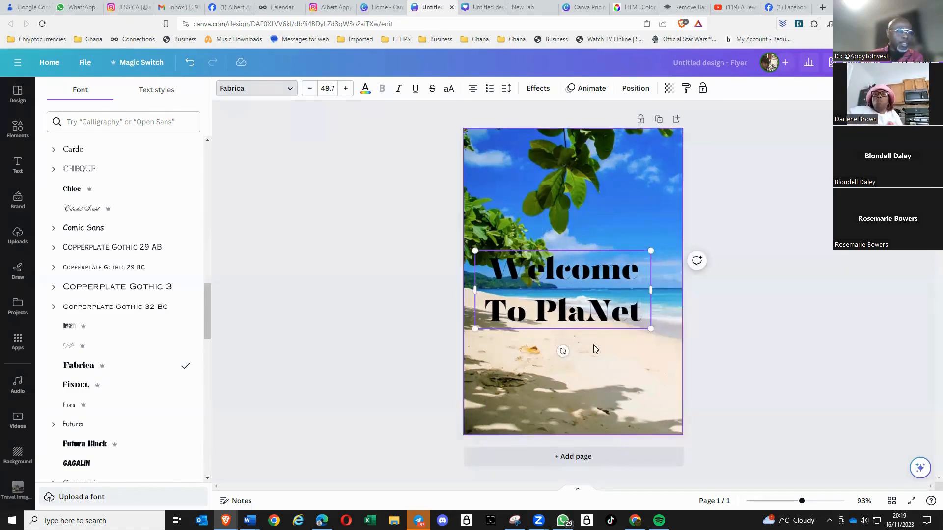
{"action": "left_click", "coordinate": [606, 355]}
{"action": "left_click_drag", "start_coordinate": [561, 301], "coordinate": [572, 206]}
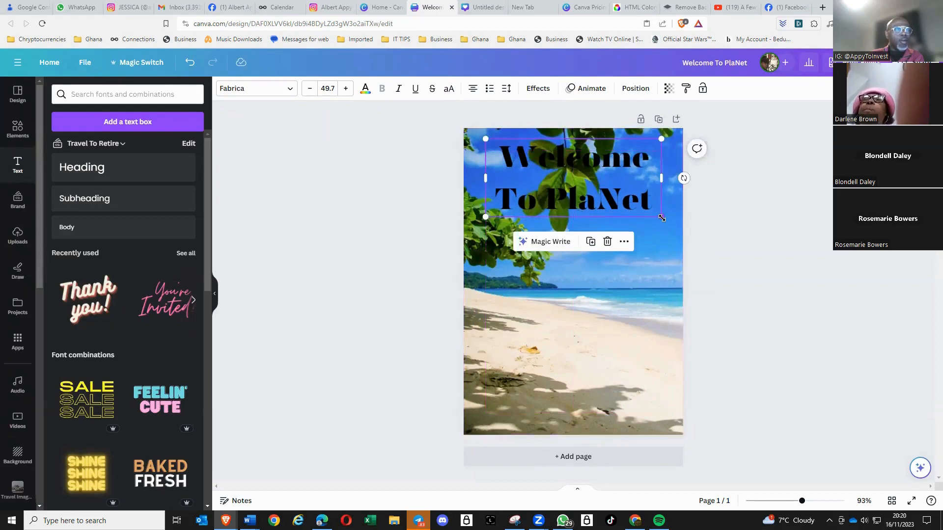
{"action": "left_click_drag", "start_coordinate": [661, 216], "coordinate": [649, 207]}
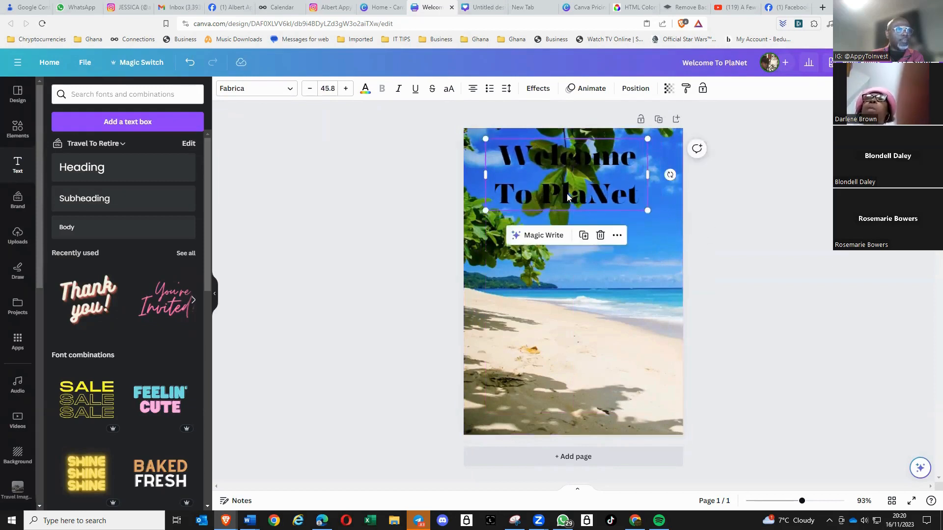
{"action": "left_click_drag", "start_coordinate": [566, 194], "coordinate": [575, 191]}
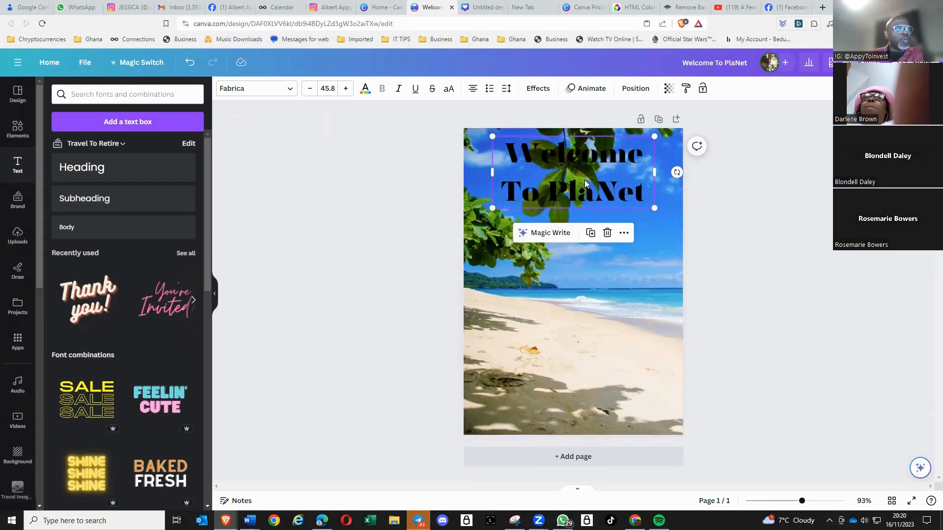
Step: Recolor the whole heading text with the dark green from the photo colors
{"action": "left_click", "coordinate": [646, 194]}
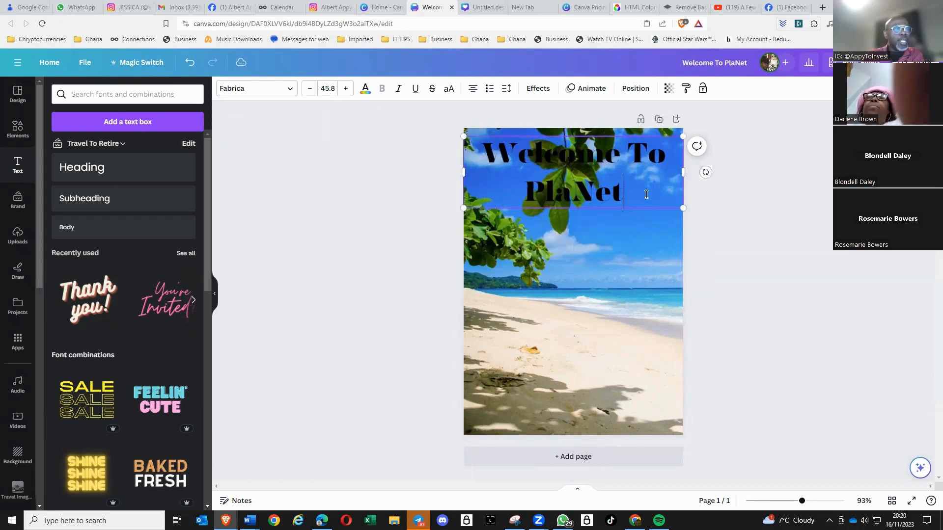
{"action": "left_click", "coordinate": [189, 63]}
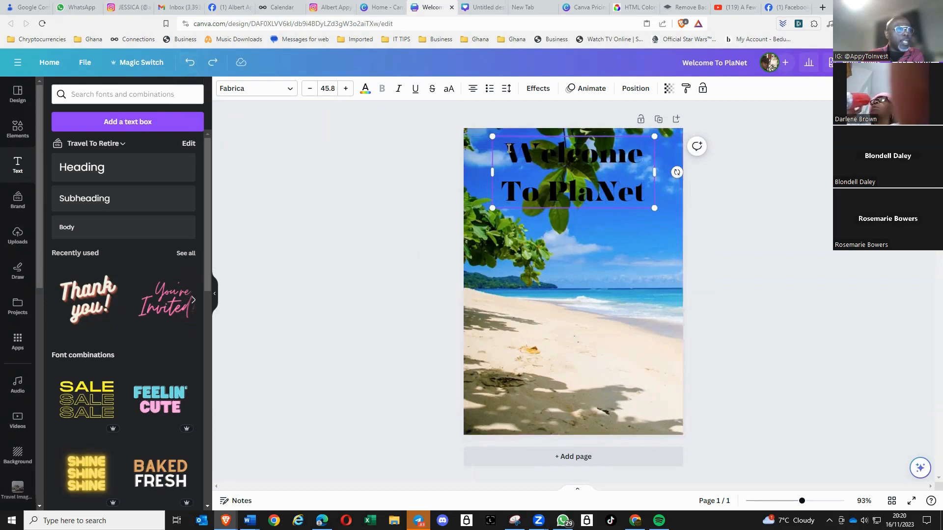
{"action": "left_click_drag", "start_coordinate": [509, 148], "coordinate": [643, 201]}
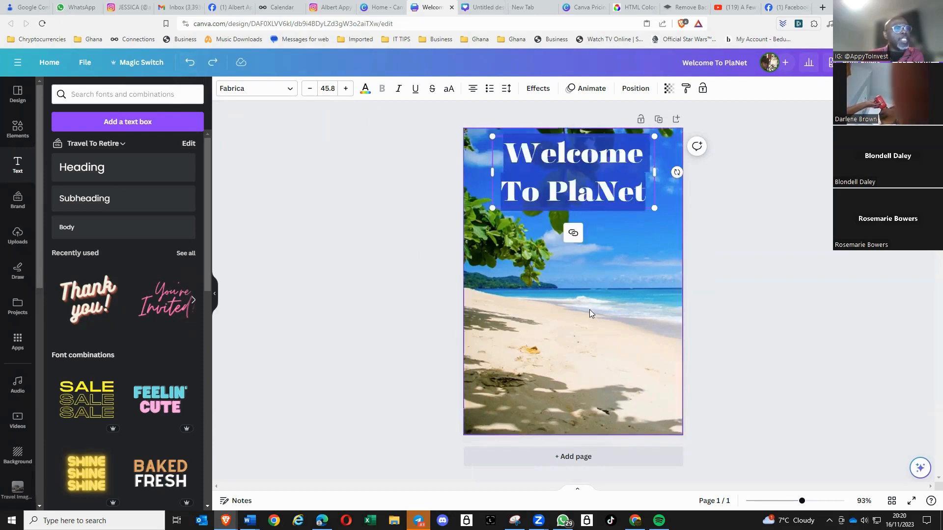
{"action": "left_click", "coordinate": [365, 90]}
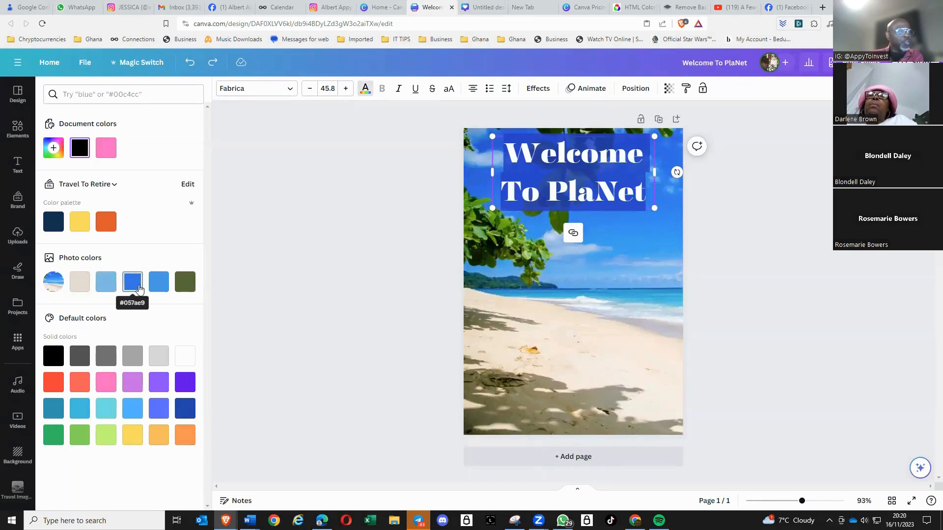
{"action": "left_click", "coordinate": [183, 283]}
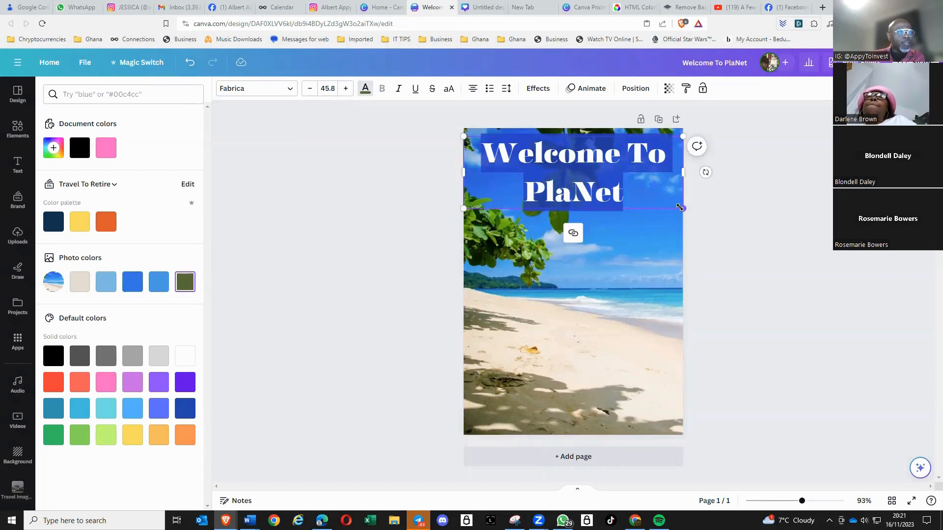
Step: Reduce the heading to about font size 41.2 and center it horizontally near the top of the page
{"action": "left_click_drag", "start_coordinate": [683, 208], "coordinate": [654, 216]}
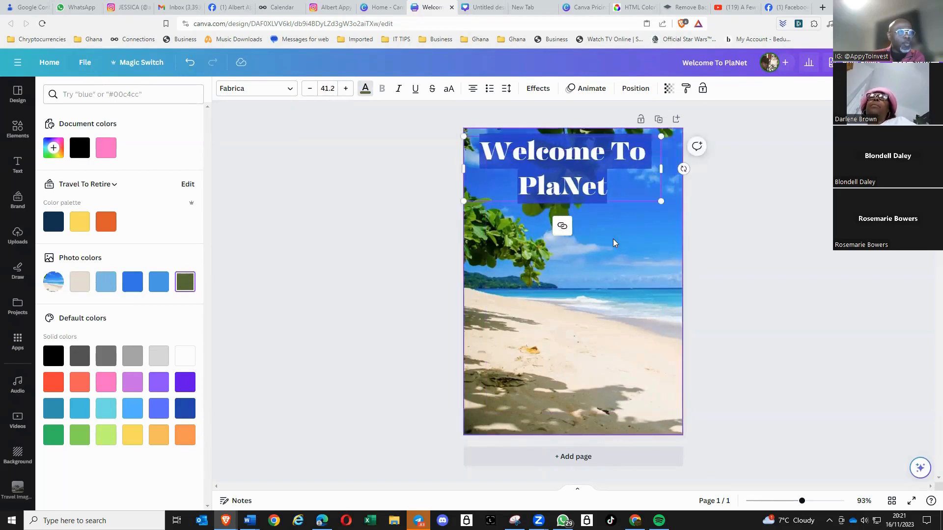
{"action": "left_click", "coordinate": [613, 239]}
{"action": "left_click_drag", "start_coordinate": [561, 161], "coordinate": [569, 169]}
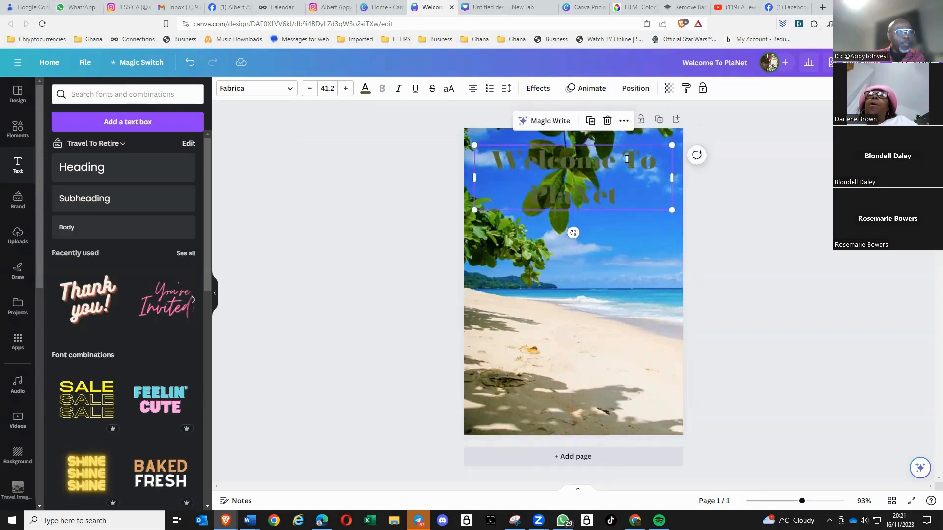
Step: Break the heading line before "To" and move the text box slightly up, keeping it centered
{"action": "key", "text": "Return"}
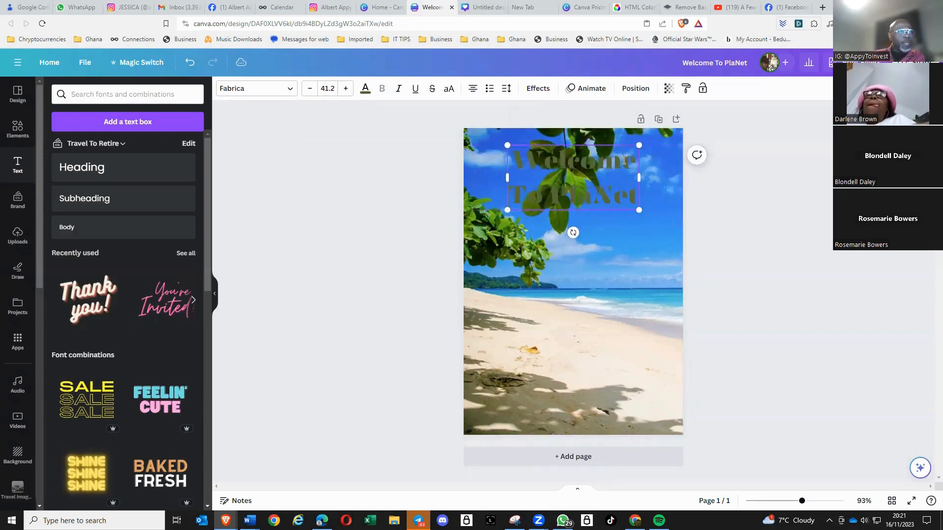
{"action": "left_click", "coordinate": [619, 239]}
{"action": "left_click_drag", "start_coordinate": [571, 184], "coordinate": [573, 176]}
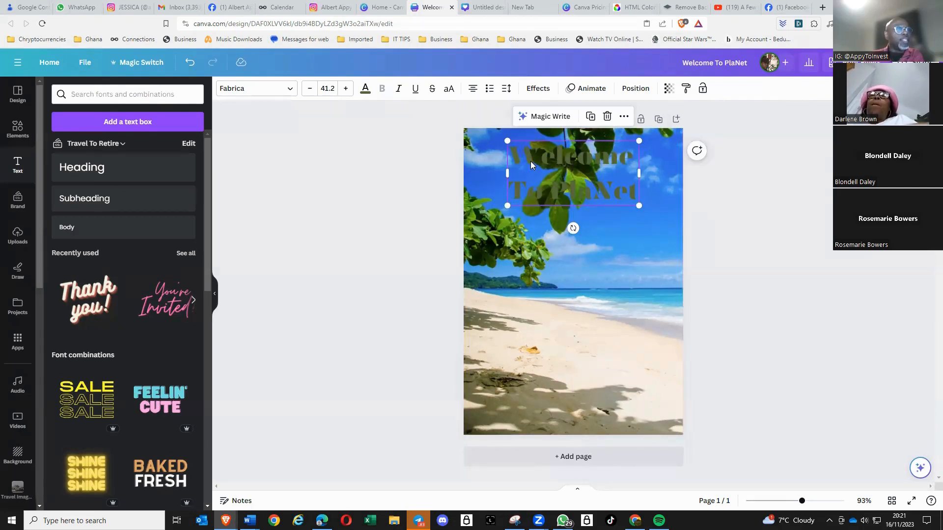
Step: Apply the Background text effect to the whole "Welcome To PlaNet" heading
{"action": "left_click", "coordinate": [516, 155]}
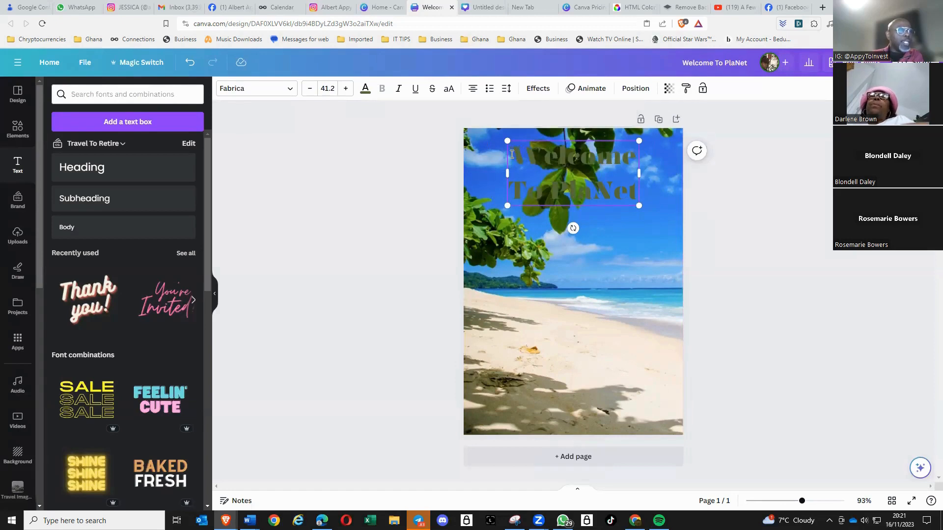
{"action": "left_click_drag", "start_coordinate": [550, 165], "coordinate": [638, 193]}
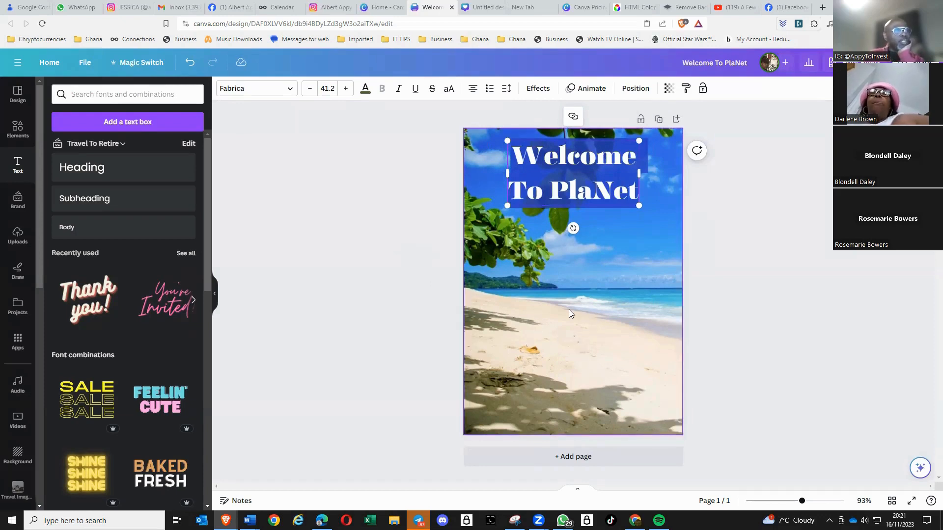
{"action": "left_click", "coordinate": [539, 90]}
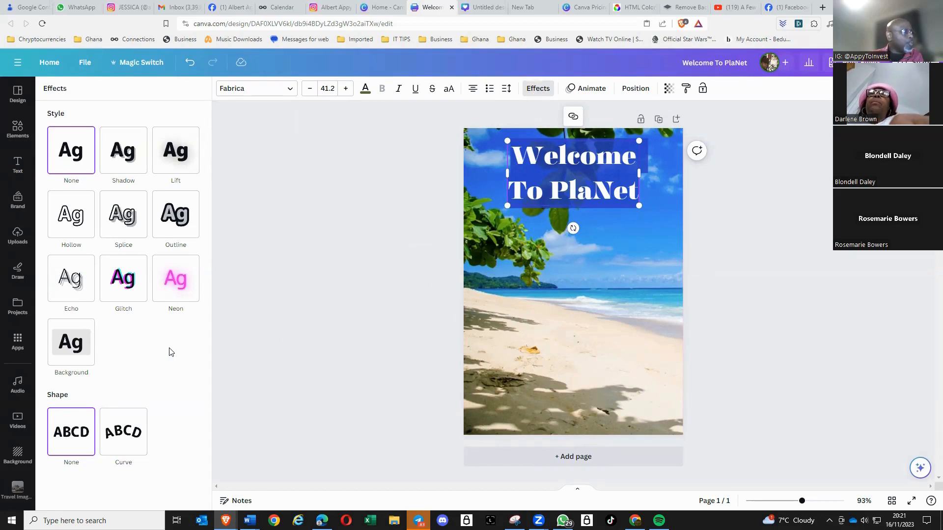
{"action": "left_click", "coordinate": [74, 354]}
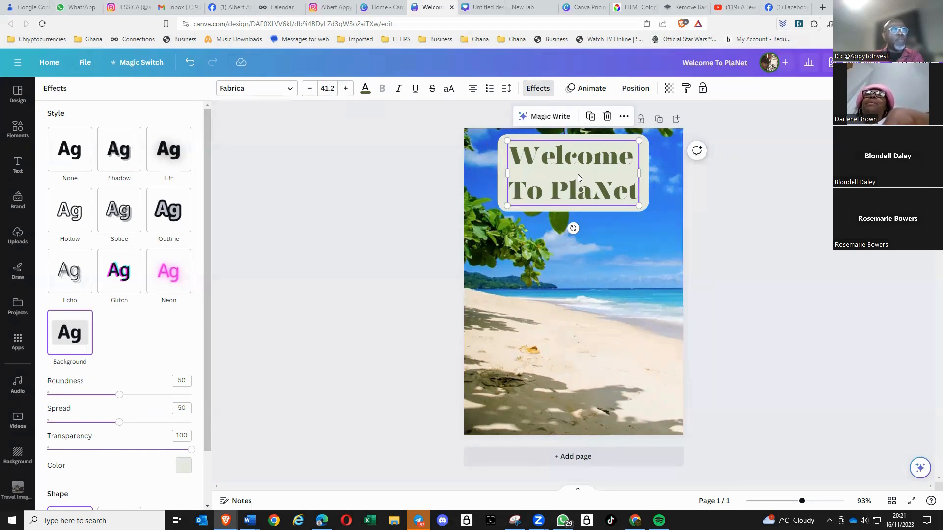
Step: Set the heading's background effect color to the light orange from the default solid colors
{"action": "left_click_drag", "start_coordinate": [206, 379], "coordinate": [211, 445]}
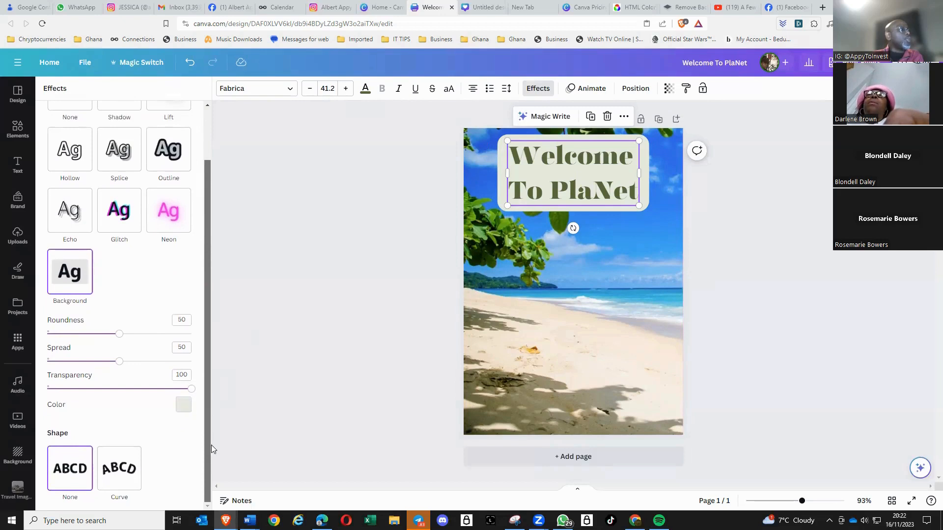
{"action": "left_click", "coordinate": [183, 405]}
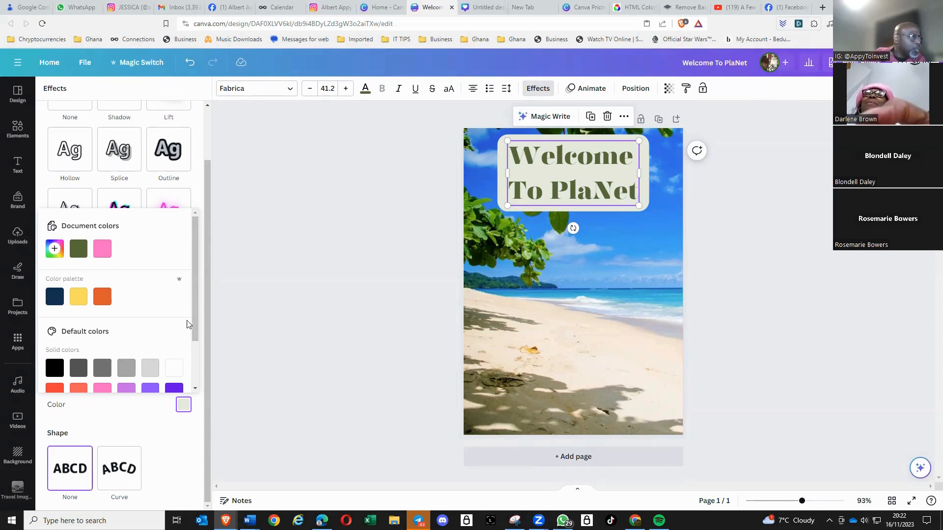
{"action": "left_click_drag", "start_coordinate": [193, 317], "coordinate": [196, 358]}
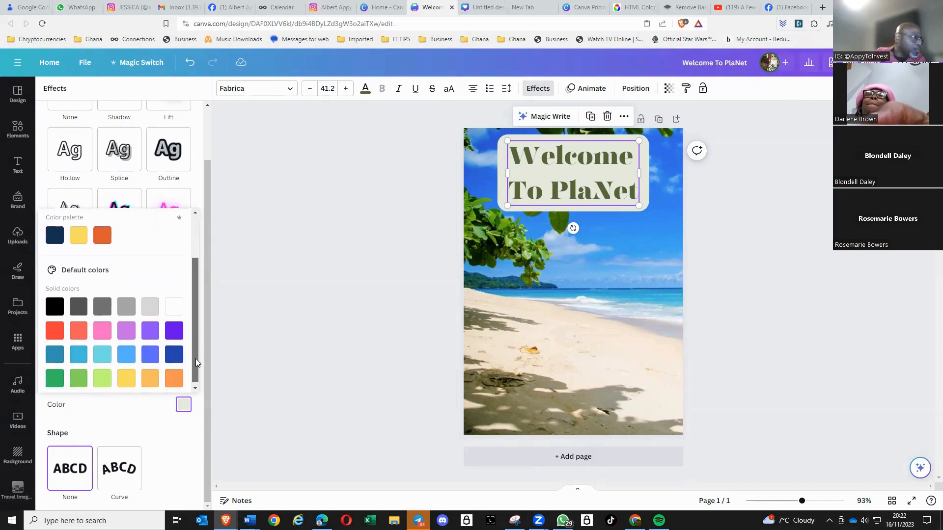
{"action": "left_click", "coordinate": [174, 380]}
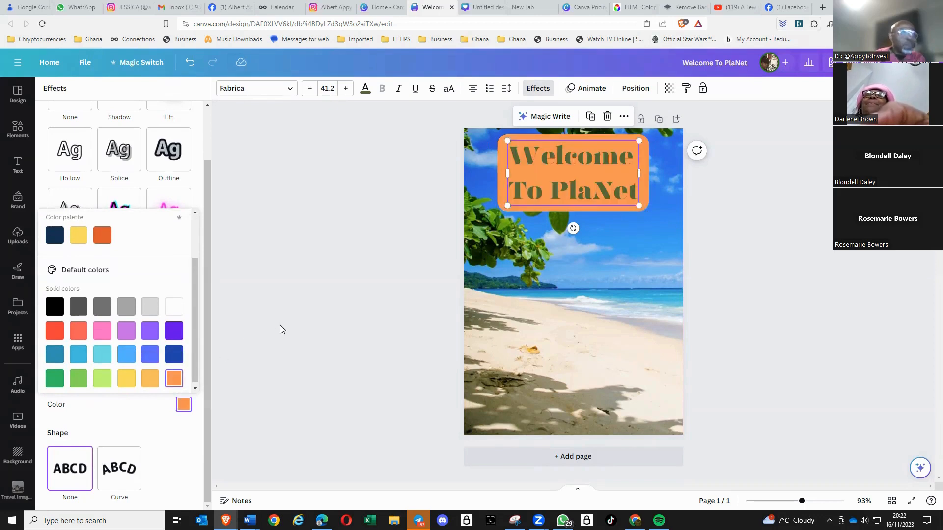
Step: Move the orange heading slightly down the page, keeping it horizontally centered
{"action": "left_click", "coordinate": [606, 331]}
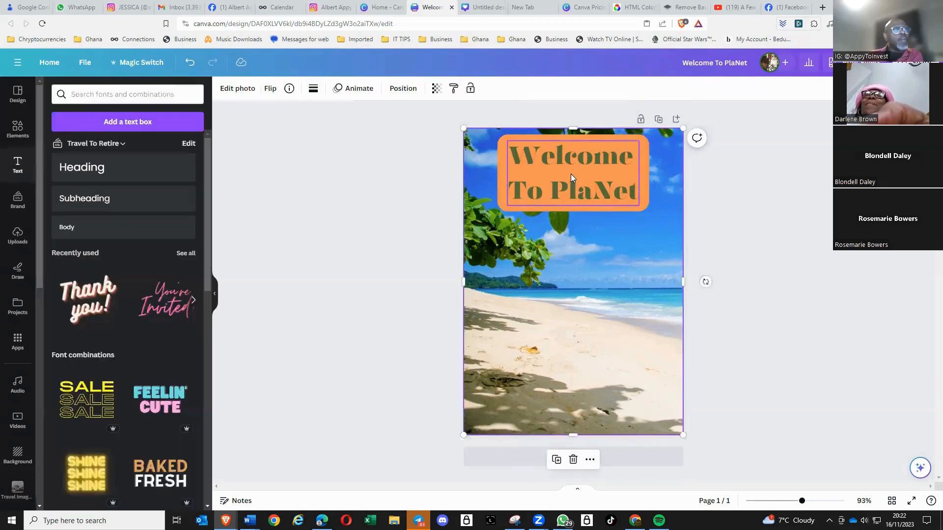
{"action": "left_click_drag", "start_coordinate": [573, 173], "coordinate": [572, 179]}
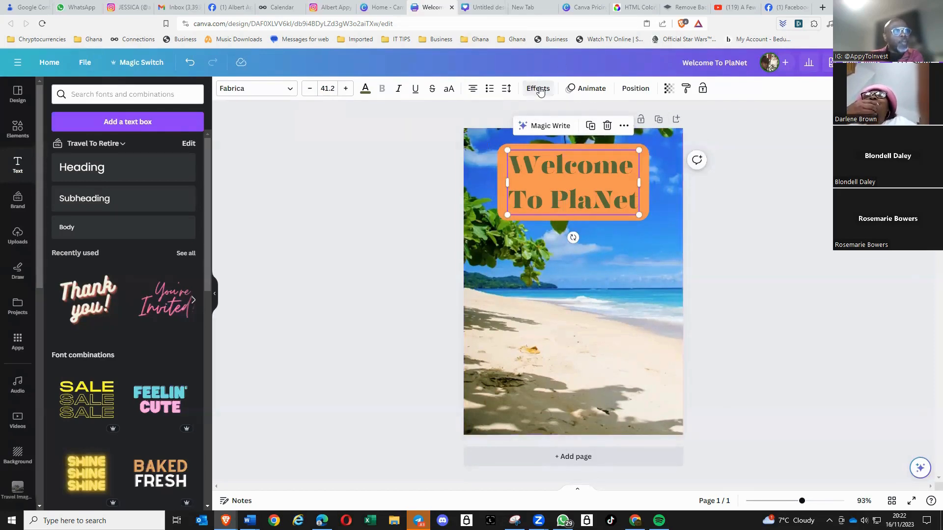
{"action": "left_click", "coordinate": [624, 266]}
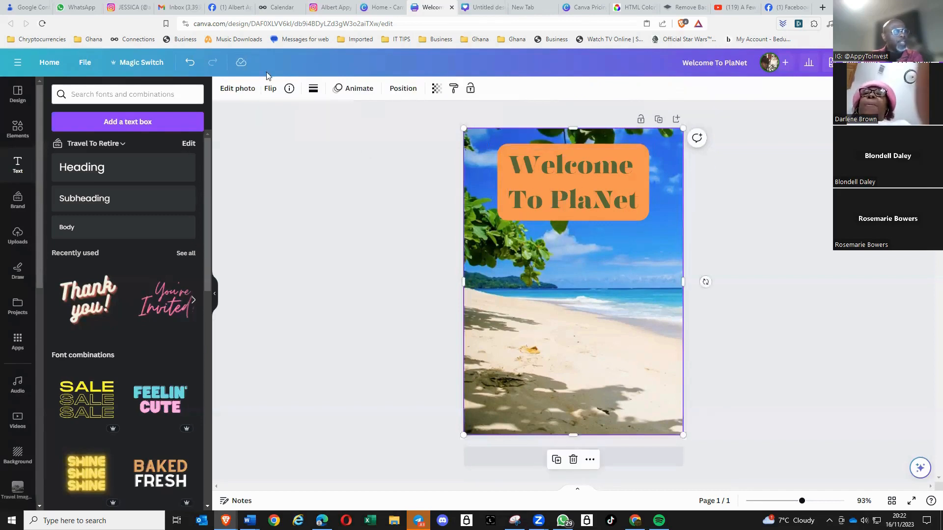
Step: Try adjusting the transparency of the heading's Background effect, leaving it at 100
{"action": "left_click", "coordinate": [578, 193]}
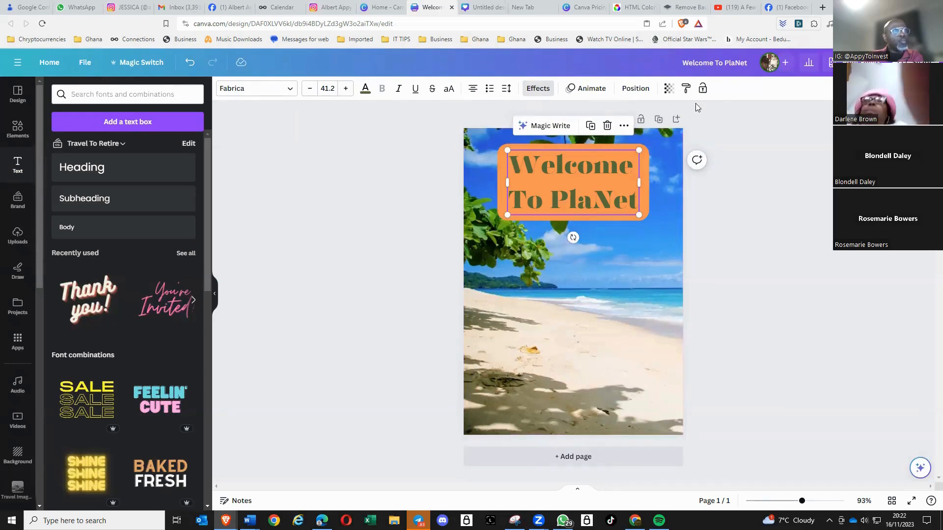
{"action": "left_click", "coordinate": [539, 89]}
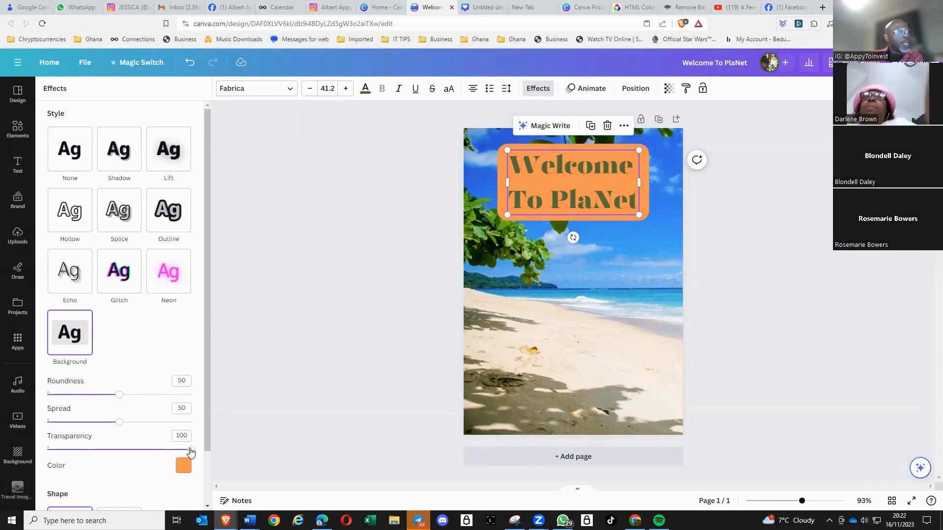
{"action": "left_click_drag", "start_coordinate": [192, 452], "coordinate": [205, 466]}
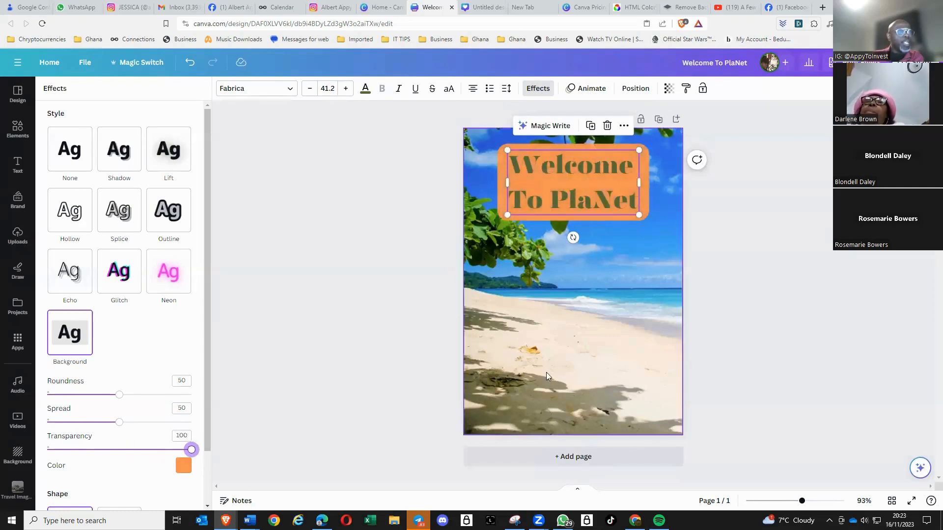
Step: Change the page background color behind the beach photo to white and set the photo's transparency to 57
{"action": "left_click", "coordinate": [618, 360]}
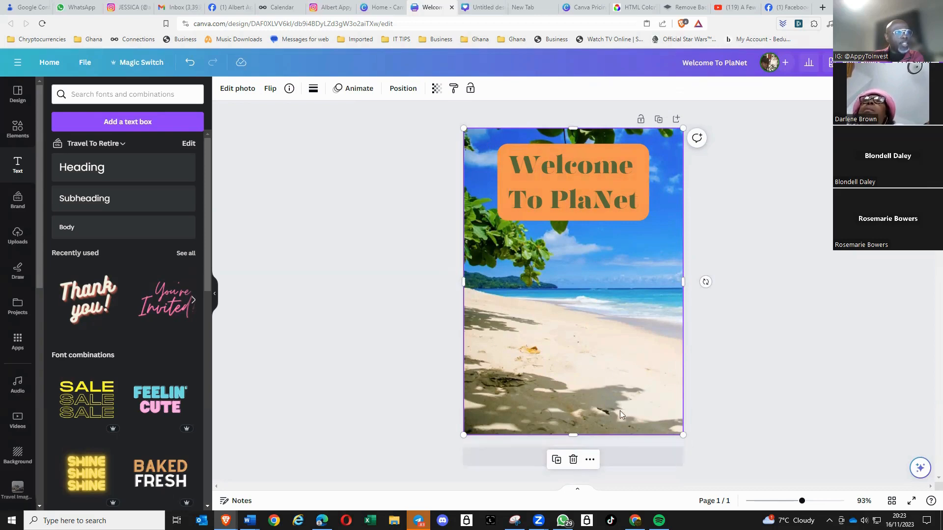
{"action": "left_click", "coordinate": [435, 92]}
{"action": "left_click_drag", "start_coordinate": [434, 129], "coordinate": [415, 140]}
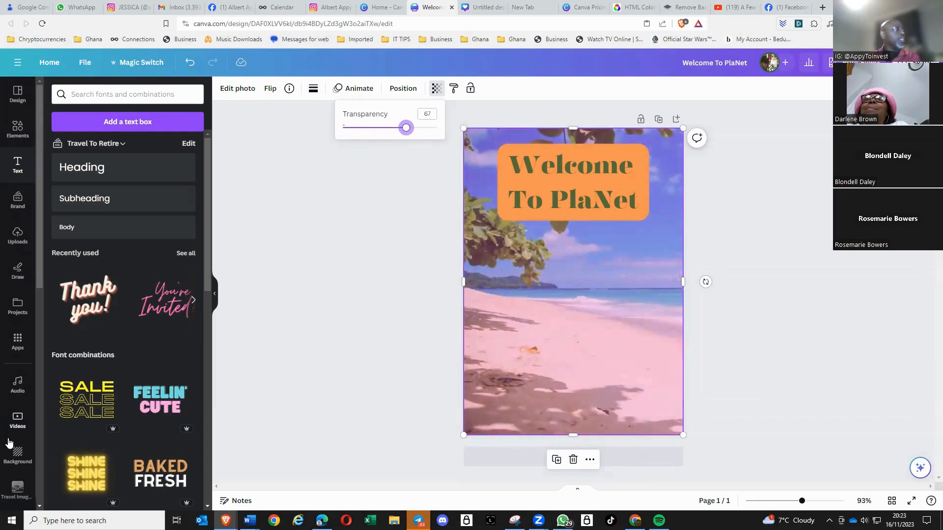
{"action": "left_click", "coordinate": [20, 459]}
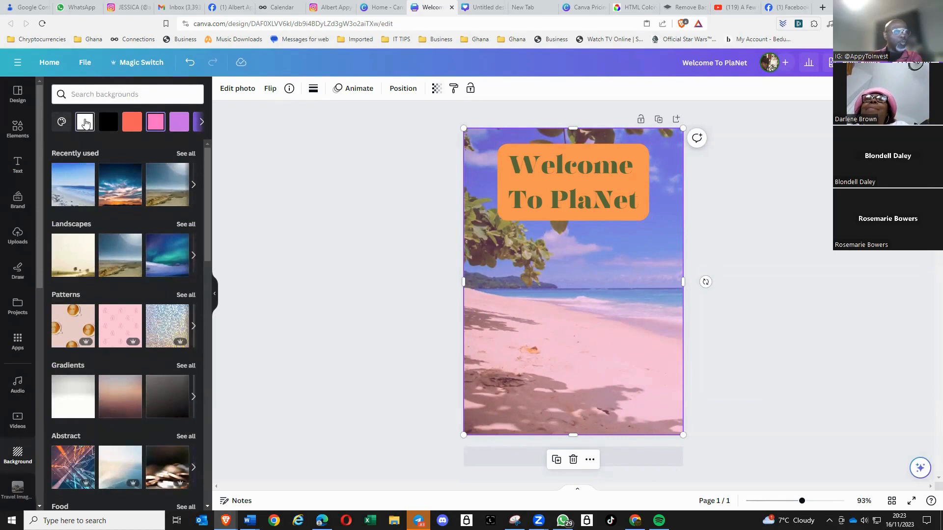
{"action": "left_click", "coordinate": [85, 121]}
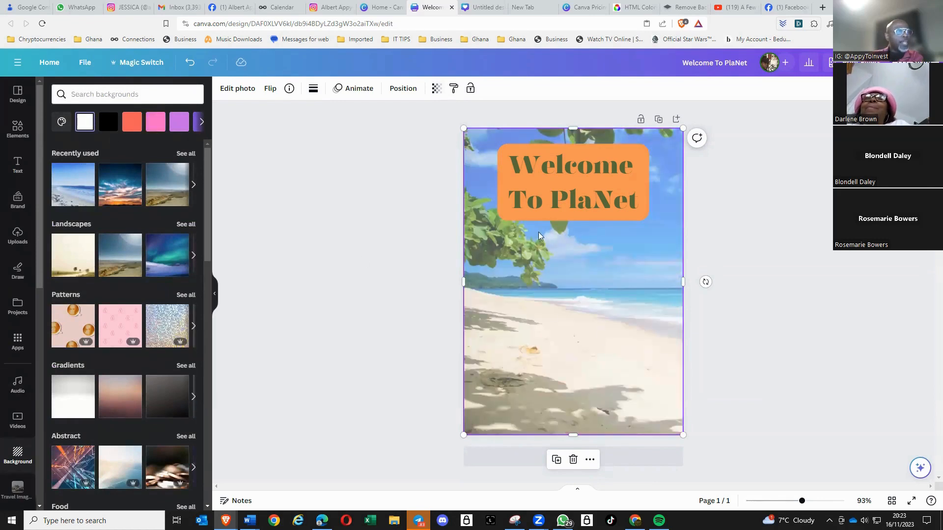
{"action": "left_click", "coordinate": [436, 89]}
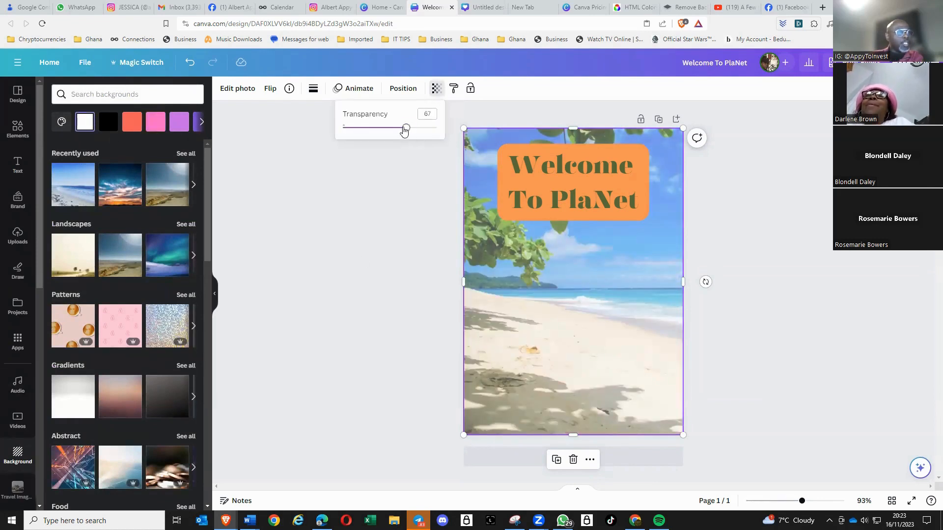
{"action": "mouse_move", "coordinate": [403, 129]}
{"action": "left_mouse_down"}
{"action": "mouse_move", "coordinate": [385, 128]}
{"action": "mouse_move", "coordinate": [396, 132]}
{"action": "mouse_move", "coordinate": [383, 141]}
{"action": "mouse_move", "coordinate": [398, 141]}
{"action": "left_mouse_up"}
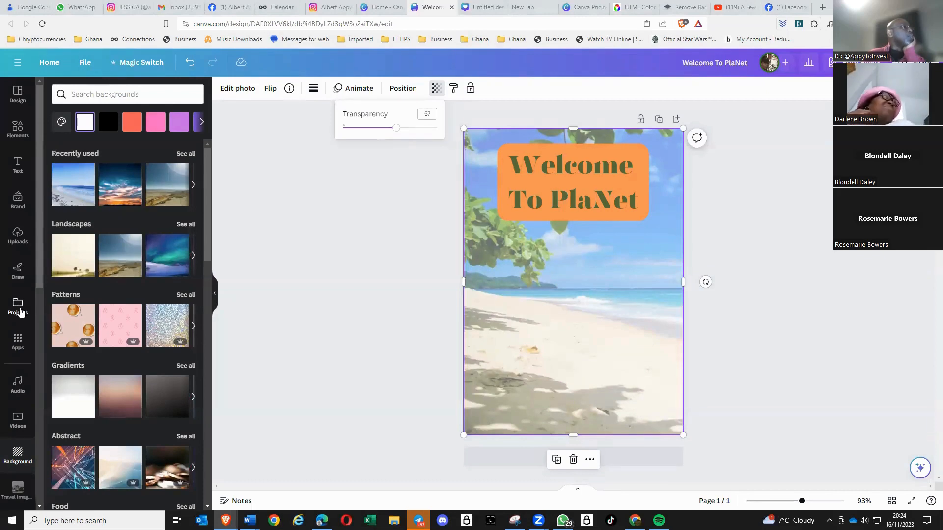
Step: Add the photo of the woman in the white dress from the "Other people" folder to the page
{"action": "left_click", "coordinate": [17, 305]}
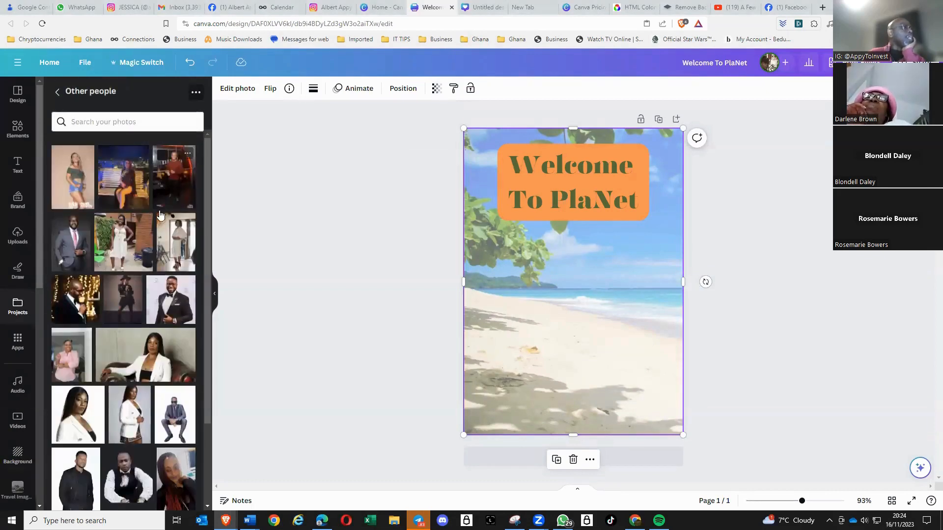
{"action": "scroll", "coordinate": [122, 316], "scroll_direction": "down", "scroll_amount": 1}
{"action": "scroll", "coordinate": [122, 316], "scroll_direction": "up", "scroll_amount": 1}
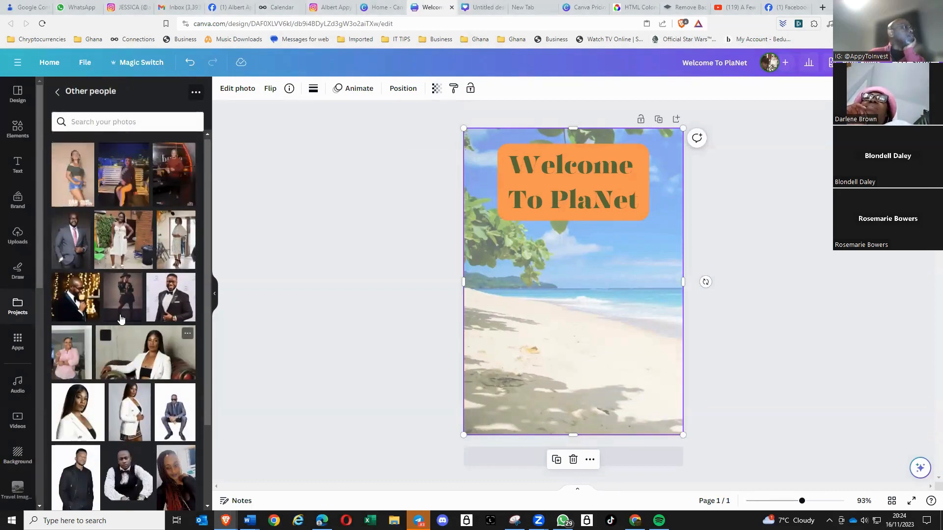
{"action": "left_click", "coordinate": [122, 253]}
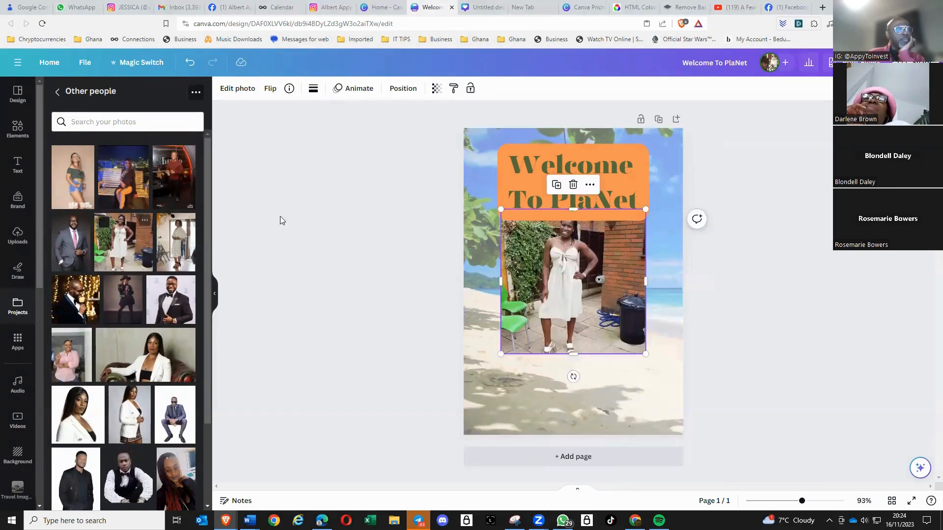
Step: Enlarge the woman's photo and place it below the heading, roughly centered on the page
{"action": "left_click_drag", "start_coordinate": [573, 295], "coordinate": [583, 334]}
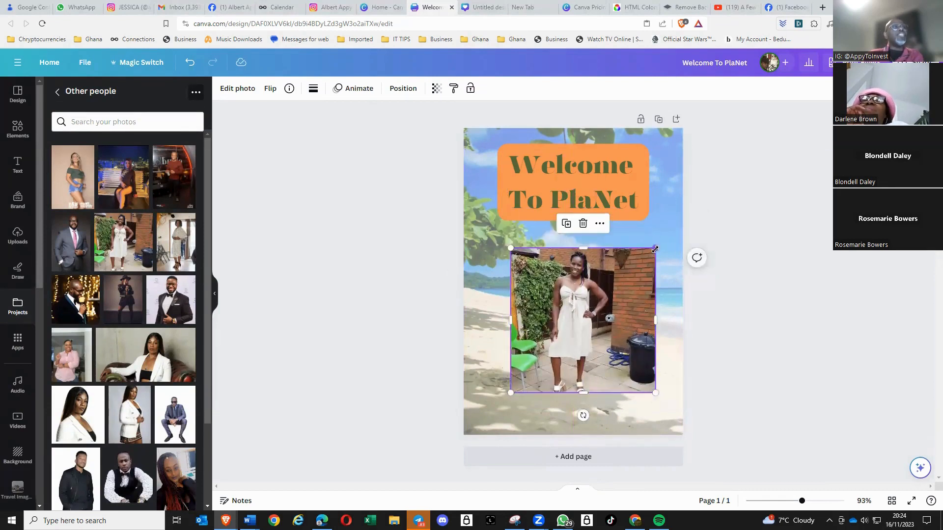
{"action": "left_click_drag", "start_coordinate": [655, 255], "coordinate": [687, 217]}
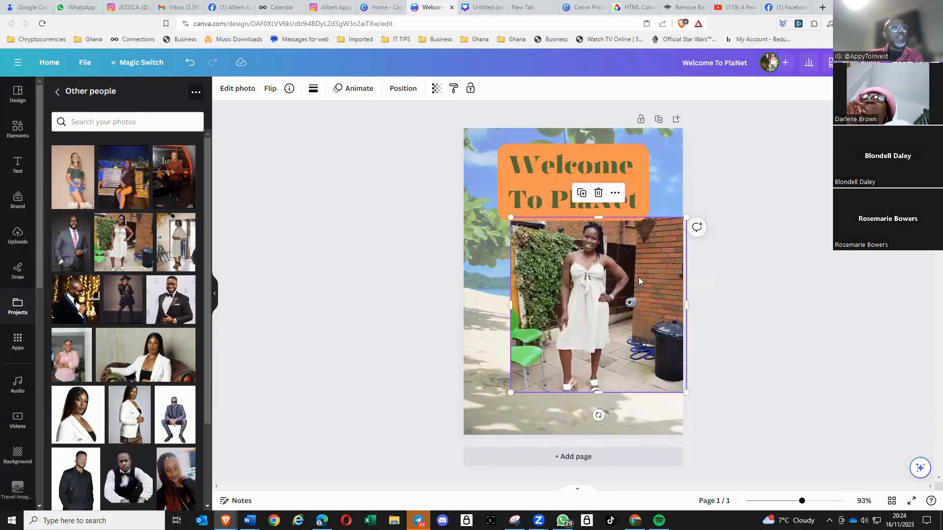
{"action": "left_click_drag", "start_coordinate": [639, 277], "coordinate": [618, 293]}
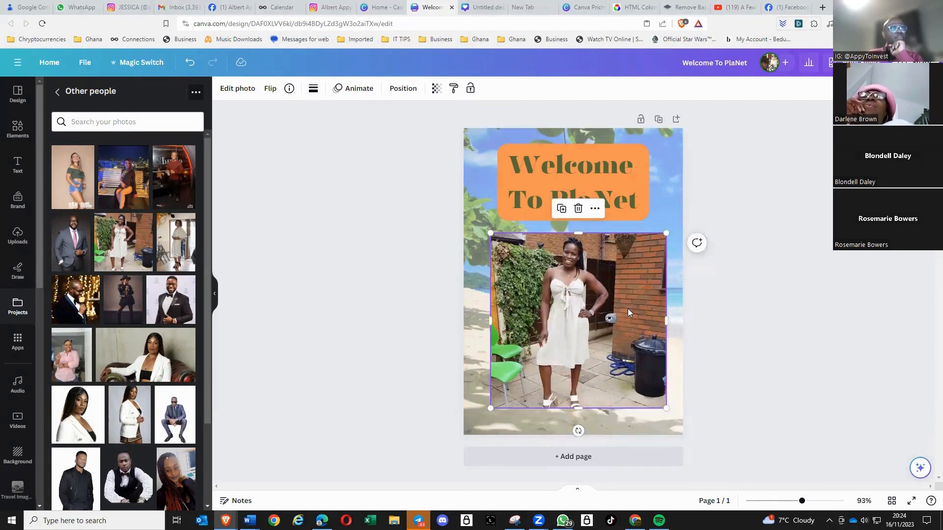
Step: Remove the background of the woman's photo with BG Remover and move the heading closer to the page's top edge
{"action": "left_click", "coordinate": [244, 91]}
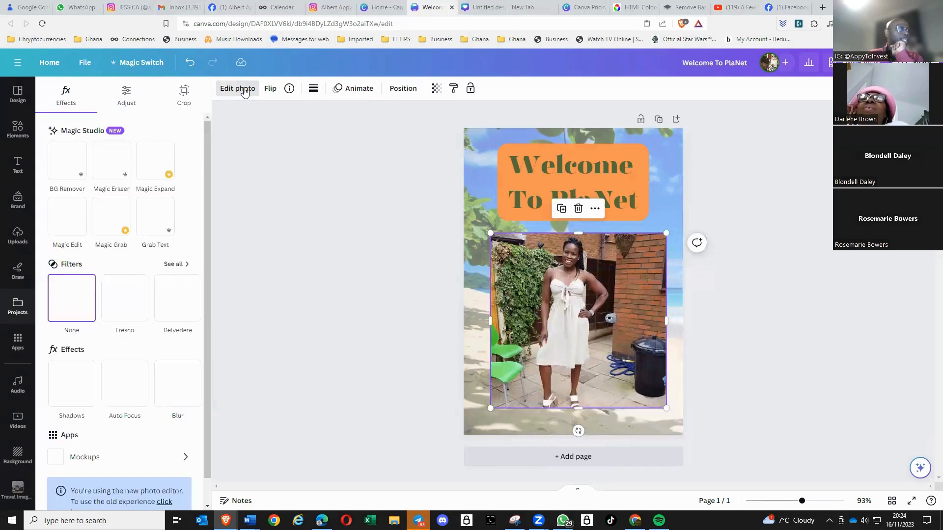
{"action": "left_click", "coordinate": [67, 167]}
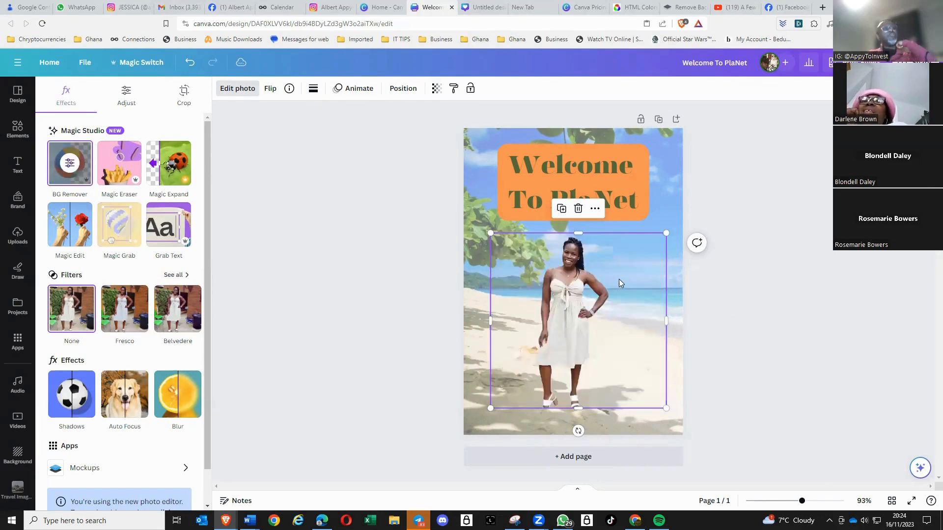
{"action": "left_click_drag", "start_coordinate": [573, 170], "coordinate": [573, 158]}
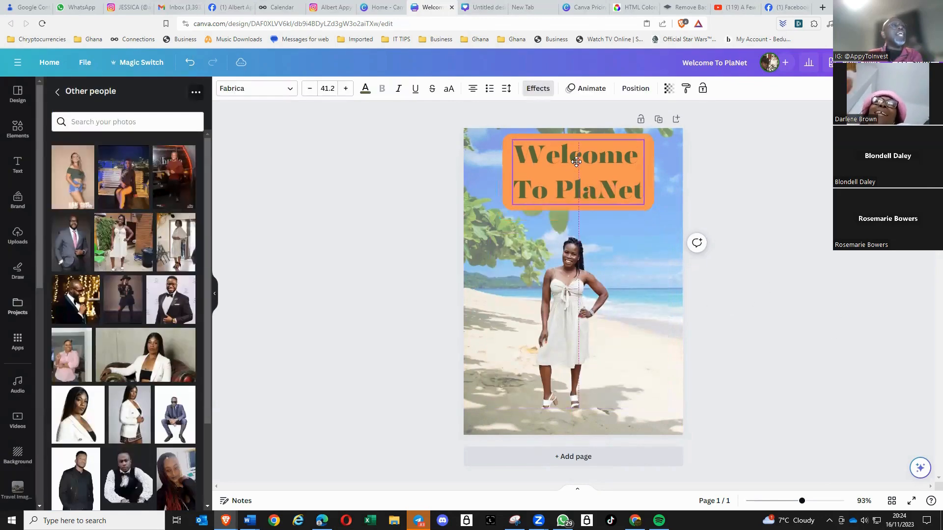
Step: Crop the empty space on the left and right sides of the woman's cutout
{"action": "left_click", "coordinate": [578, 297]}
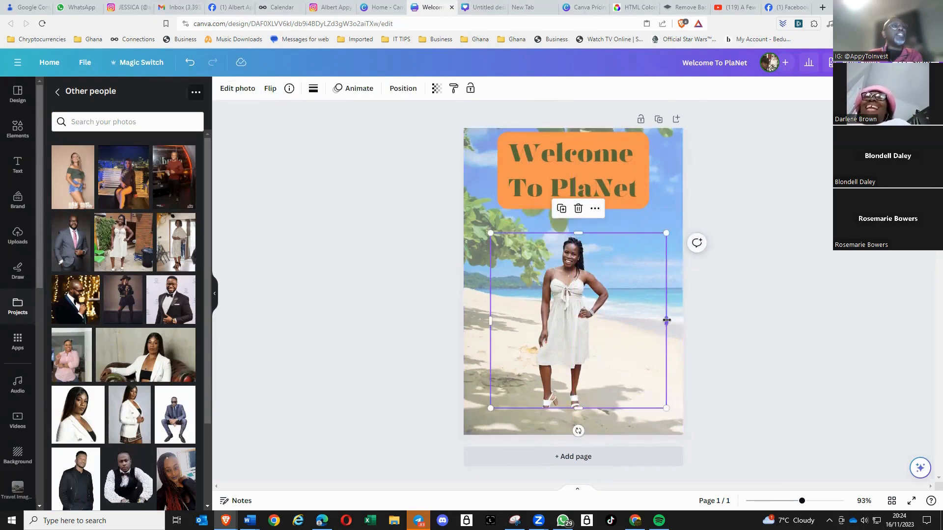
{"action": "left_click_drag", "start_coordinate": [667, 320], "coordinate": [628, 319]}
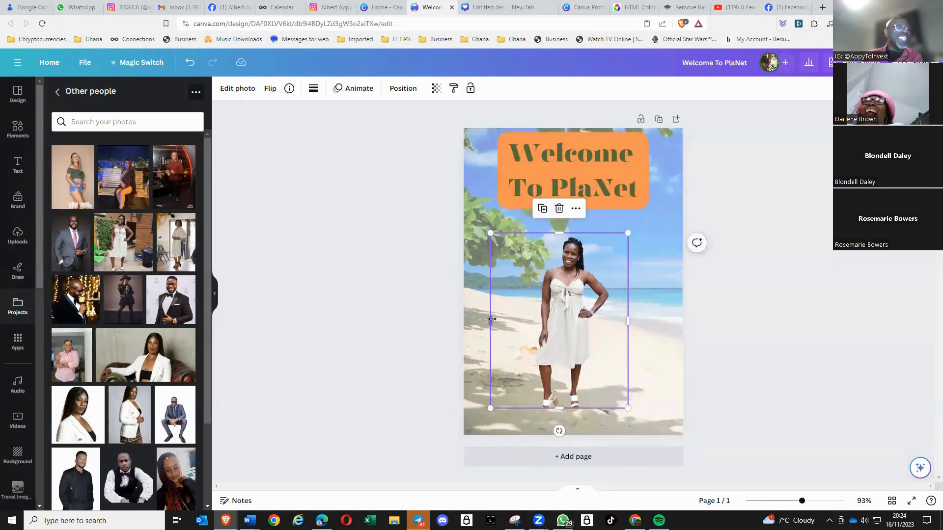
{"action": "left_click_drag", "start_coordinate": [492, 319], "coordinate": [518, 320]}
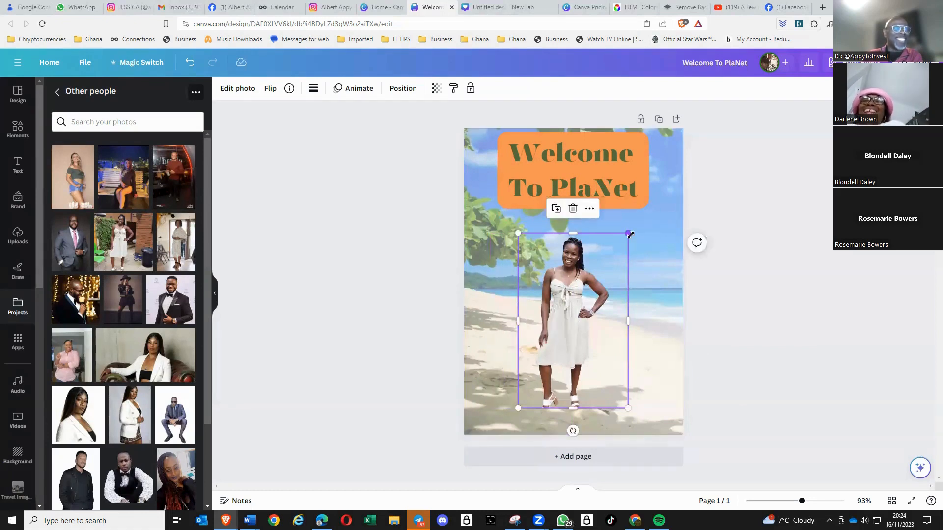
Step: Enlarge the woman's cutout to about 3.19 x 5.11 in and position it so her head overlaps the heading
{"action": "left_click_drag", "start_coordinate": [629, 234], "coordinate": [641, 213]}
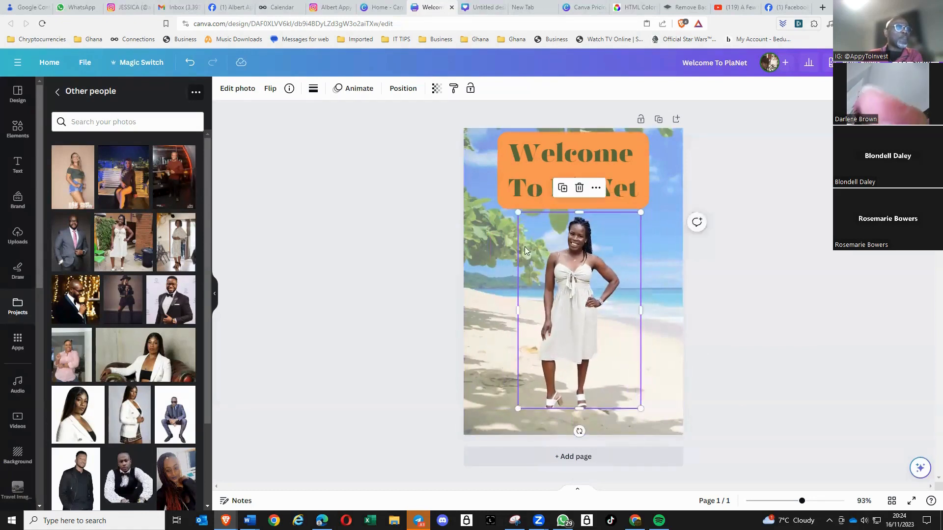
{"action": "left_click_drag", "start_coordinate": [518, 213], "coordinate": [500, 184]}
{"action": "mouse_move", "coordinate": [562, 276]}
{"action": "left_mouse_down"}
{"action": "mouse_move", "coordinate": [572, 297]}
{"action": "mouse_move", "coordinate": [571, 283]}
{"action": "left_mouse_up"}
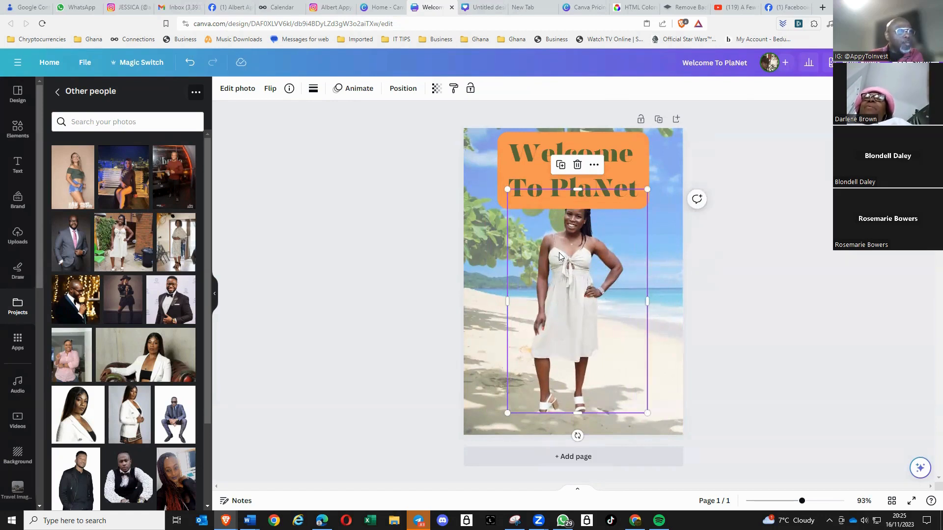
Step: Bring the woman's cutout forward in front of the heading, enlarge it to about 3.5 x 5.6 in and center it horizontally
{"action": "left_click", "coordinate": [404, 89]}
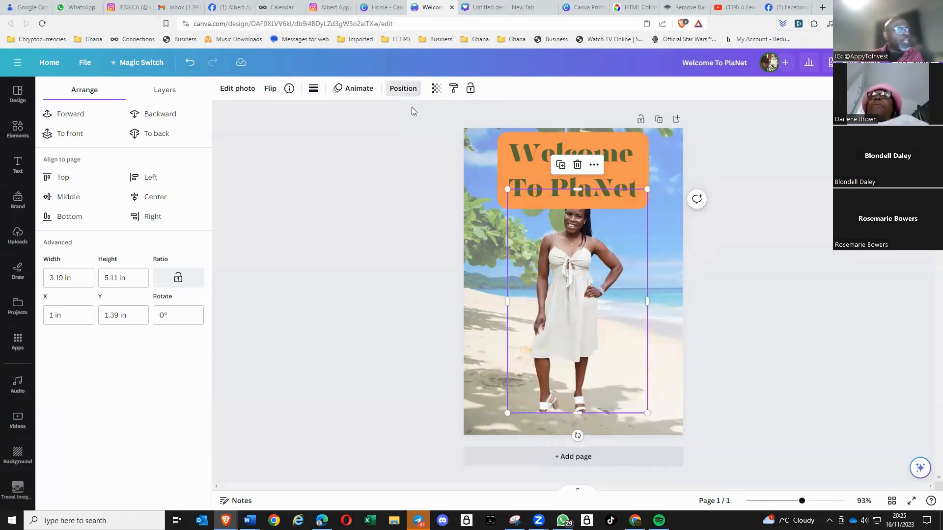
{"action": "left_click", "coordinate": [71, 113]}
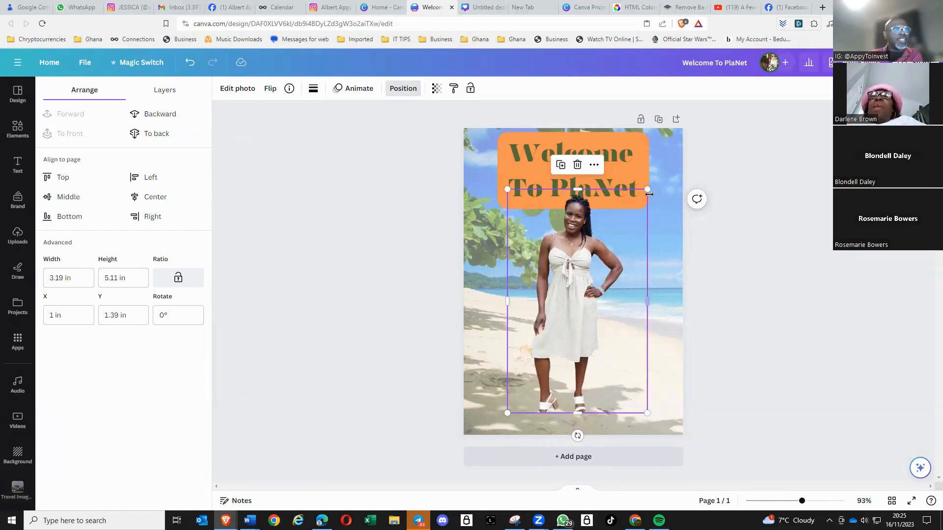
{"action": "left_click_drag", "start_coordinate": [649, 195], "coordinate": [661, 178]}
{"action": "left_click_drag", "start_coordinate": [584, 243], "coordinate": [563, 267]}
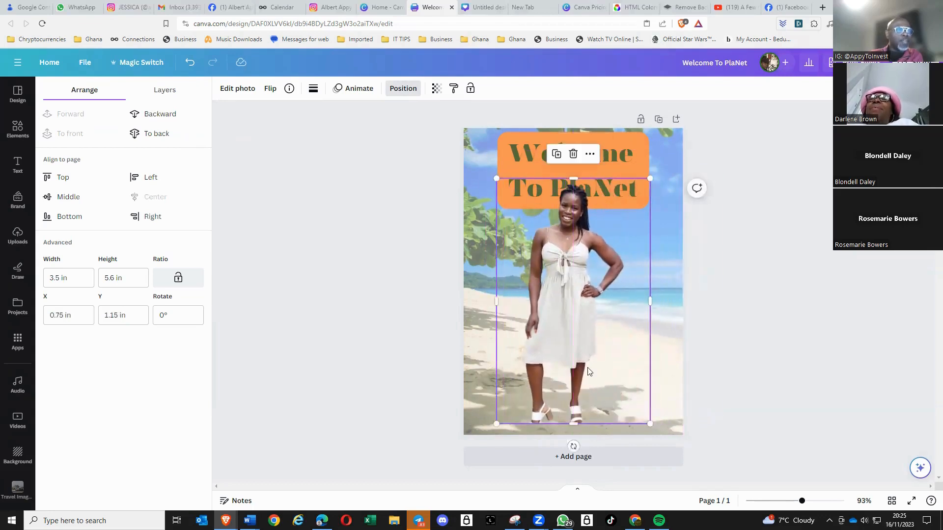
Step: Crop the cutout's lower legs, resize it to about 3.33 x 4.22 in and place it in the page's lower right corner
{"action": "left_click_drag", "start_coordinate": [574, 425], "coordinate": [574, 373]}
{"action": "left_click_drag", "start_coordinate": [496, 372], "coordinate": [548, 391]}
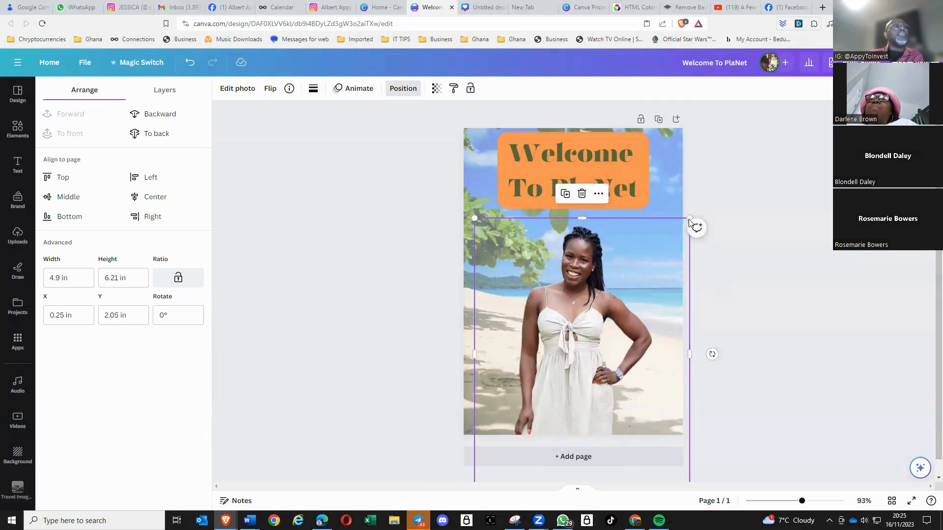
{"action": "left_click_drag", "start_coordinate": [688, 218], "coordinate": [702, 203]}
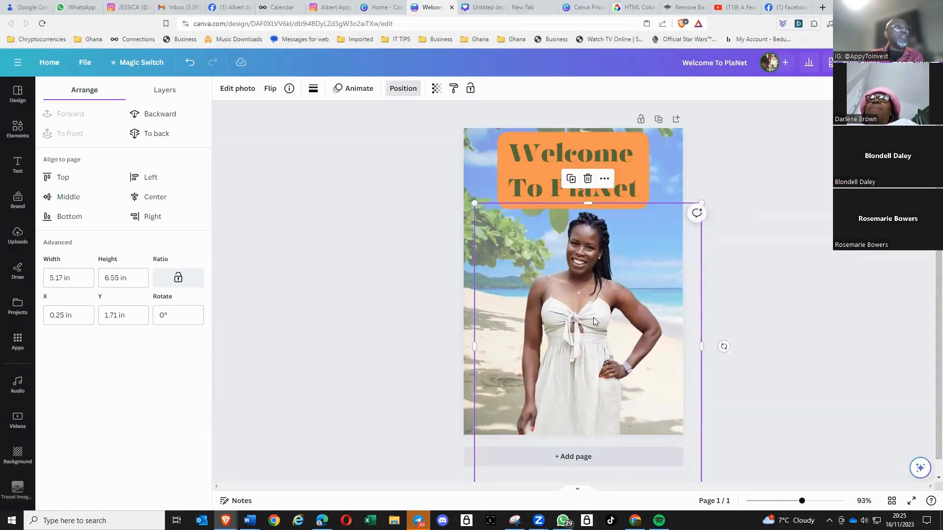
{"action": "left_click_drag", "start_coordinate": [594, 317], "coordinate": [622, 279]}
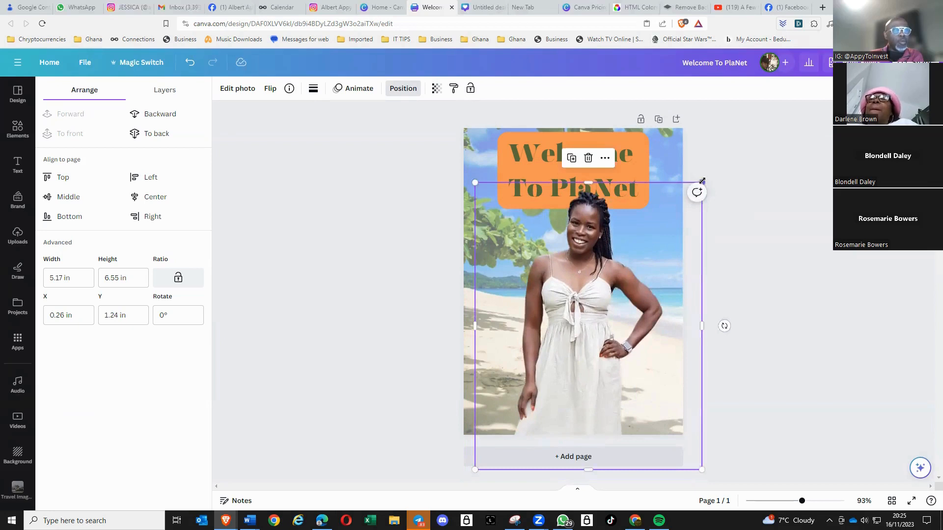
{"action": "left_click_drag", "start_coordinate": [702, 182], "coordinate": [622, 285]}
{"action": "left_click_drag", "start_coordinate": [552, 358], "coordinate": [613, 336]}
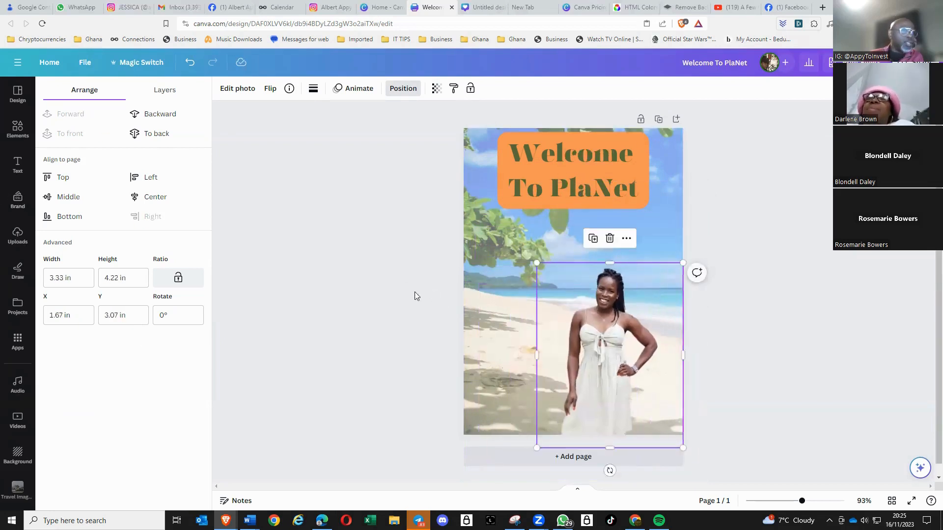
Step: Search the elements library for "circle frame"
{"action": "left_click", "coordinate": [16, 132]}
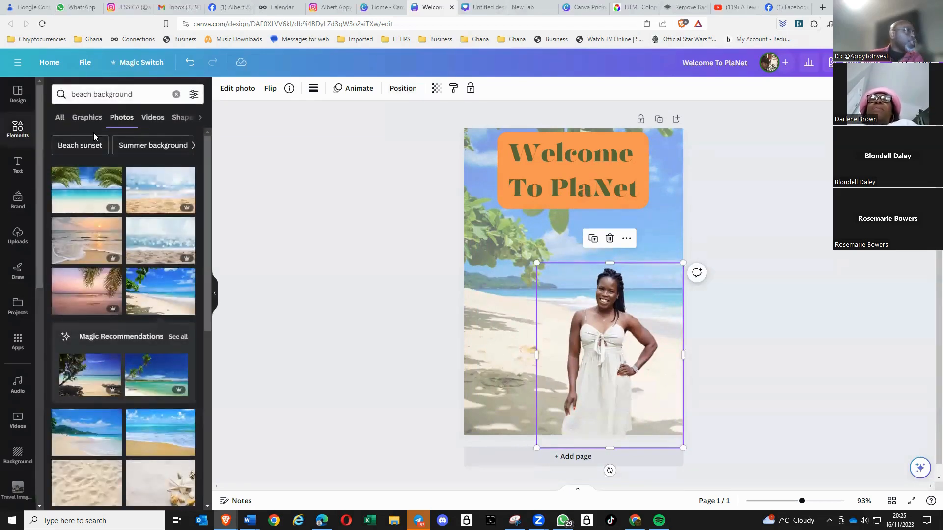
{"action": "left_click", "coordinate": [86, 120]}
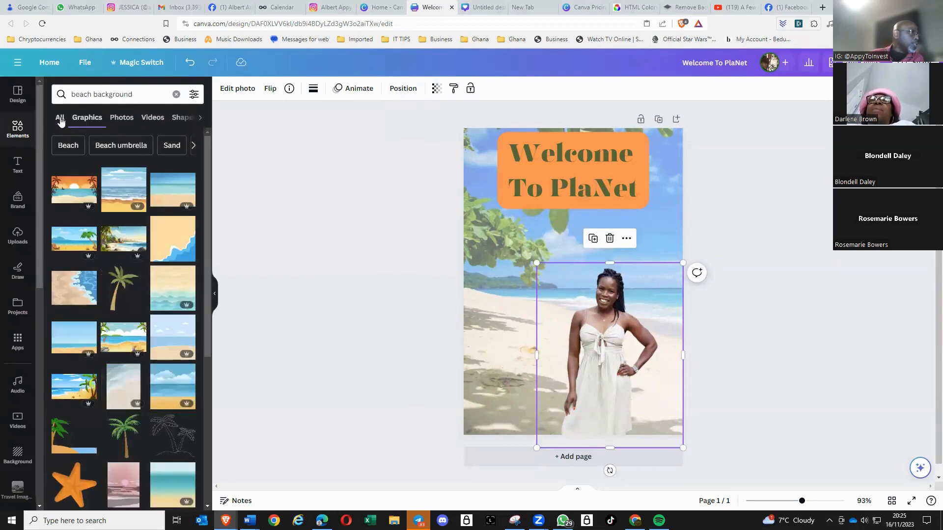
{"action": "left_click", "coordinate": [103, 94]}
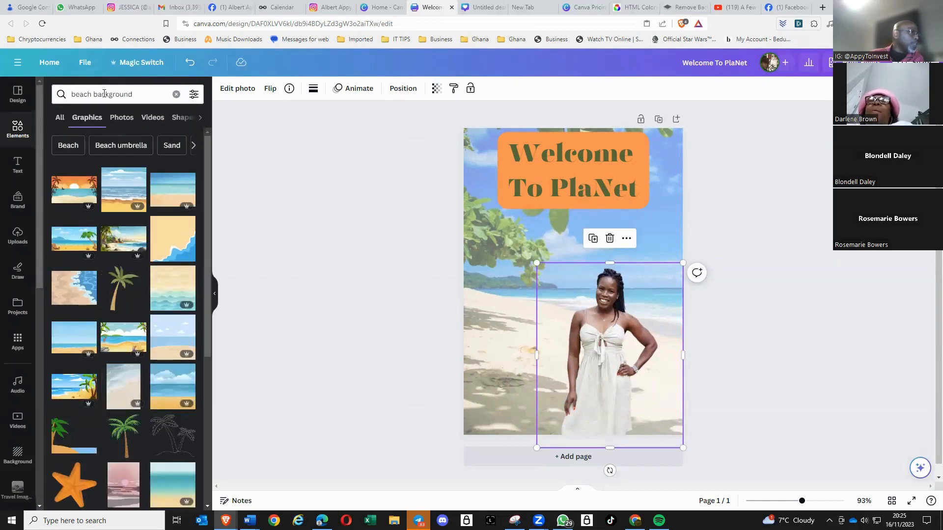
{"action": "type", "text": "circle"}
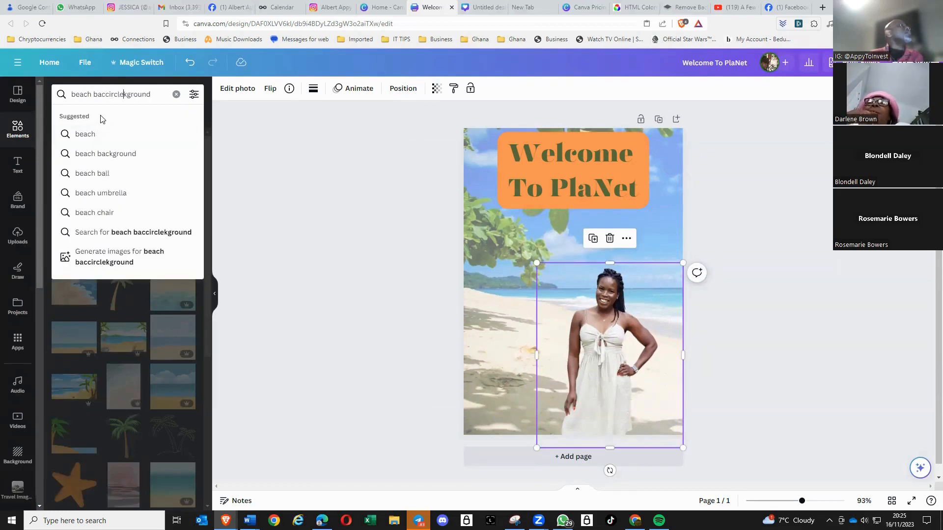
{"action": "left_click", "coordinate": [176, 94]}
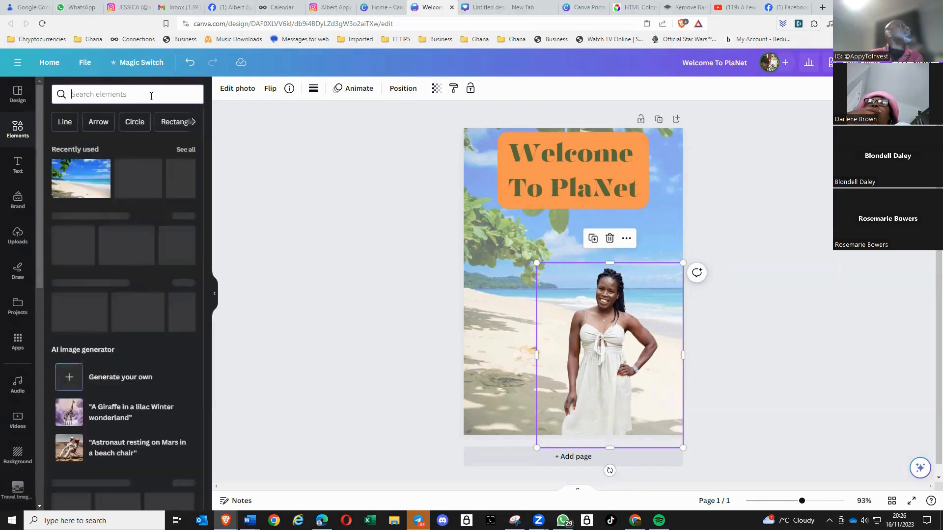
{"action": "type", "text": "circ"}
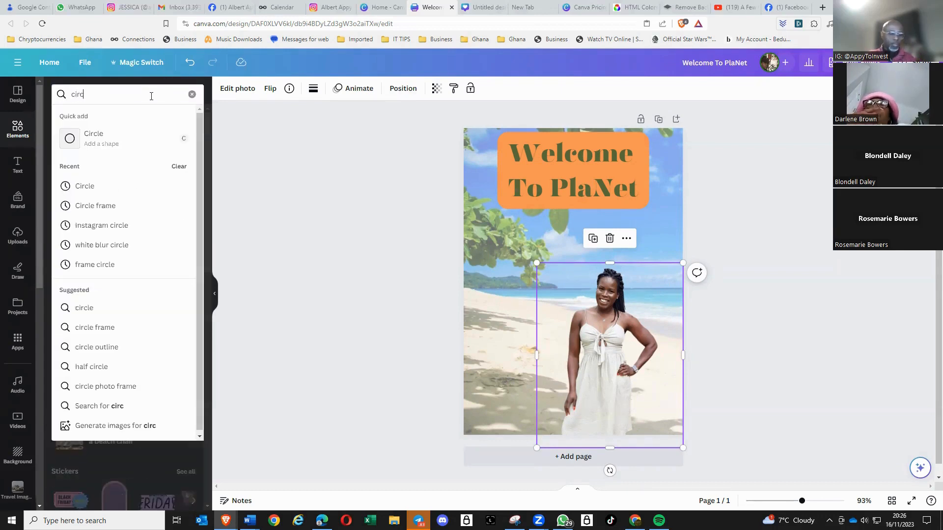
{"action": "type", "text": "le frame"}
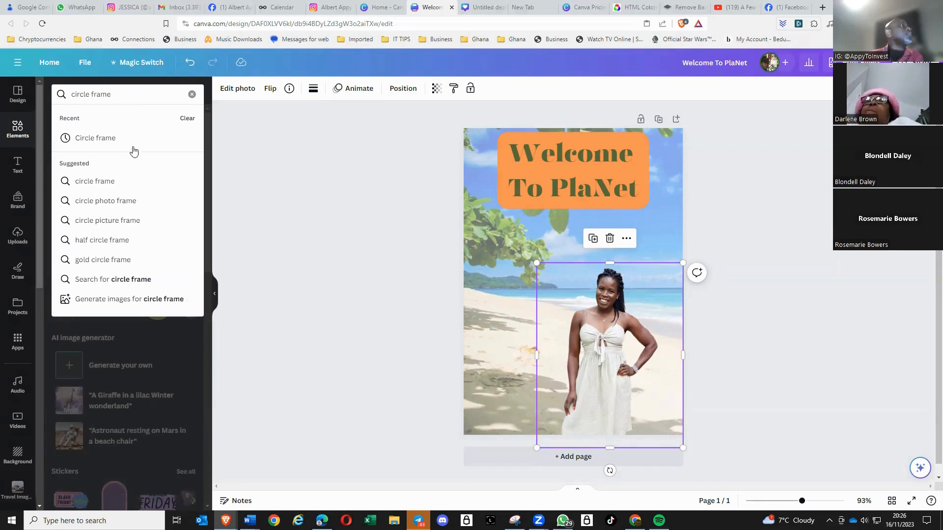
{"action": "left_click", "coordinate": [99, 139]}
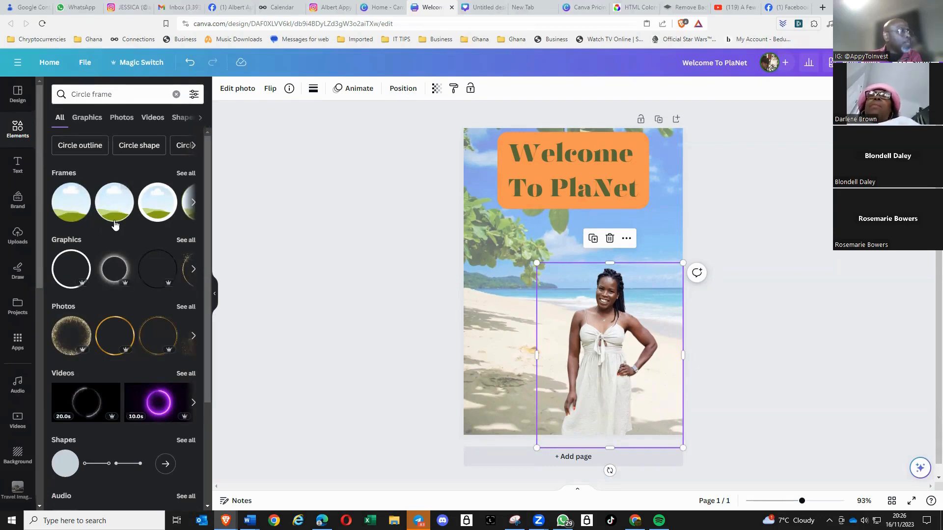
Step: Add the plain circle frame to the page, shrink it slightly and place it below the heading, near the page's left edge
{"action": "left_click", "coordinate": [70, 210]}
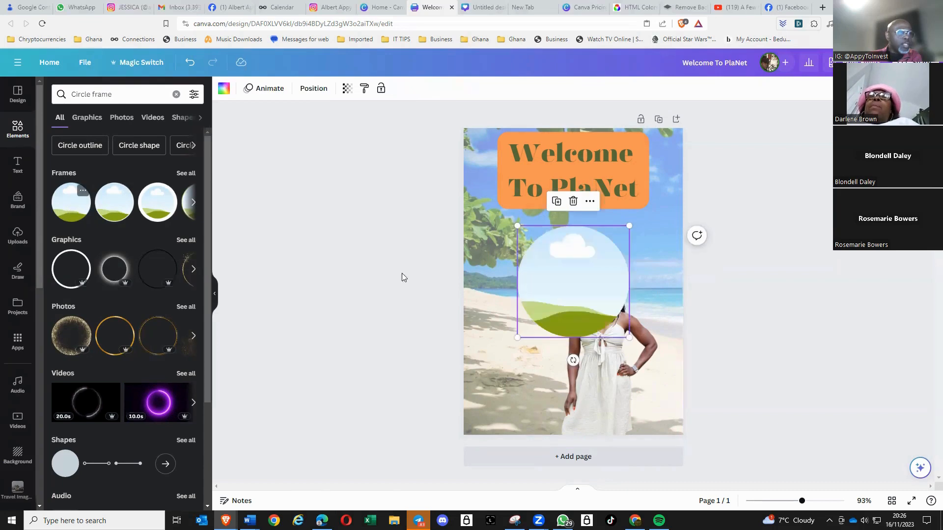
{"action": "left_click_drag", "start_coordinate": [628, 337], "coordinate": [616, 322]}
{"action": "left_click_drag", "start_coordinate": [553, 273], "coordinate": [510, 270]}
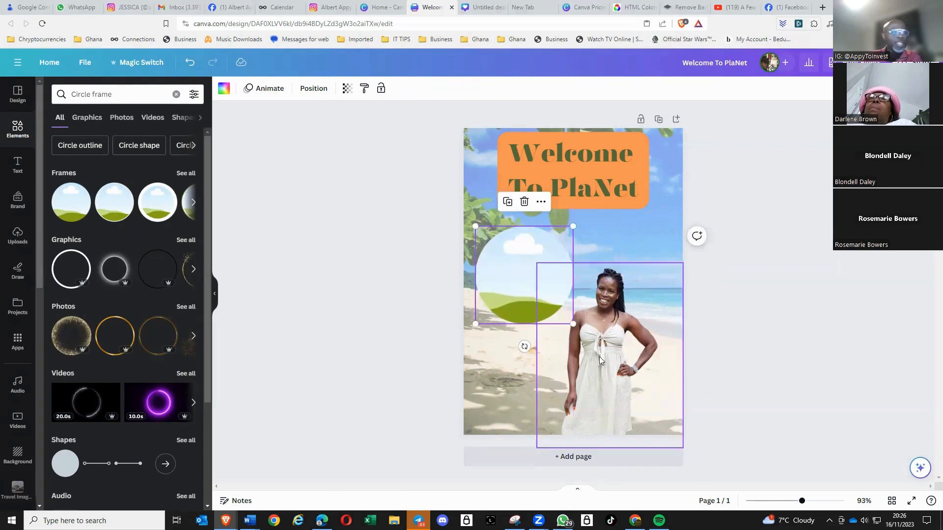
Step: Crop the woman's cutout from below to just under her hips and drop it into the circle frame
{"action": "left_click", "coordinate": [611, 392]}
{"action": "left_click_drag", "start_coordinate": [611, 448], "coordinate": [604, 397]}
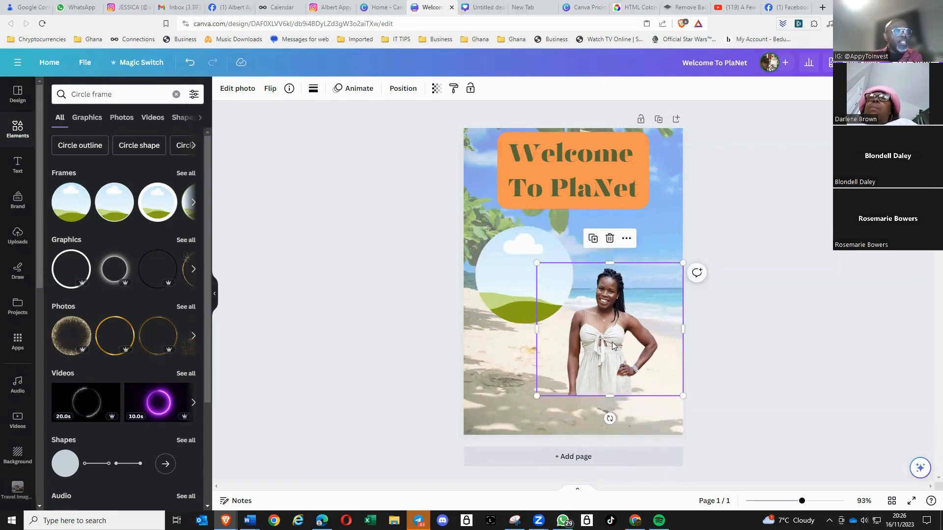
{"action": "left_click_drag", "start_coordinate": [612, 344], "coordinate": [558, 361]}
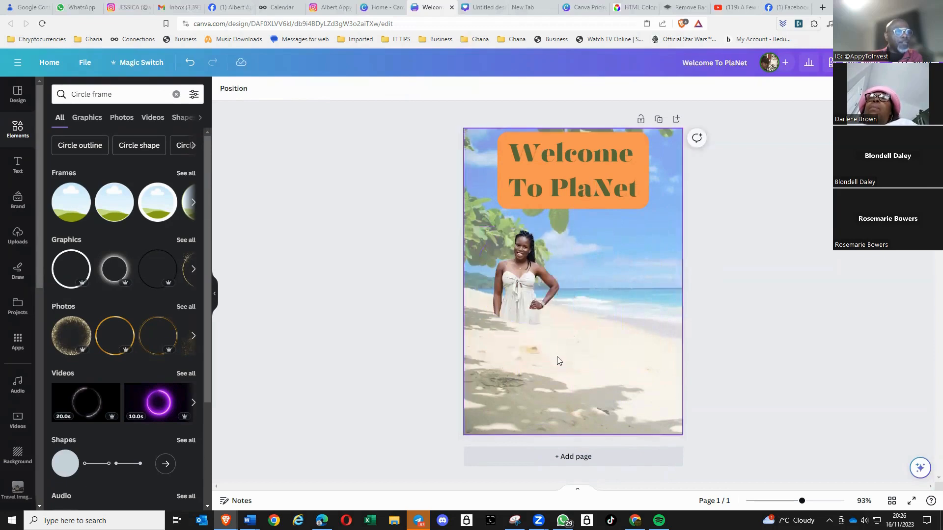
Step: Move the filled circle frame down toward the center of the beach and shrink it slightly
{"action": "left_click", "coordinate": [515, 279]}
{"action": "left_click_drag", "start_coordinate": [508, 270], "coordinate": [579, 309]}
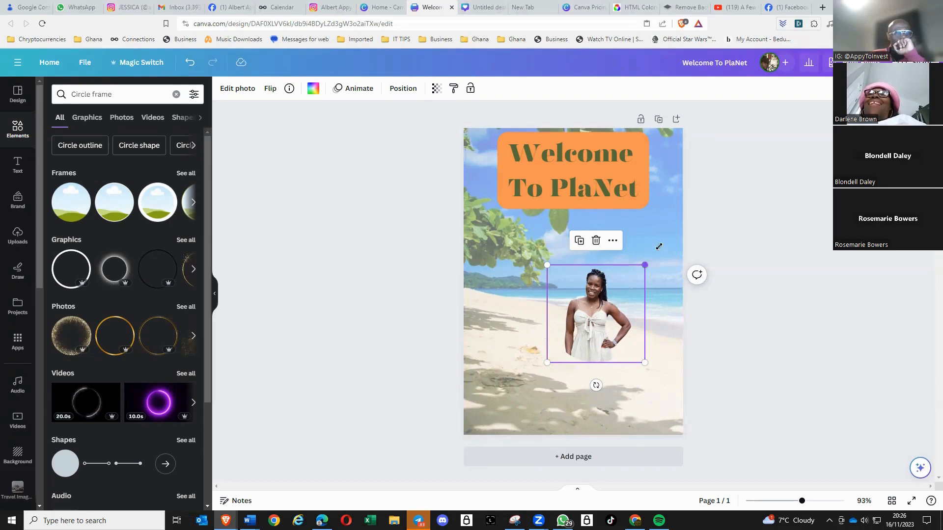
{"action": "left_click_drag", "start_coordinate": [659, 247], "coordinate": [639, 271]}
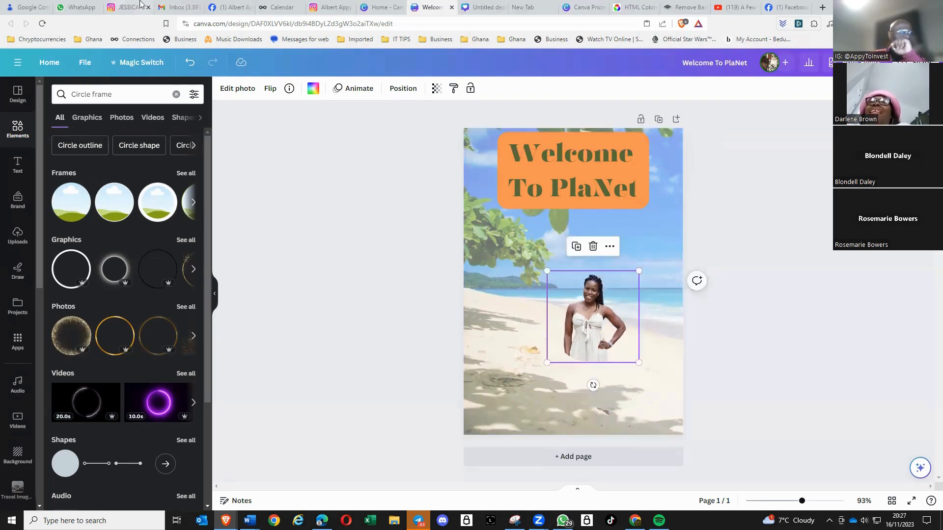
Step: Undo the filled frame's resize and move, and the placement of the cutout inside it
{"action": "left_click", "coordinate": [189, 63]}
{"action": "left_click", "coordinate": [189, 62]}
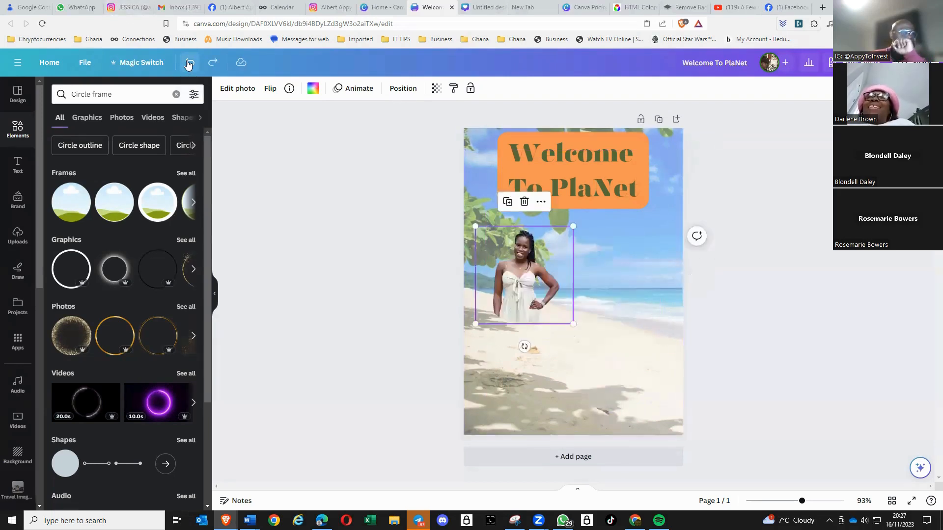
{"action": "left_click", "coordinate": [189, 63]}
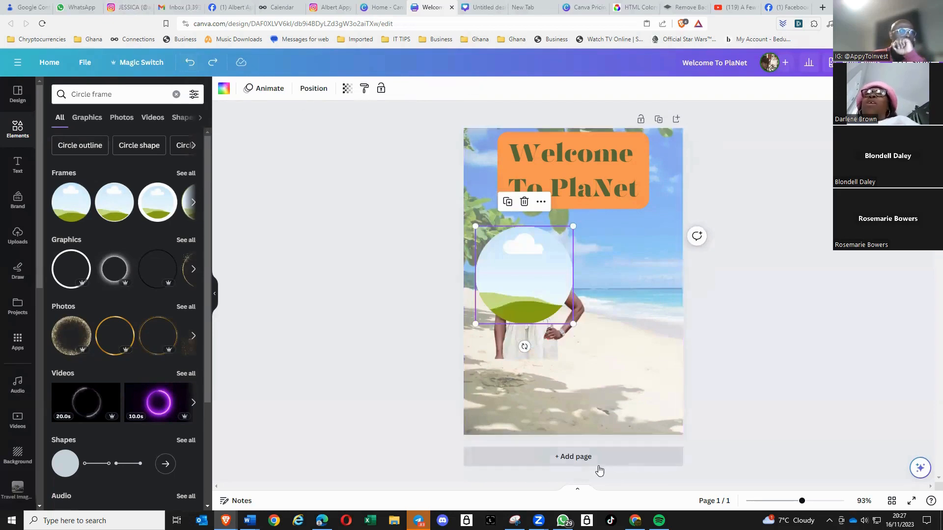
Step: Add a blank second page and move the woman's cutout onto it, toward the lower right
{"action": "left_click", "coordinate": [587, 456]}
{"action": "scroll", "coordinate": [779, 253], "scroll_direction": "up", "scroll_amount": 6}
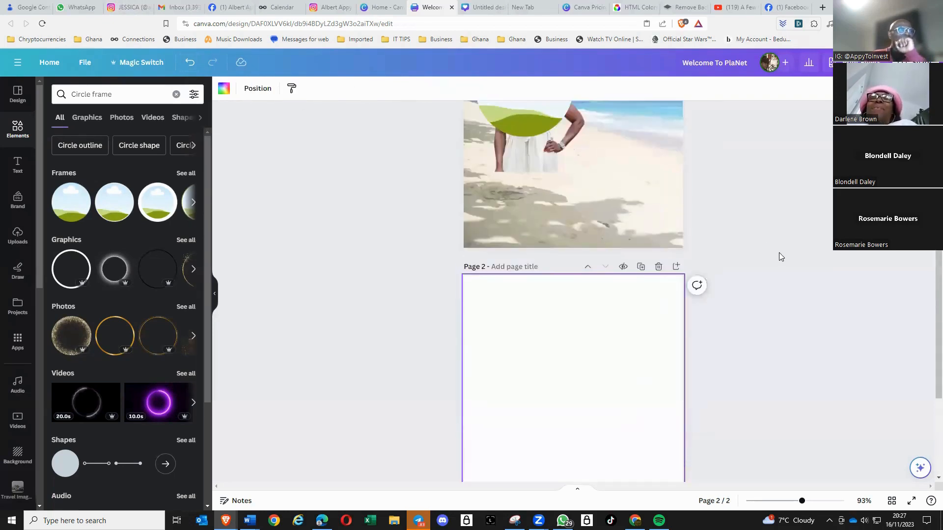
{"action": "left_click_drag", "start_coordinate": [529, 295], "coordinate": [573, 480]}
{"action": "scroll", "coordinate": [746, 361], "scroll_direction": "down", "scroll_amount": 3}
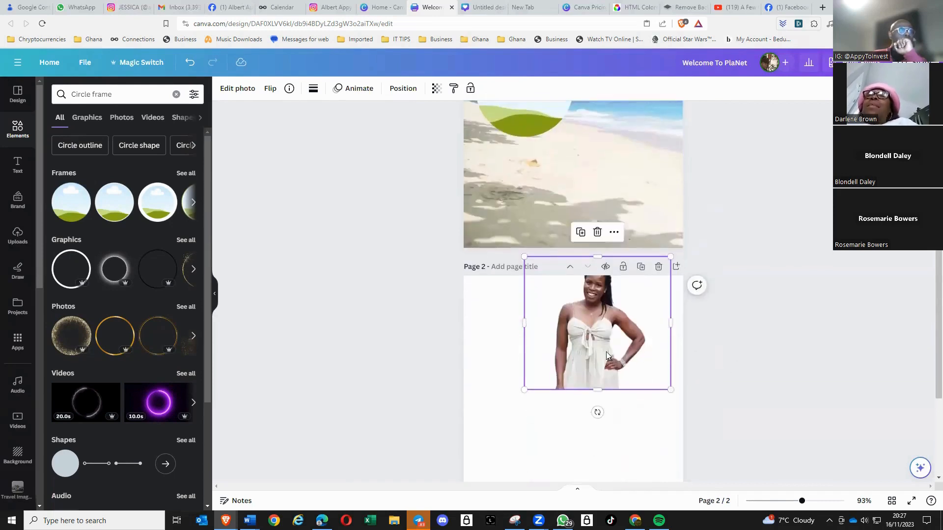
{"action": "left_click_drag", "start_coordinate": [604, 351], "coordinate": [589, 429]}
{"action": "scroll", "coordinate": [733, 341], "scroll_direction": "down", "scroll_amount": 1}
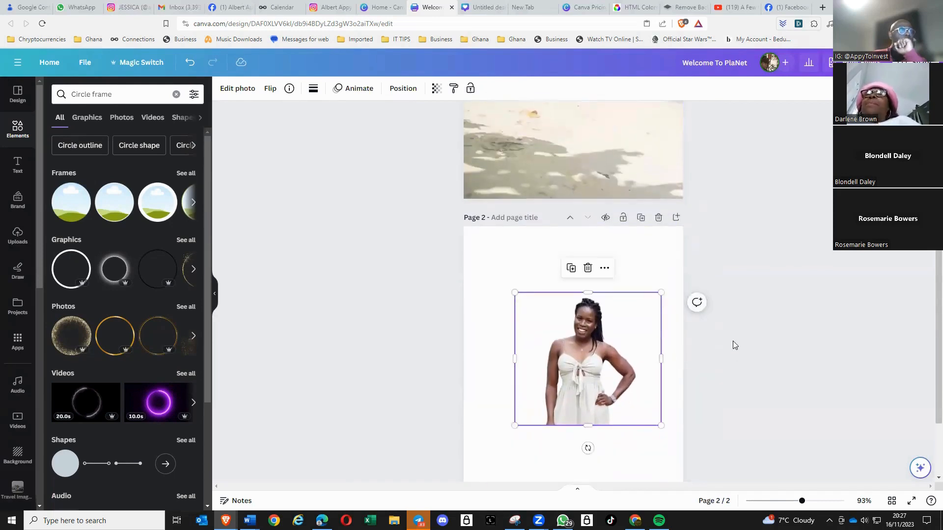
{"action": "left_click_drag", "start_coordinate": [604, 371], "coordinate": [623, 425]}
Step: Move the empty circle frame from the first page to the upper left of page 2, above the cutout
{"action": "scroll", "coordinate": [752, 375], "scroll_direction": "up", "scroll_amount": 3}
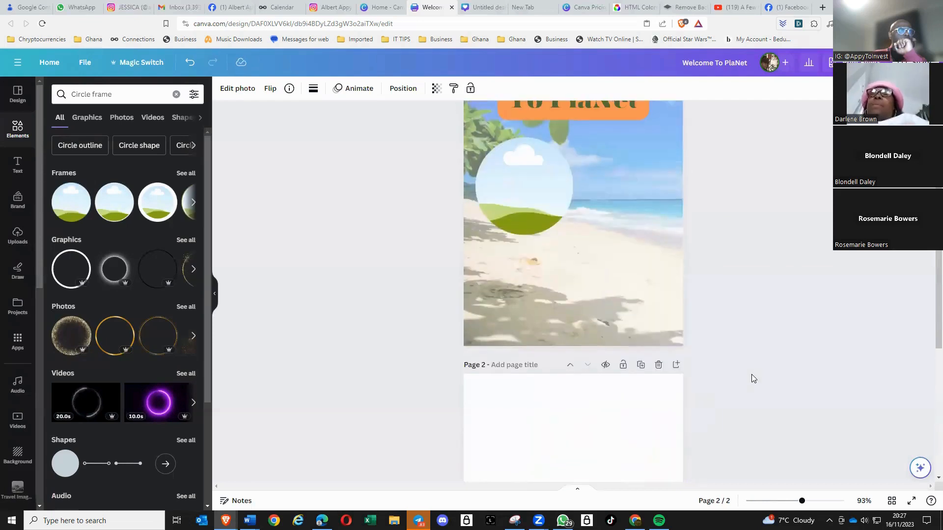
{"action": "left_click_drag", "start_coordinate": [514, 170], "coordinate": [511, 425]}
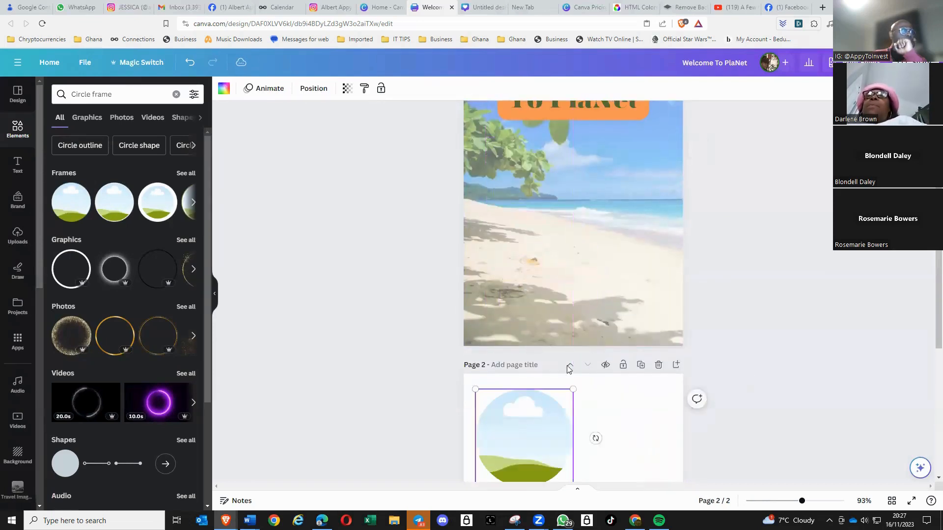
{"action": "scroll", "coordinate": [720, 321], "scroll_direction": "down", "scroll_amount": 3}
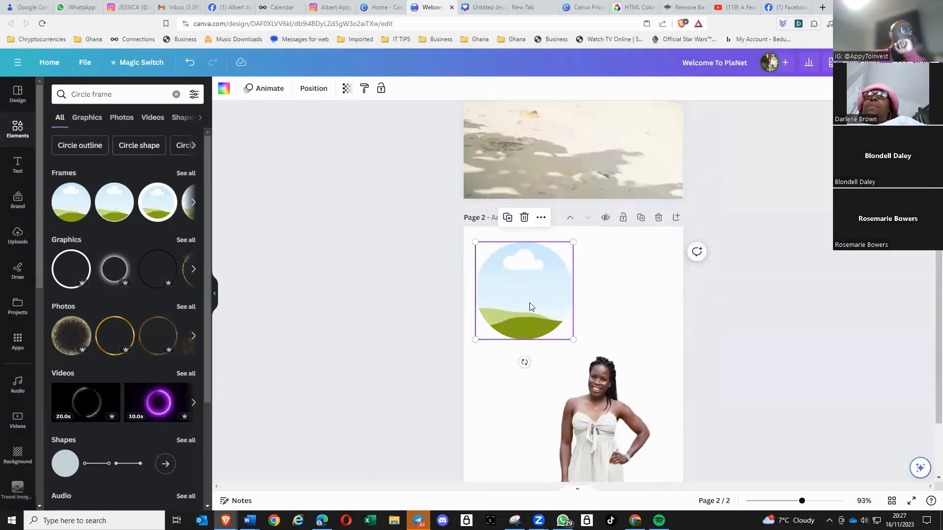
Step: Try the dark blue brand color on the circle frame and change it to the Travel To Retire palette's orange
{"action": "left_click", "coordinate": [224, 90]}
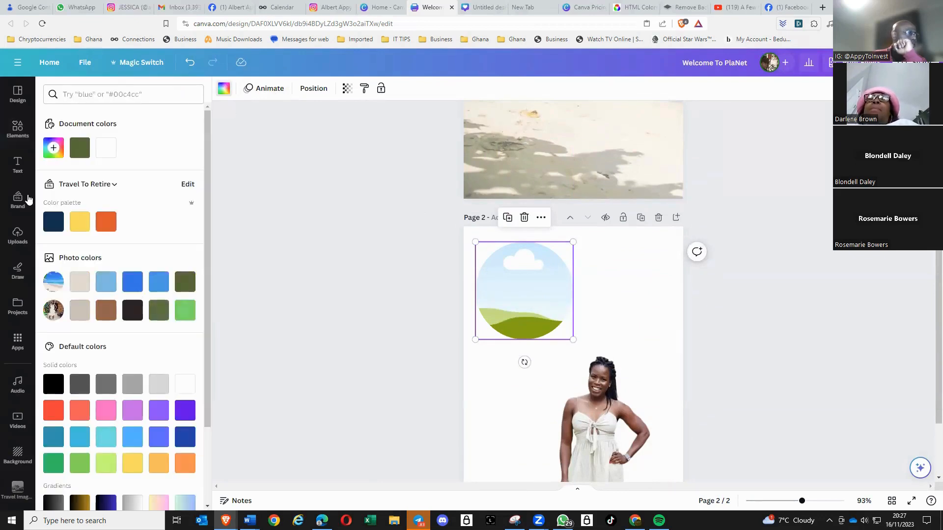
{"action": "left_click", "coordinate": [55, 224]}
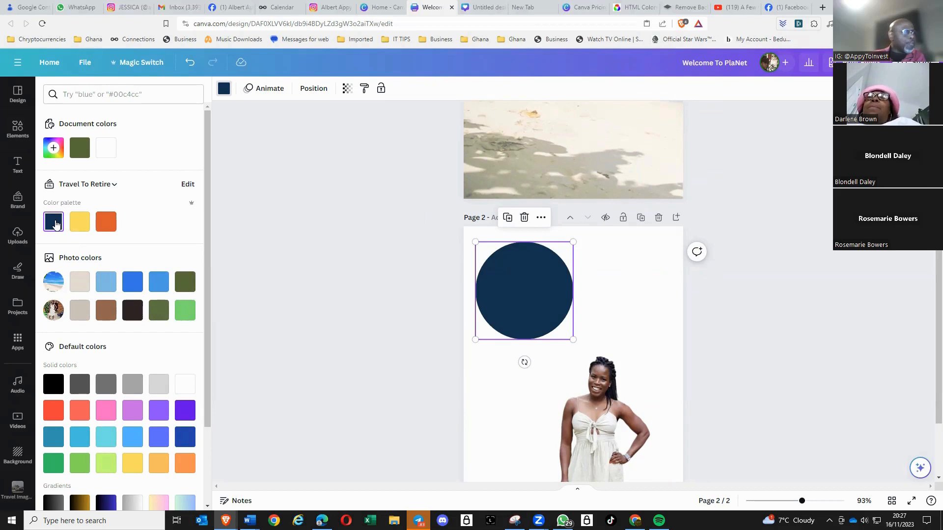
{"action": "left_click", "coordinate": [106, 225]}
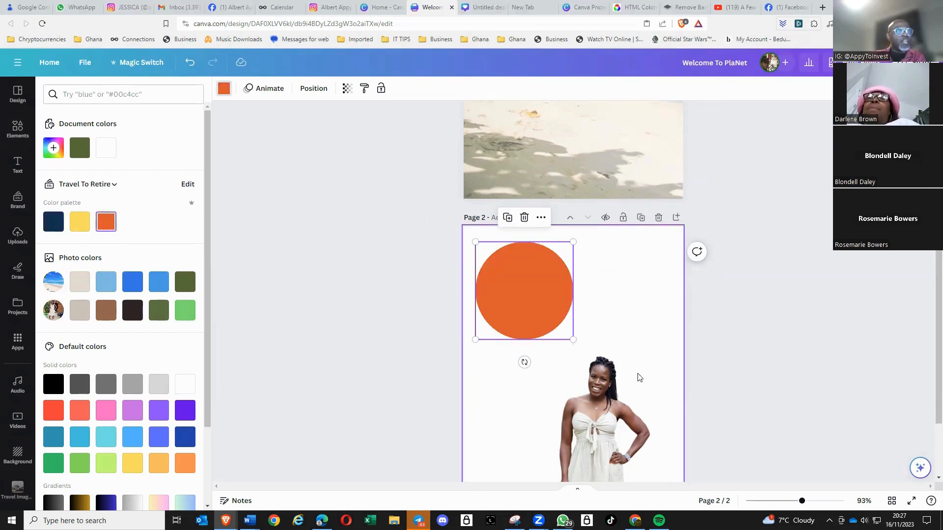
Step: Drop the woman's cutout into the circle frame on page 2 and move the filled frame onto page 1 below the heading
{"action": "left_click_drag", "start_coordinate": [600, 450], "coordinate": [557, 184]}
{"action": "scroll", "coordinate": [551, 362], "scroll_direction": "up", "scroll_amount": 1}
{"action": "scroll", "coordinate": [588, 291], "scroll_direction": "up", "scroll_amount": 3}
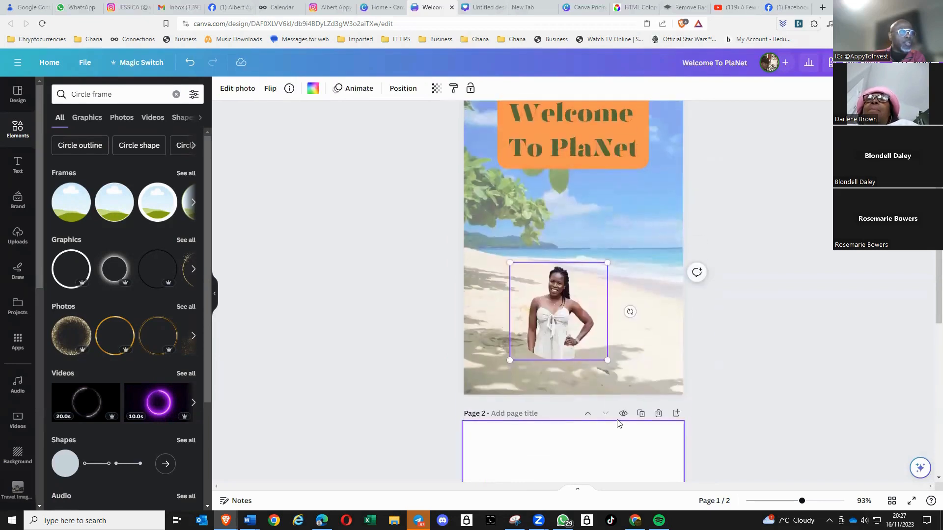
{"action": "left_click_drag", "start_coordinate": [559, 336], "coordinate": [545, 294]}
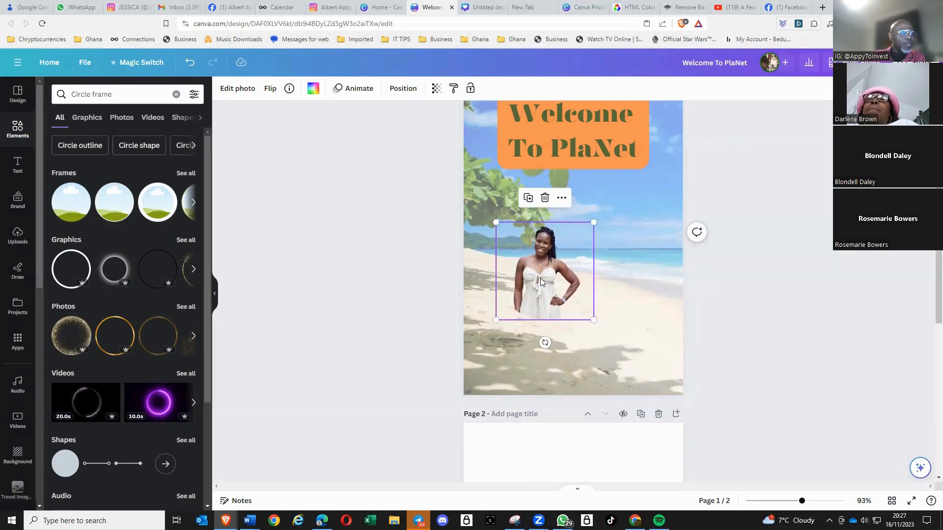
Step: Try to reposition the woman's photo inside the circle frame, shifting it up so her skirt and legs fill the frame
{"action": "double_click", "coordinate": [548, 288]}
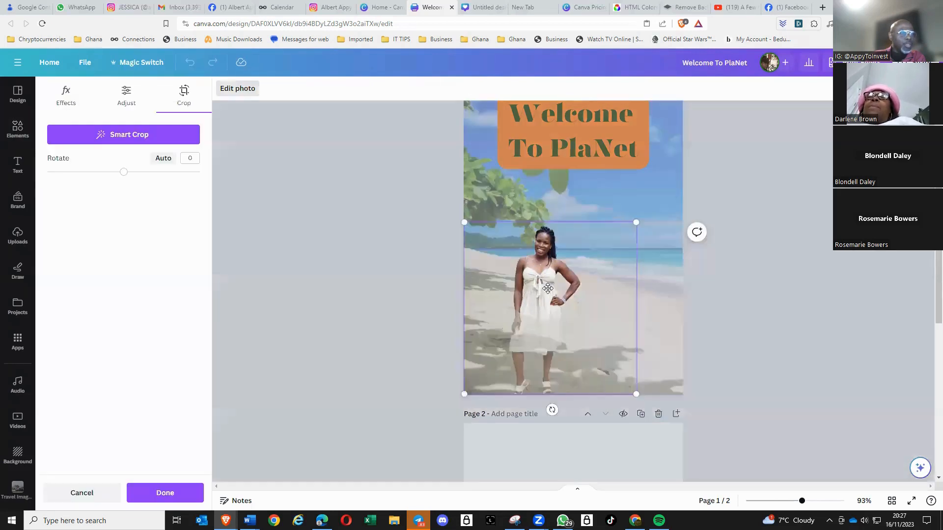
{"action": "left_click_drag", "start_coordinate": [546, 301], "coordinate": [562, 326]}
{"action": "scroll", "coordinate": [582, 348], "scroll_direction": "down", "scroll_amount": 3}
{"action": "scroll", "coordinate": [560, 333], "scroll_direction": "up", "scroll_amount": 3}
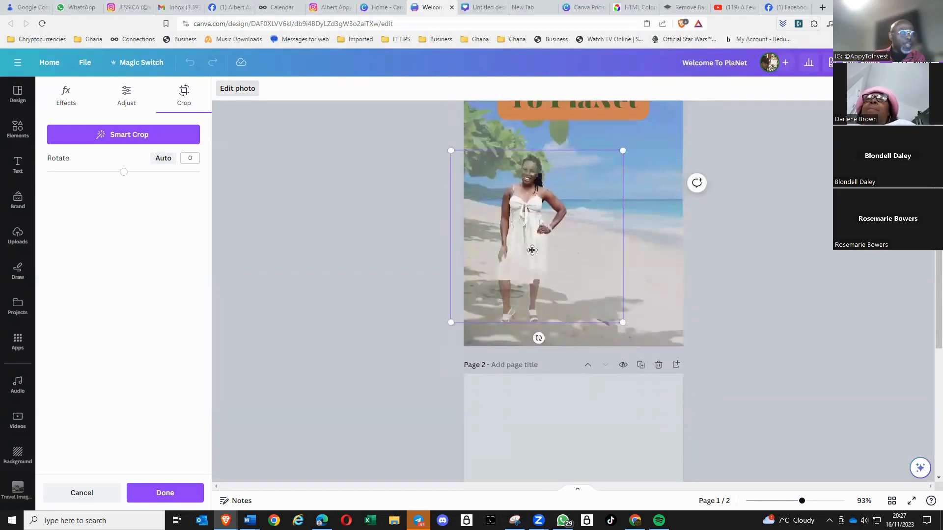
{"action": "left_click_drag", "start_coordinate": [525, 244], "coordinate": [550, 268]}
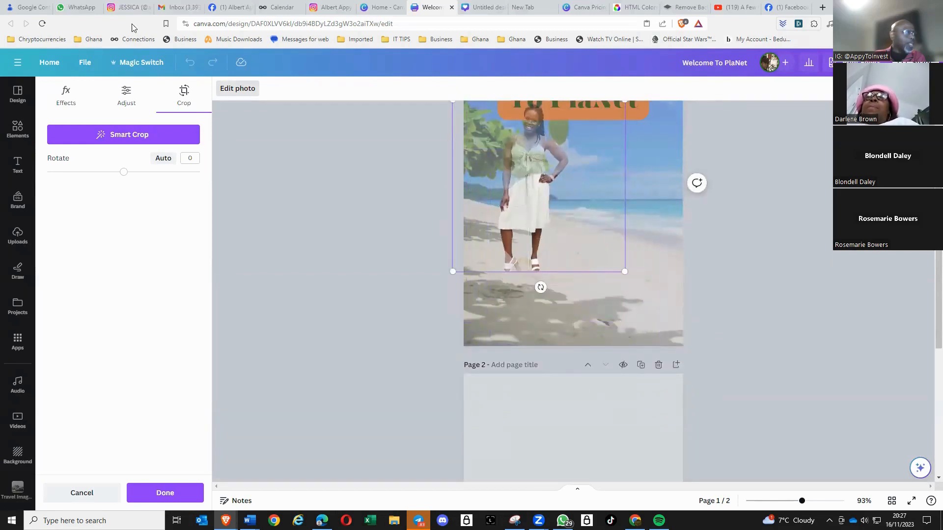
{"action": "scroll", "coordinate": [596, 332], "scroll_direction": "up", "scroll_amount": 3}
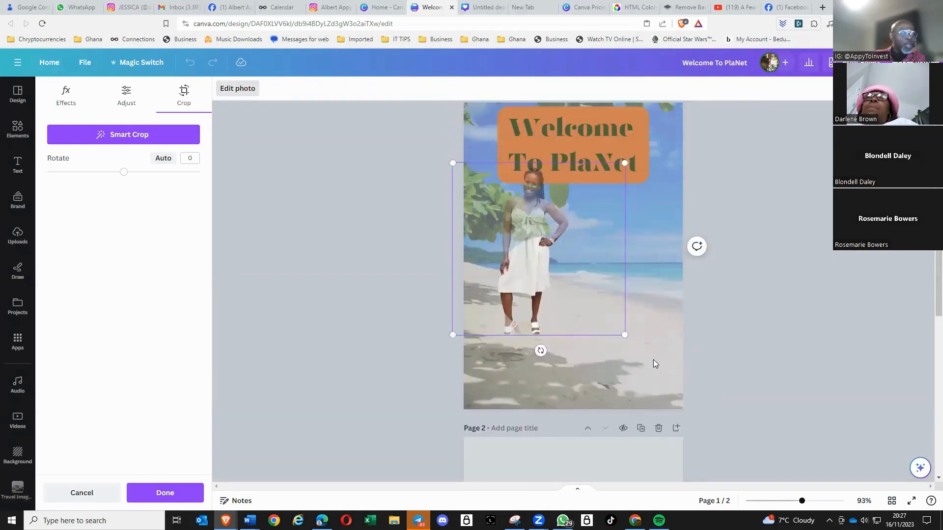
{"action": "left_click", "coordinate": [637, 345]}
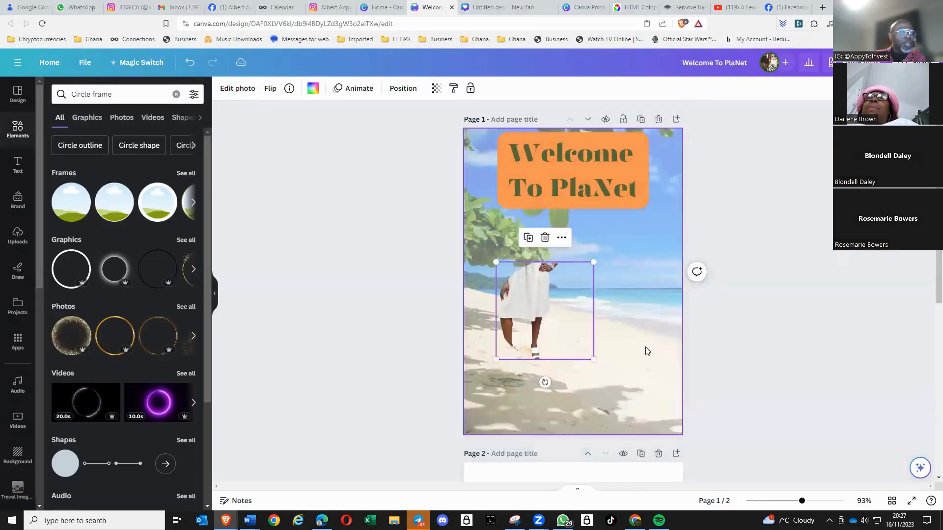
{"action": "left_click_drag", "start_coordinate": [513, 300], "coordinate": [536, 311]}
Step: Undo the photo repositioning and the filled frame's moves so that it sits on page 2 again
{"action": "left_click", "coordinate": [185, 62]}
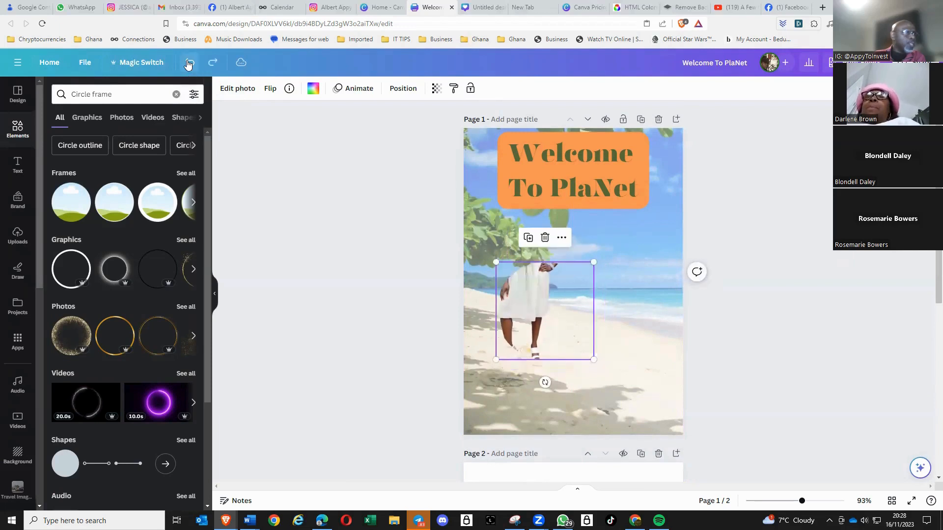
{"action": "left_click", "coordinate": [188, 64]}
{"action": "left_click", "coordinate": [189, 62]}
{"action": "left_click", "coordinate": [188, 63]}
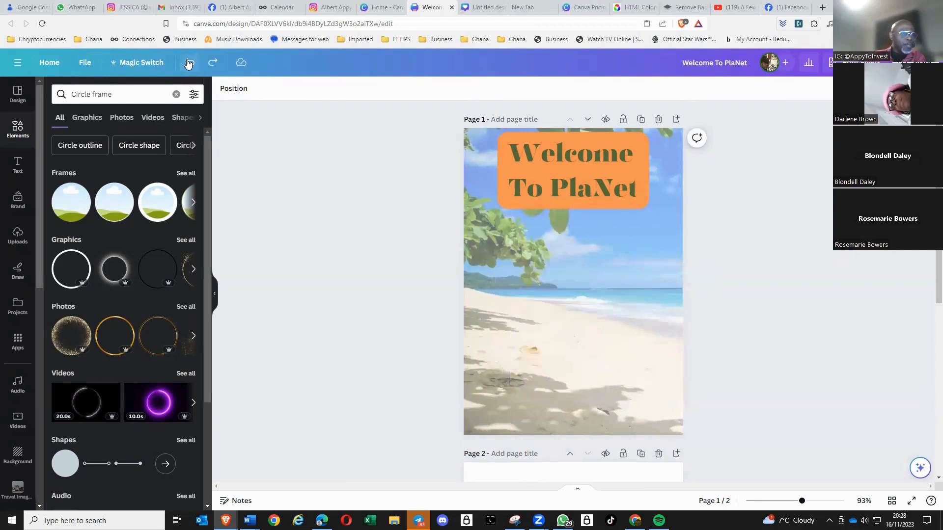
{"action": "scroll", "coordinate": [775, 317], "scroll_direction": "down", "scroll_amount": 2}
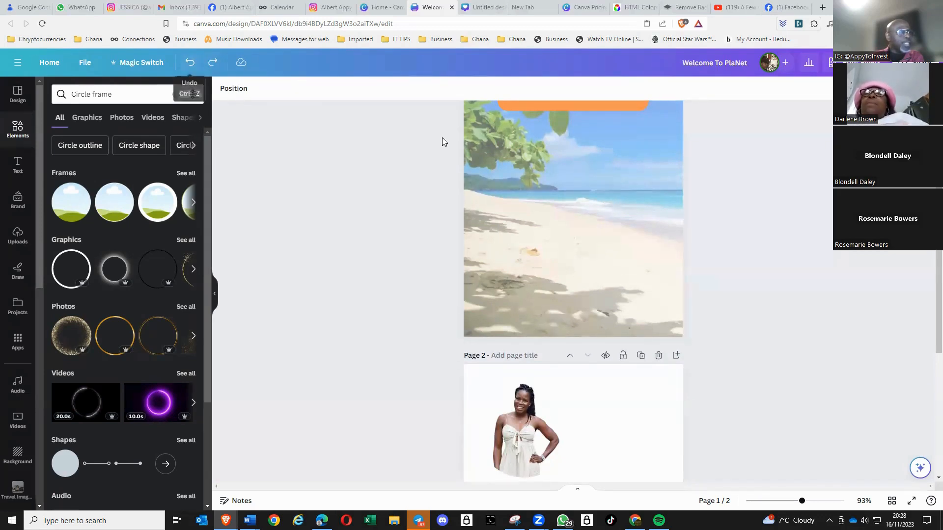
Step: Shift the woman's photo rightward inside the circle frame on page 2 so that she sits nearer the frame's center
{"action": "scroll", "coordinate": [785, 283], "scroll_direction": "down", "scroll_amount": 3}
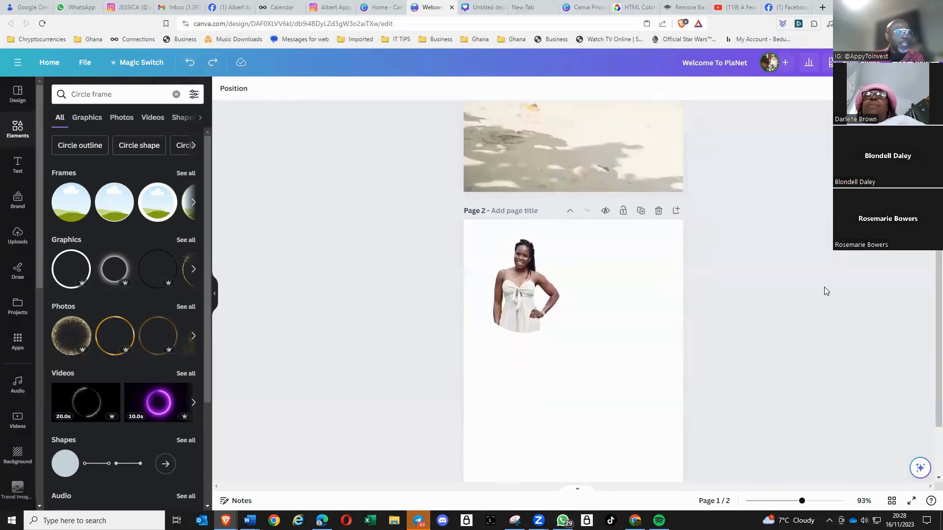
{"action": "double_click", "coordinate": [528, 296]}
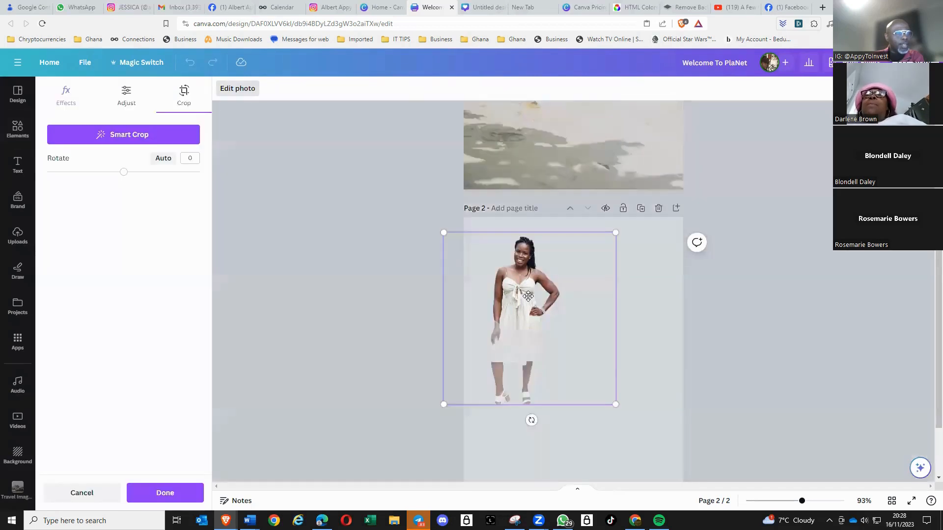
{"action": "left_click_drag", "start_coordinate": [530, 296], "coordinate": [560, 332]}
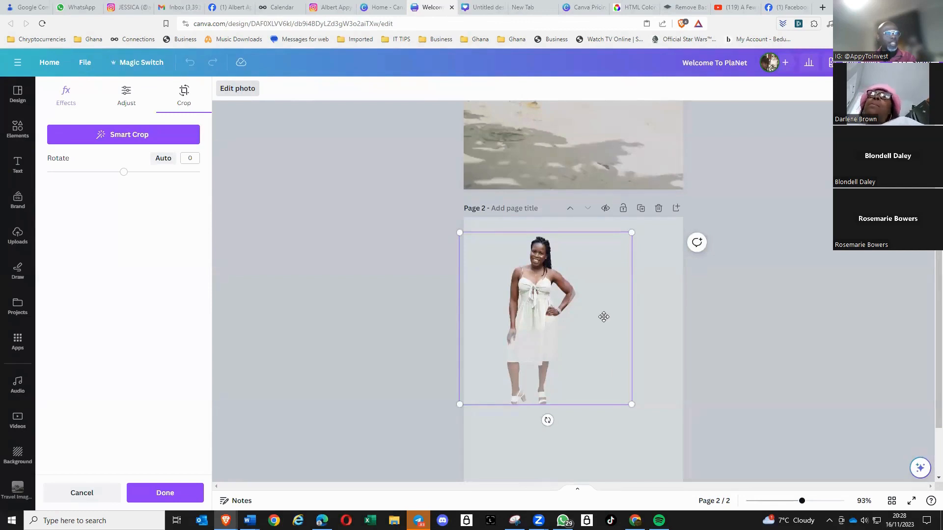
{"action": "scroll", "coordinate": [604, 316], "scroll_direction": "up", "scroll_amount": 4}
{"action": "scroll", "coordinate": [604, 315], "scroll_direction": "down", "scroll_amount": 3}
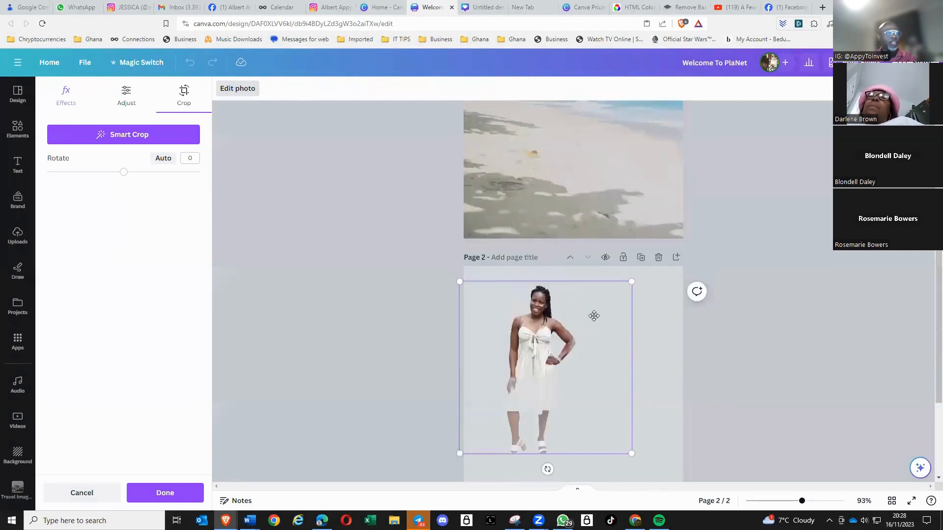
Step: Duplicate the filled circle frame into the lower right area of page 2 and remove the photo from the original frame
{"action": "right_click", "coordinate": [600, 373]}
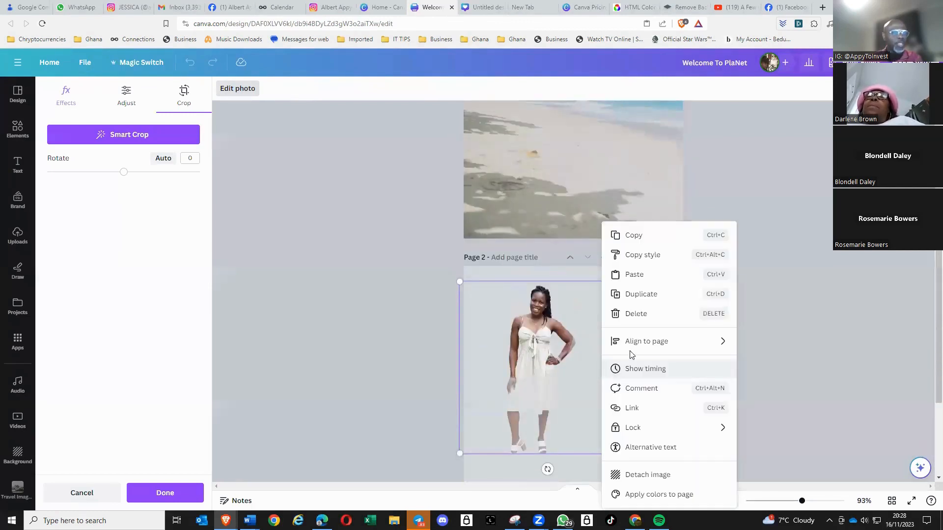
{"action": "left_click", "coordinate": [632, 234]}
{"action": "scroll", "coordinate": [606, 409], "scroll_direction": "down", "scroll_amount": 3}
{"action": "left_click", "coordinate": [578, 374]}
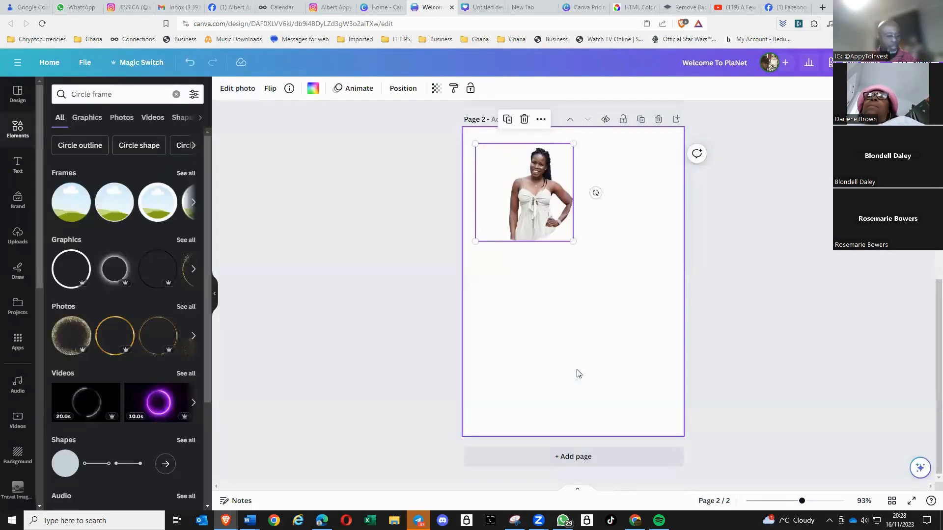
{"action": "key", "text": "ctrl+v"}
{"action": "left_click_drag", "start_coordinate": [533, 198], "coordinate": [598, 377]}
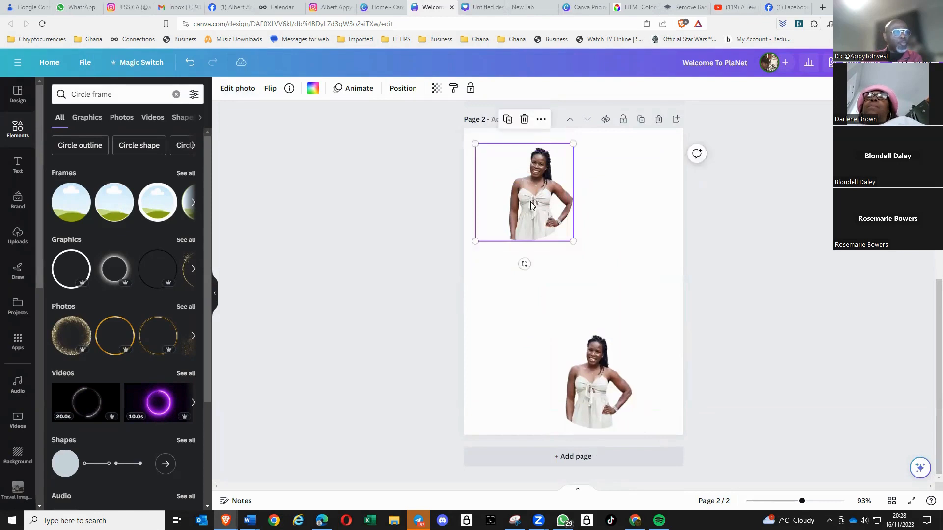
{"action": "double_click", "coordinate": [530, 201]}
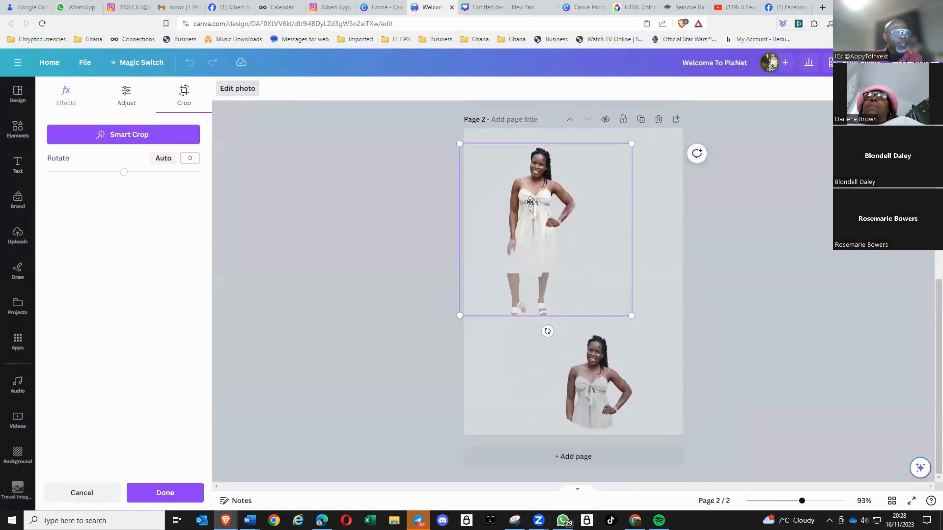
{"action": "left_click", "coordinate": [592, 229]}
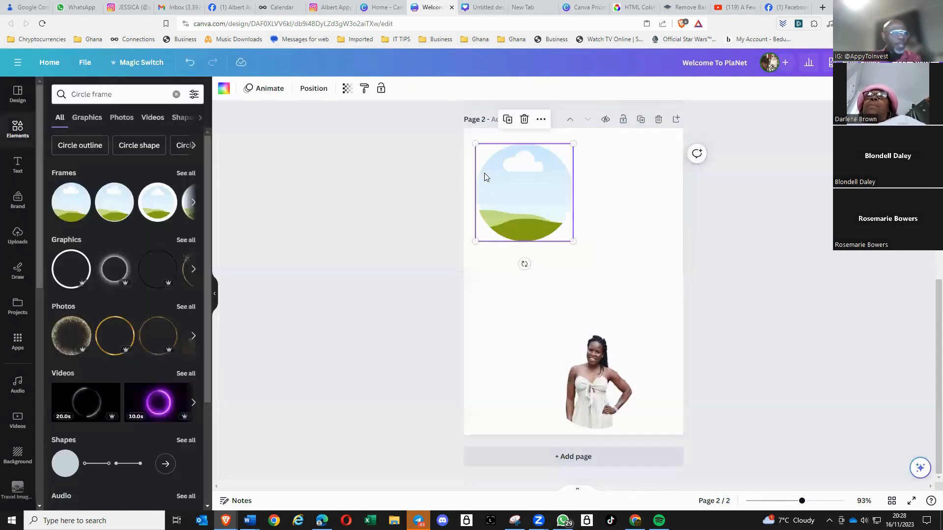
Step: Move the empty circle frame onto page 1 below the heading and color it with the Travel To Retire palette's orange
{"action": "left_click_drag", "start_coordinate": [523, 193], "coordinate": [553, 153]}
{"action": "scroll", "coordinate": [542, 213], "scroll_direction": "up", "scroll_amount": 3}
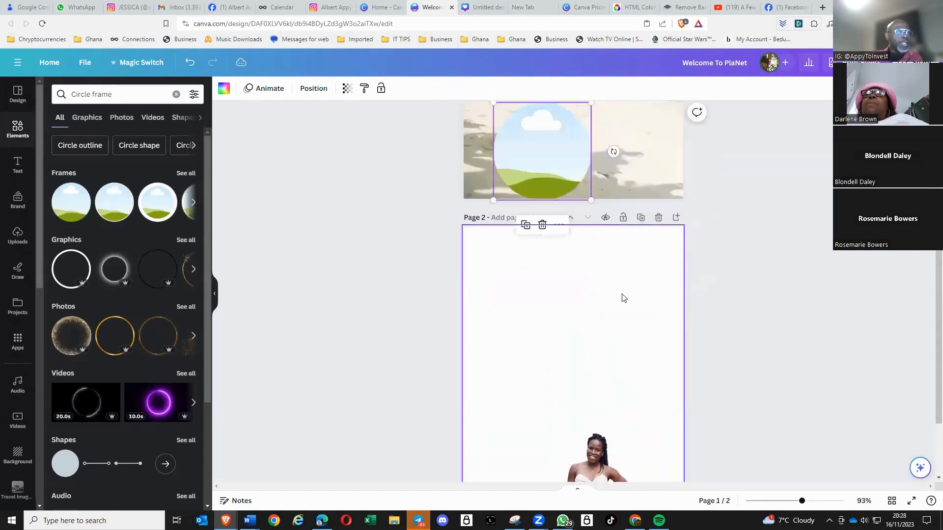
{"action": "scroll", "coordinate": [552, 237], "scroll_direction": "up", "scroll_amount": 2}
{"action": "left_click_drag", "start_coordinate": [563, 218], "coordinate": [589, 195]}
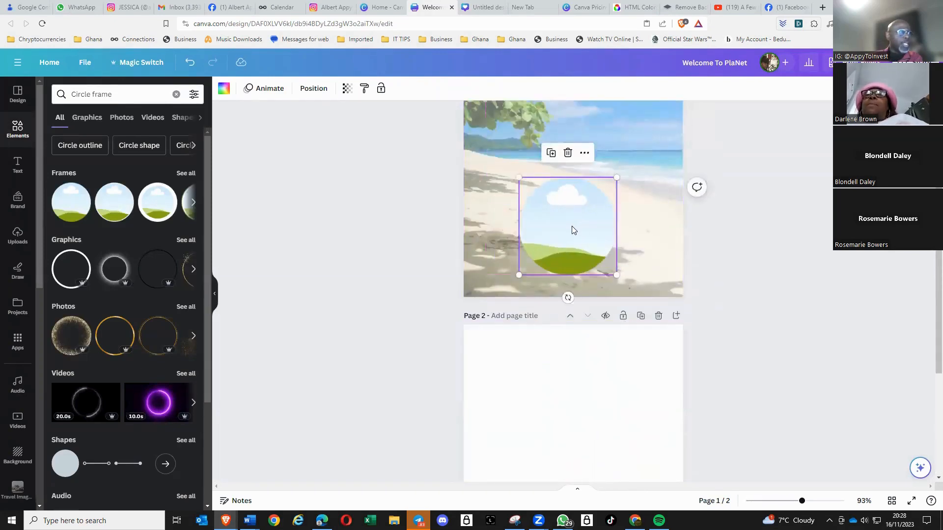
{"action": "left_click", "coordinate": [221, 90]}
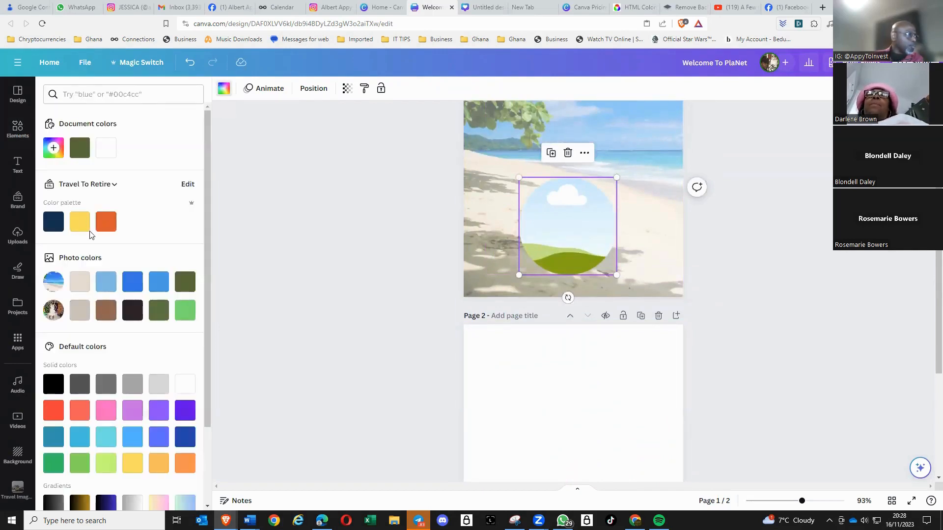
{"action": "left_click", "coordinate": [106, 223]}
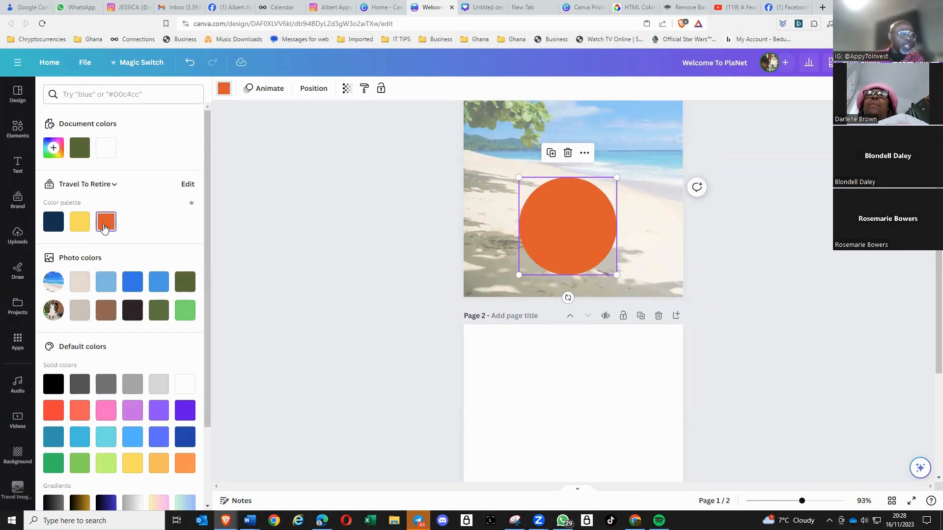
Step: Move the woman's filled frame from page 2 onto page 1, aligned exactly over the orange circle
{"action": "scroll", "coordinate": [572, 400], "scroll_direction": "down", "scroll_amount": 2}
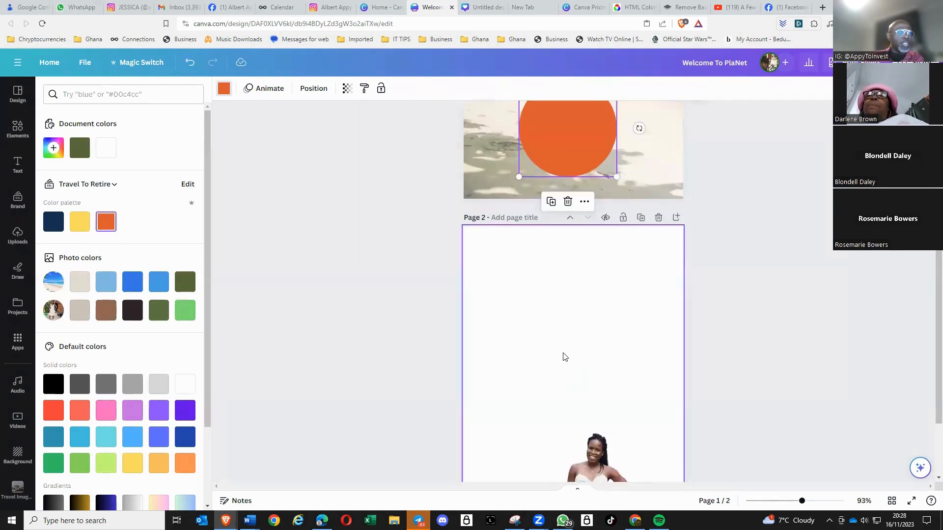
{"action": "scroll", "coordinate": [580, 363], "scroll_direction": "up", "scroll_amount": 2}
{"action": "scroll", "coordinate": [588, 380], "scroll_direction": "down", "scroll_amount": 2}
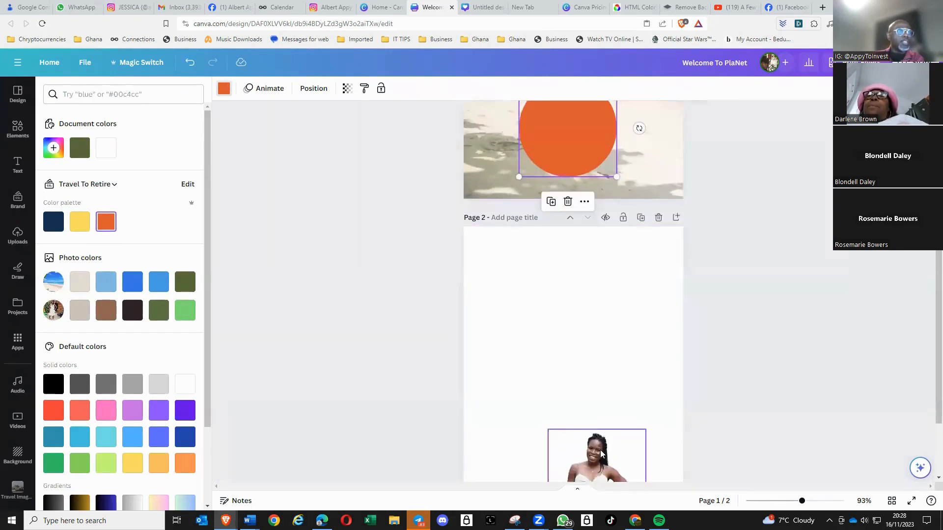
{"action": "left_click", "coordinate": [600, 435]}
{"action": "left_click_drag", "start_coordinate": [599, 435], "coordinate": [566, 122]}
{"action": "scroll", "coordinate": [627, 244], "scroll_direction": "up", "scroll_amount": 2}
{"action": "mouse_move", "coordinate": [549, 237]}
{"action": "left_mouse_down"}
{"action": "mouse_move", "coordinate": [565, 207]}
{"action": "mouse_move", "coordinate": [560, 232]}
{"action": "left_mouse_up"}
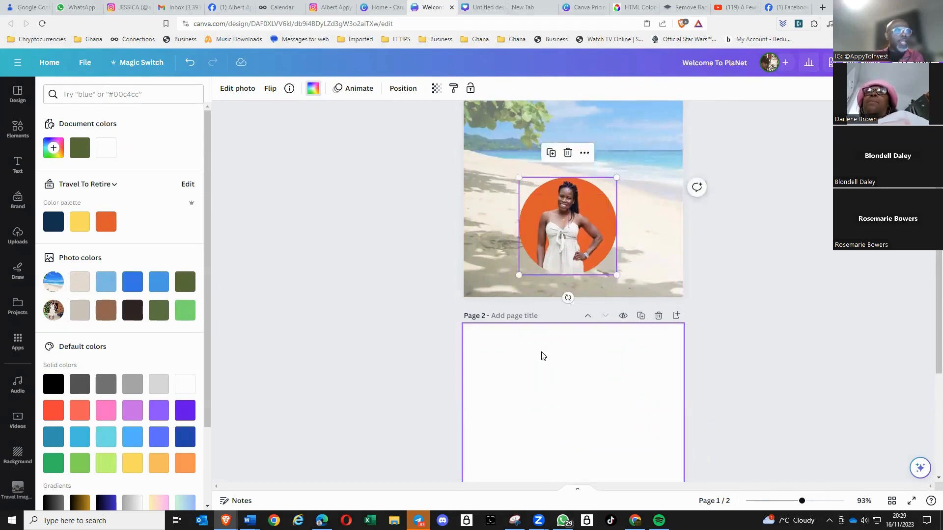
{"action": "left_click", "coordinate": [582, 434]}
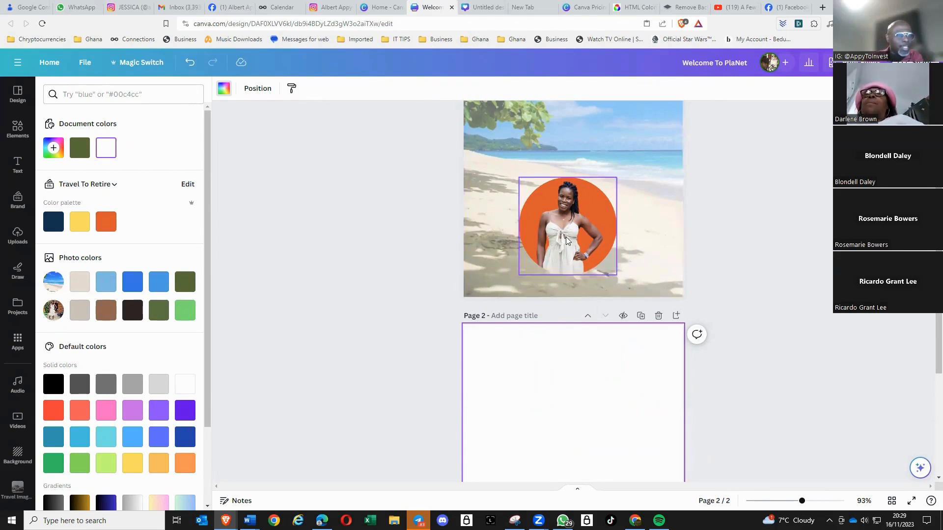
{"action": "left_click", "coordinate": [641, 260]}
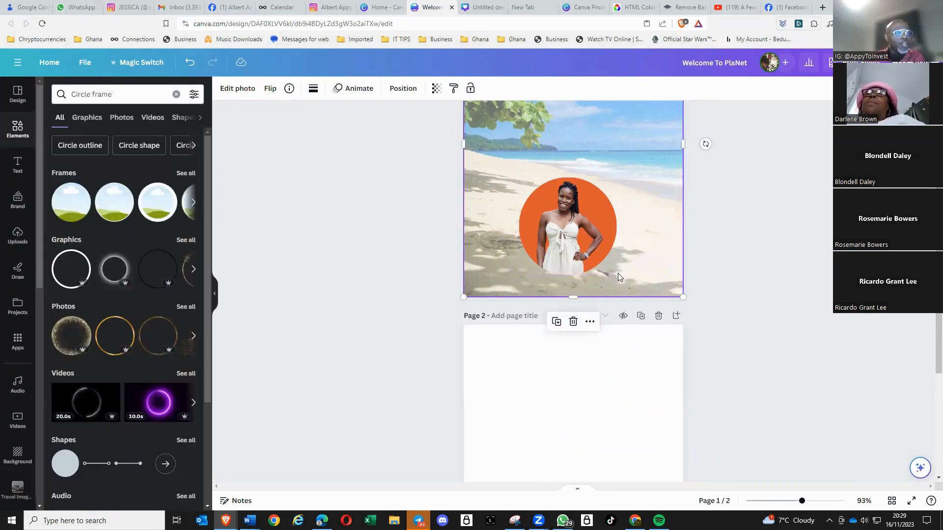
{"action": "left_click", "coordinate": [595, 231]}
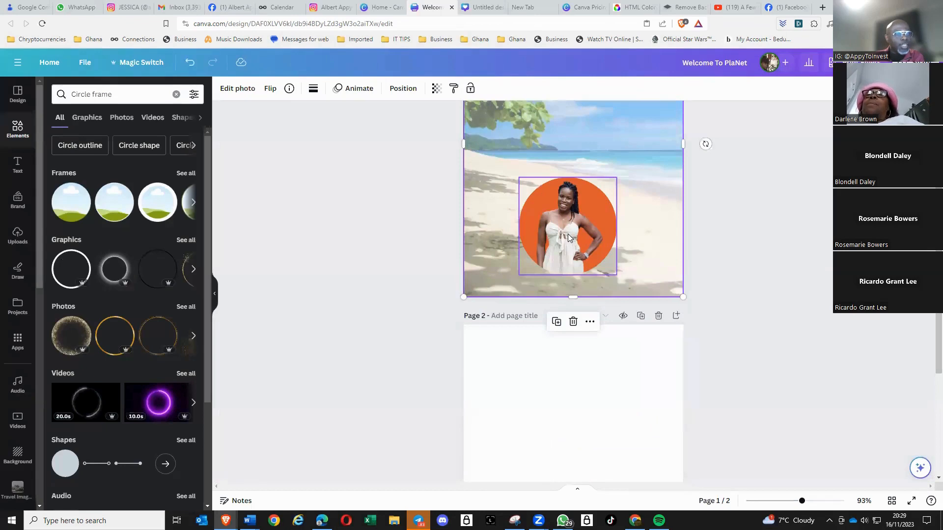
{"action": "mouse_move", "coordinate": [567, 234]}
{"action": "left_mouse_down"}
{"action": "mouse_move", "coordinate": [596, 229]}
{"action": "mouse_move", "coordinate": [569, 230]}
{"action": "left_mouse_up"}
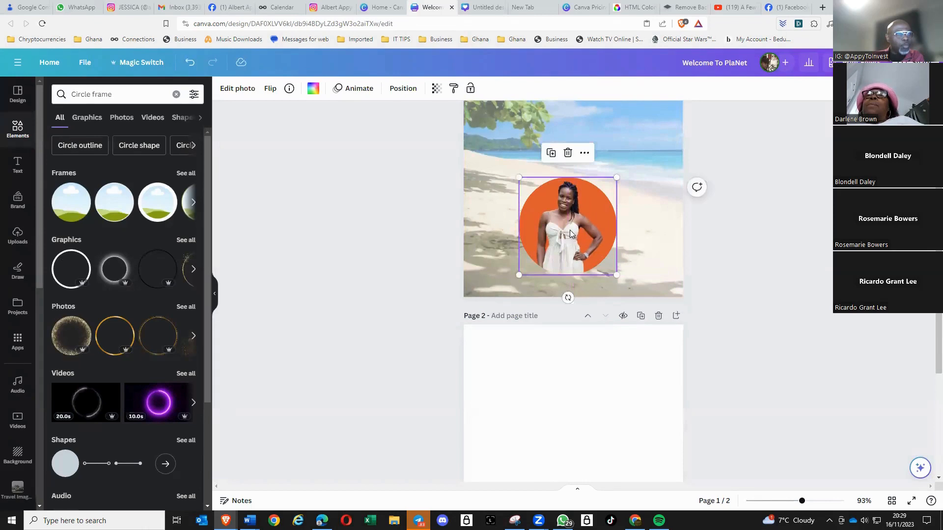
Step: Move the beach photo aside on page 1 and group the woman's frame with the orange circle behind it
{"action": "left_click", "coordinate": [645, 242]}
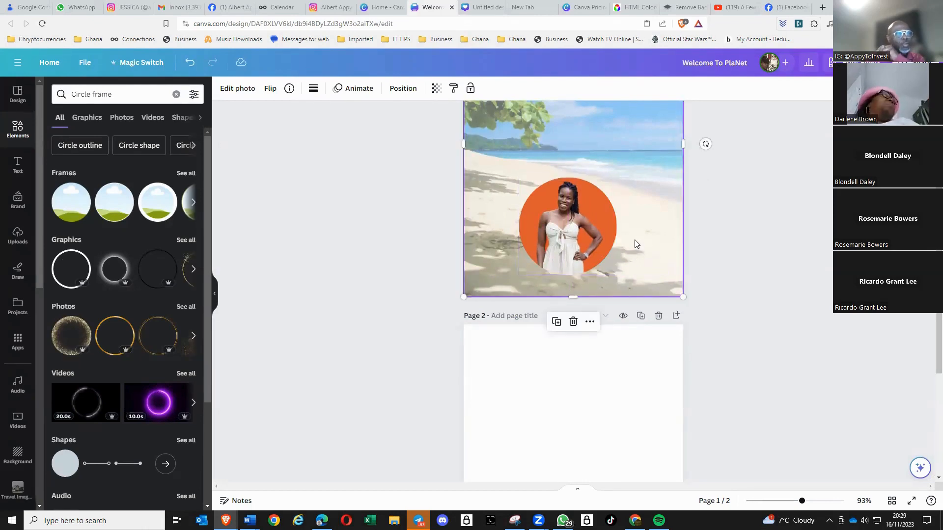
{"action": "left_click_drag", "start_coordinate": [643, 267], "coordinate": [473, 444]}
{"action": "left_click", "coordinate": [627, 249]}
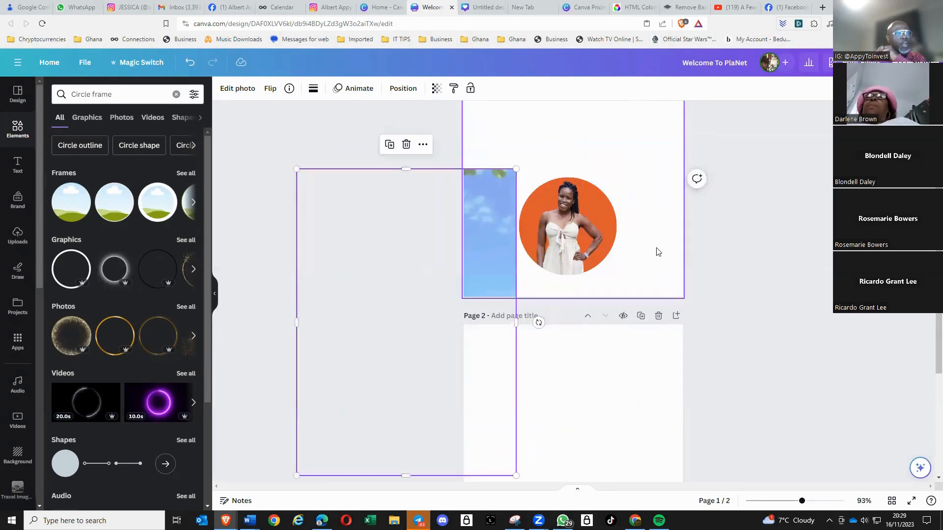
{"action": "left_click", "coordinate": [564, 219]}
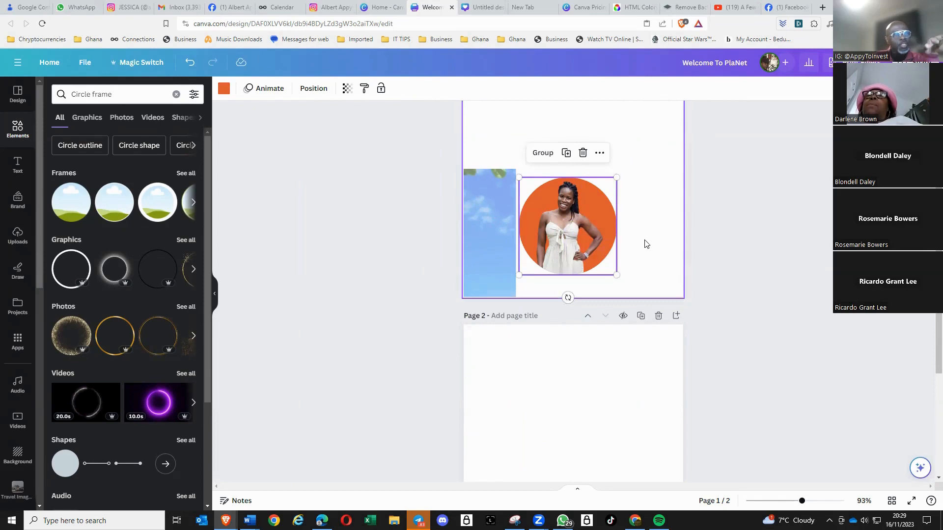
{"action": "left_click", "coordinate": [544, 153]}
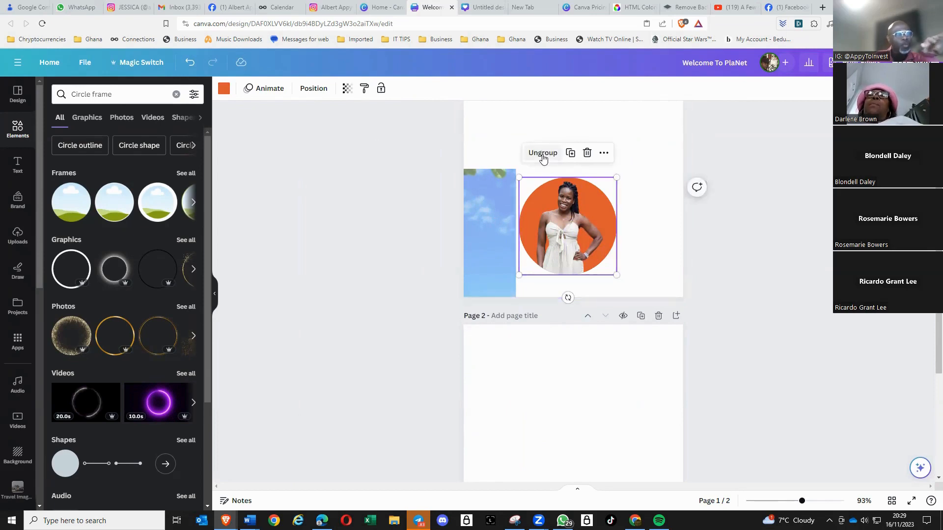
Step: Move the grouped circle to the page's right edge and return the beach photo to cover all of page 1
{"action": "left_click_drag", "start_coordinate": [571, 230], "coordinate": [639, 239]}
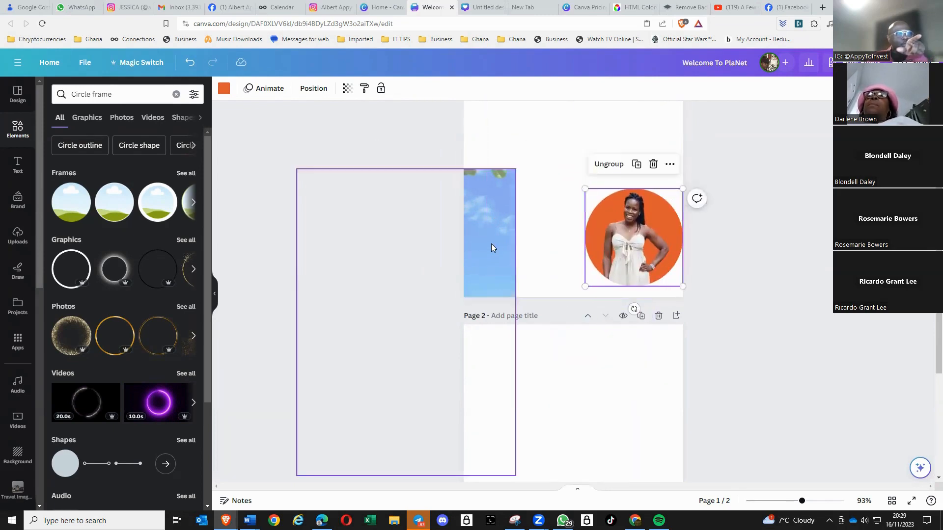
{"action": "left_click_drag", "start_coordinate": [491, 246], "coordinate": [604, 175]}
{"action": "scroll", "coordinate": [758, 358], "scroll_direction": "up", "scroll_amount": 3}
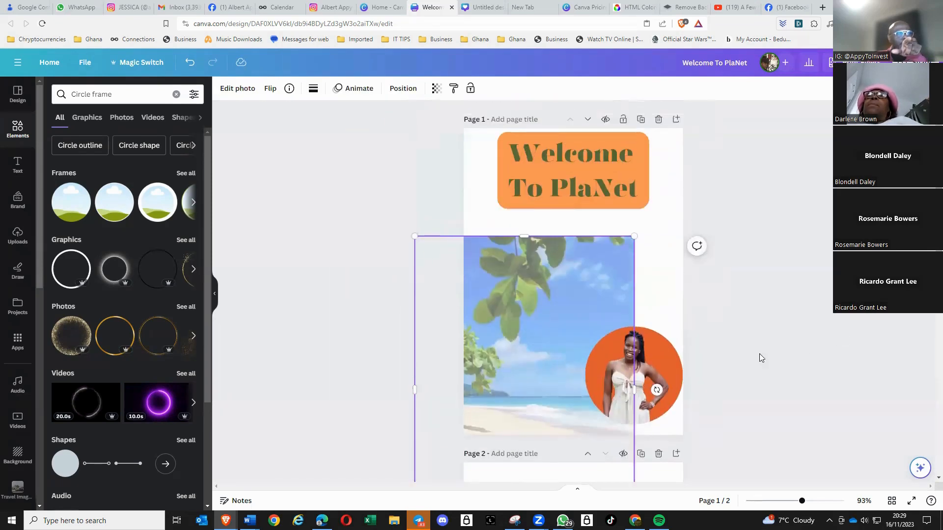
{"action": "left_click_drag", "start_coordinate": [551, 330], "coordinate": [598, 214]}
Step: Enlarge the grouped woman-and-circle image and place it near the center of page 1's lower half, over the sand
{"action": "left_click", "coordinate": [632, 386]}
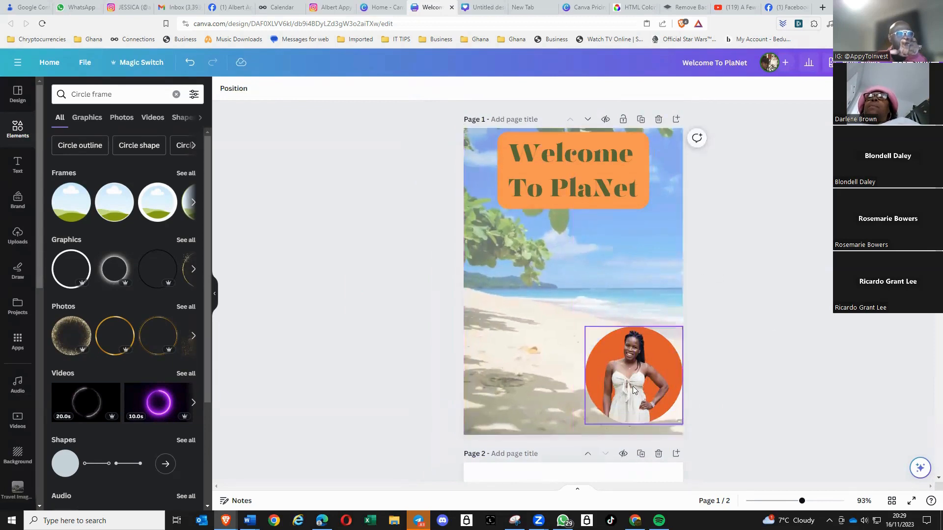
{"action": "left_click_drag", "start_coordinate": [629, 381], "coordinate": [616, 284]}
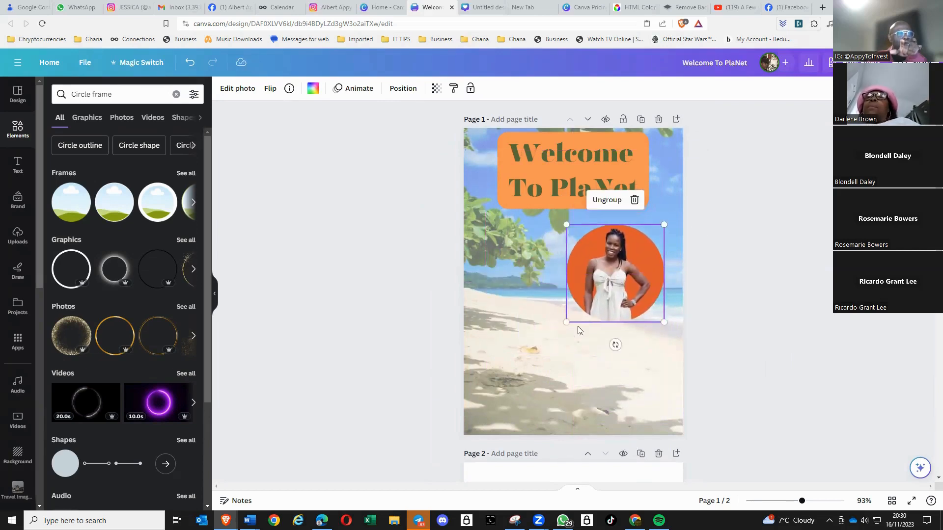
{"action": "left_click", "coordinate": [565, 370]}
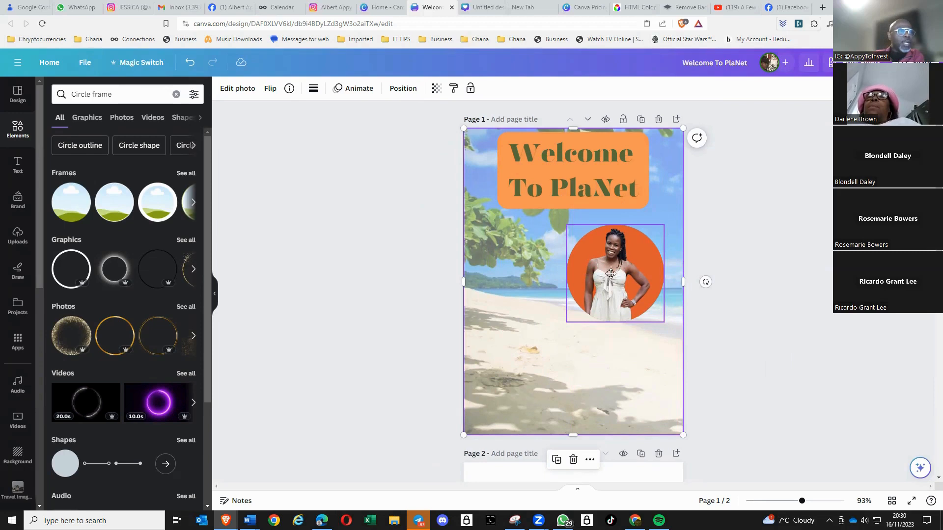
{"action": "left_click_drag", "start_coordinate": [609, 282], "coordinate": [614, 267]}
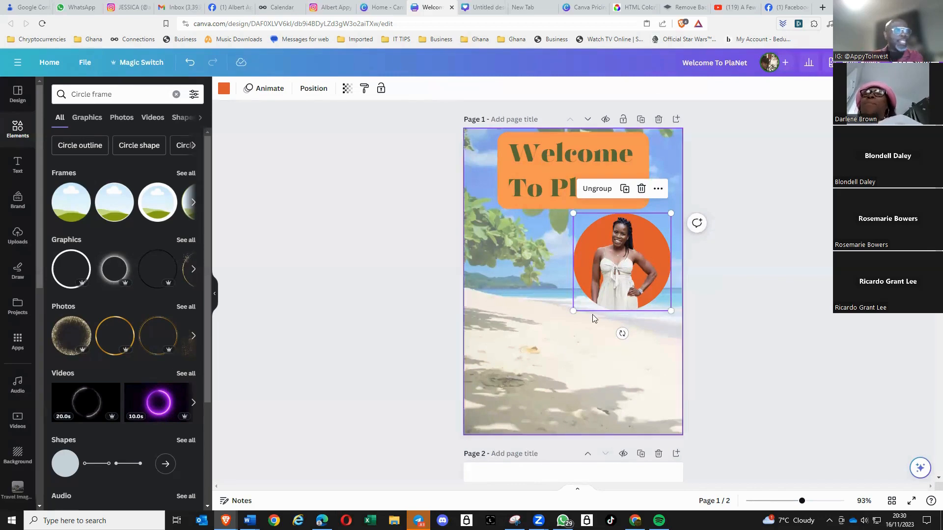
{"action": "left_click_drag", "start_coordinate": [611, 269], "coordinate": [563, 330]}
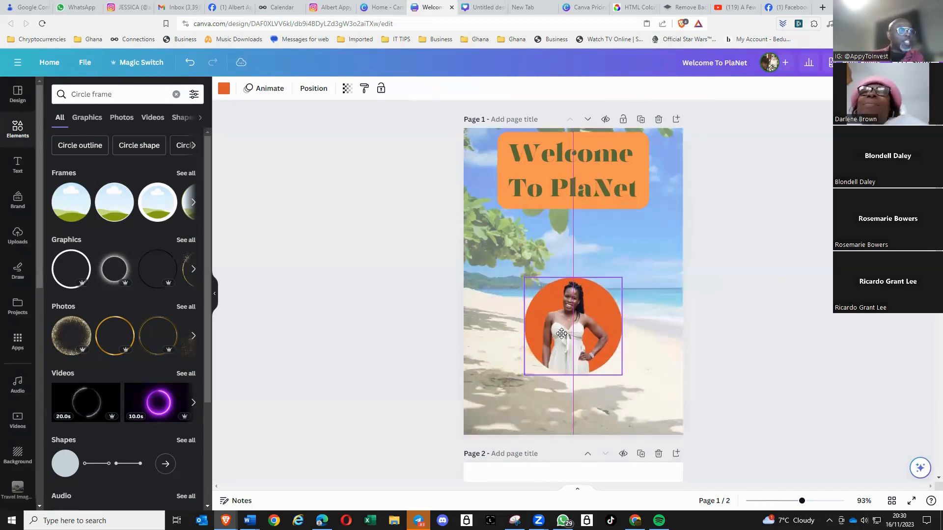
{"action": "left_click_drag", "start_coordinate": [623, 272], "coordinate": [664, 242]}
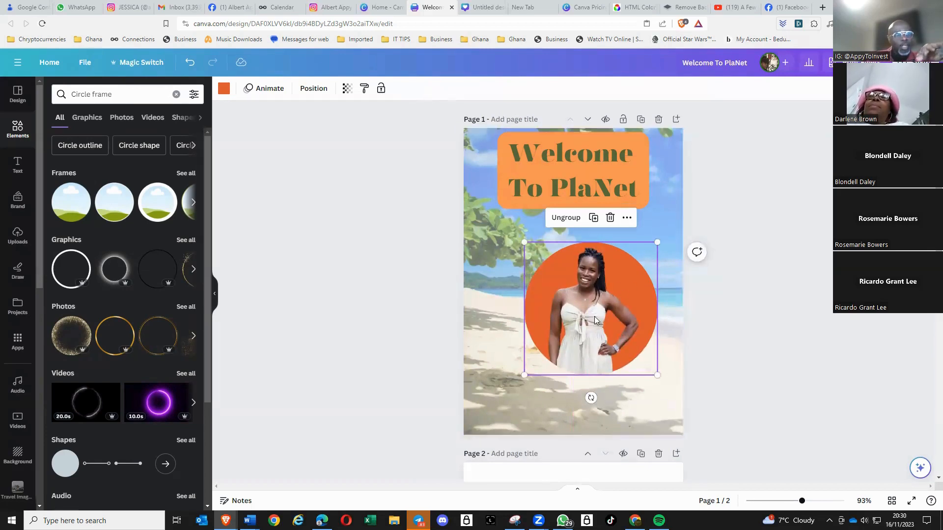
{"action": "left_click_drag", "start_coordinate": [591, 322], "coordinate": [579, 346]}
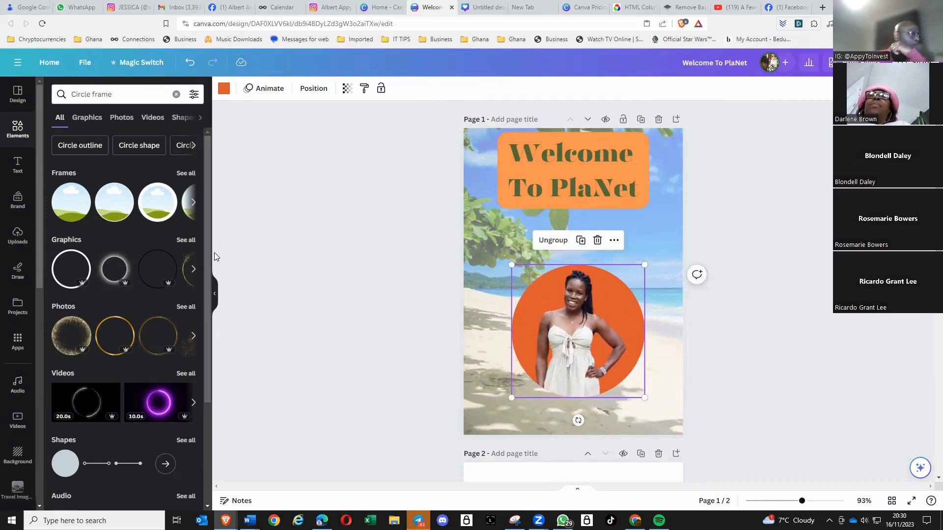
Step: Add a heading text box to page 1 and move it just above the orange circle, centered over the woman
{"action": "left_click", "coordinate": [18, 167]}
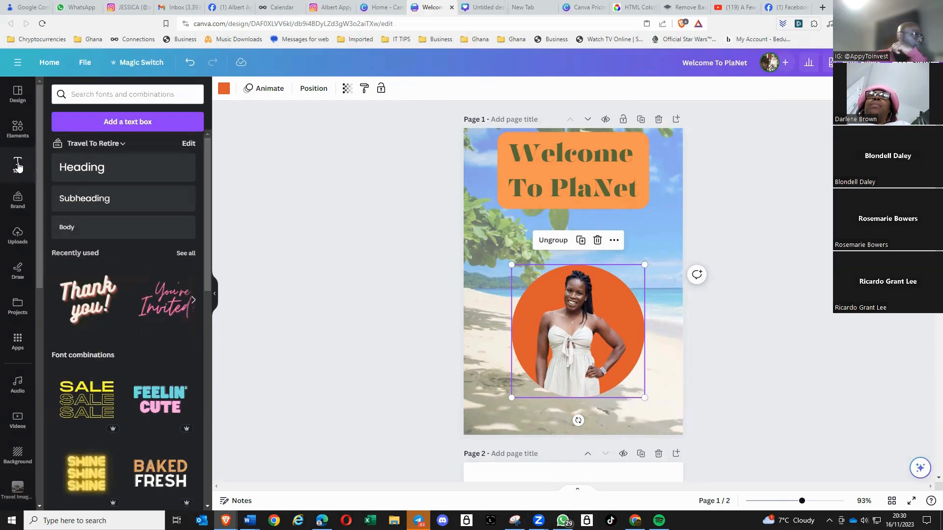
{"action": "left_click", "coordinate": [89, 172]}
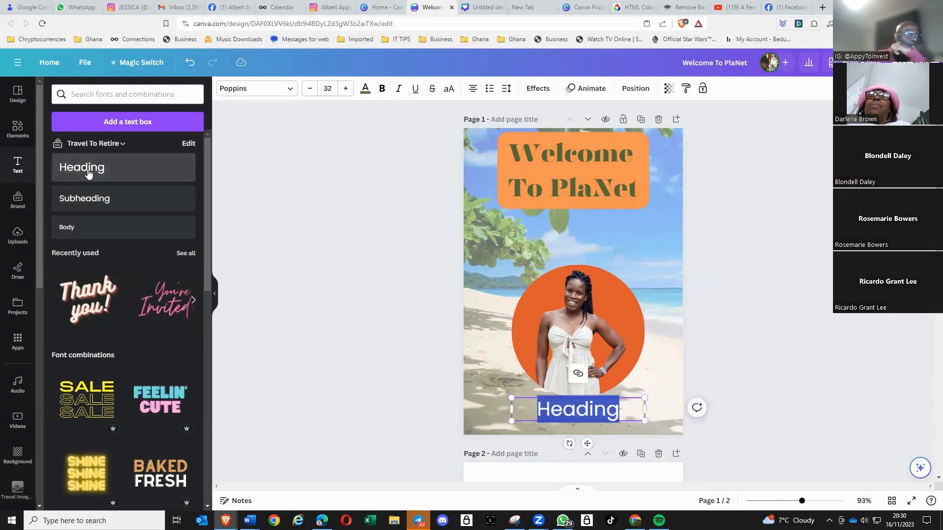
{"action": "left_click", "coordinate": [581, 423]}
{"action": "left_click_drag", "start_coordinate": [577, 414], "coordinate": [576, 257]}
Step: Replace the placeholder heading text above the circle with the woman's first name and surname in capitals
{"action": "double_click", "coordinate": [619, 254]}
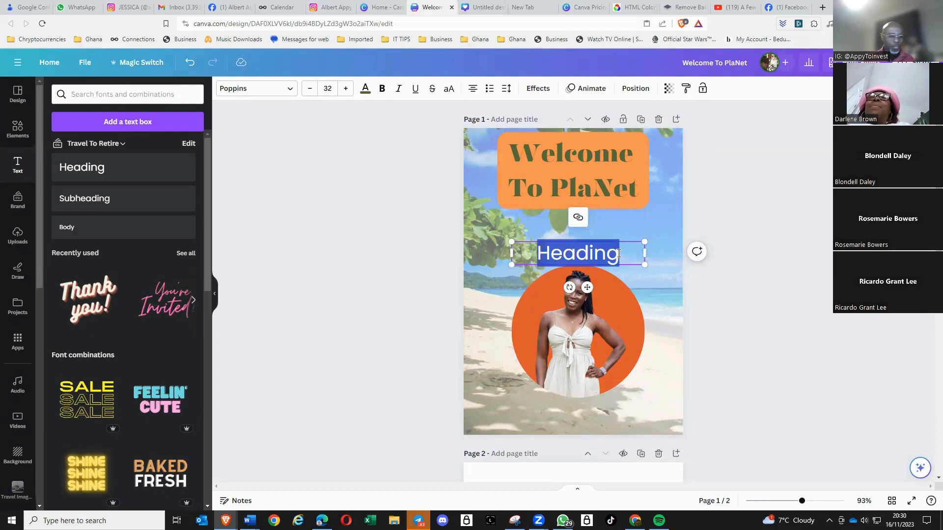
{"action": "type", "text": "F"}
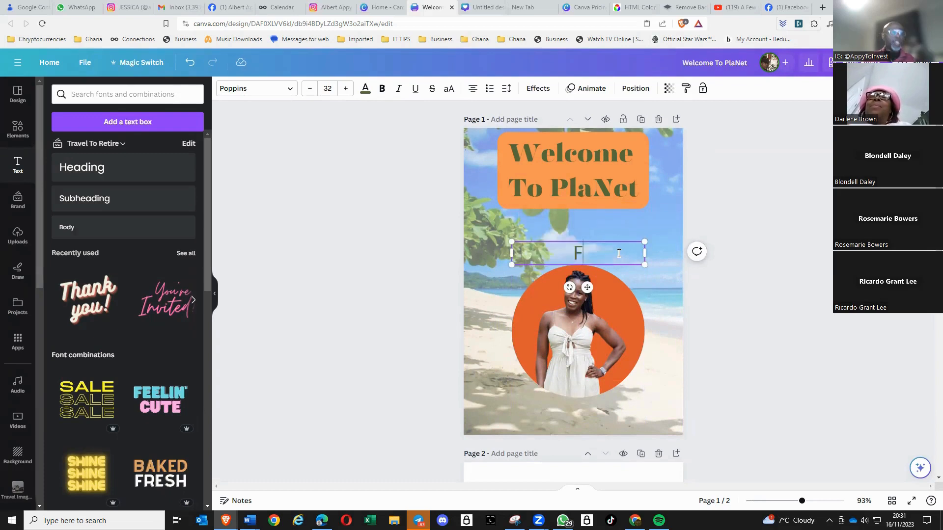
{"action": "type", "text": "UN"}
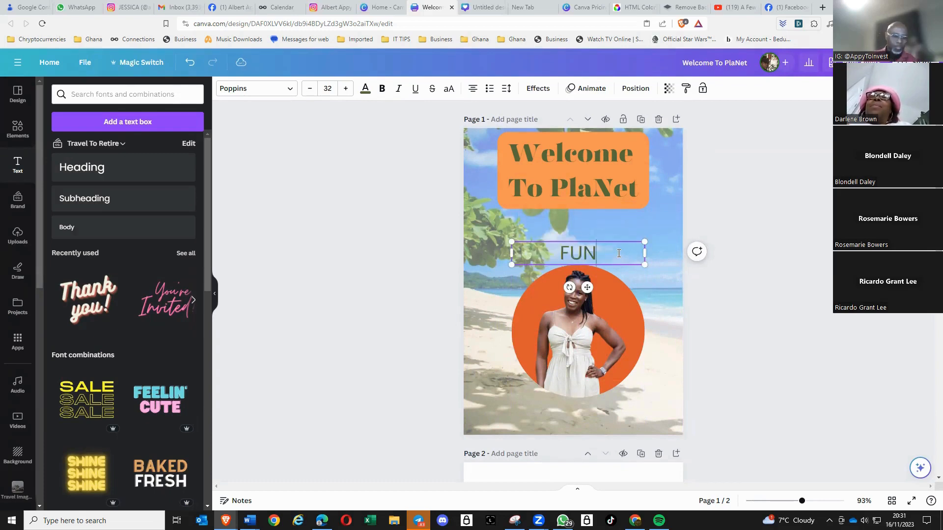
{"action": "type", "text": "MI"}
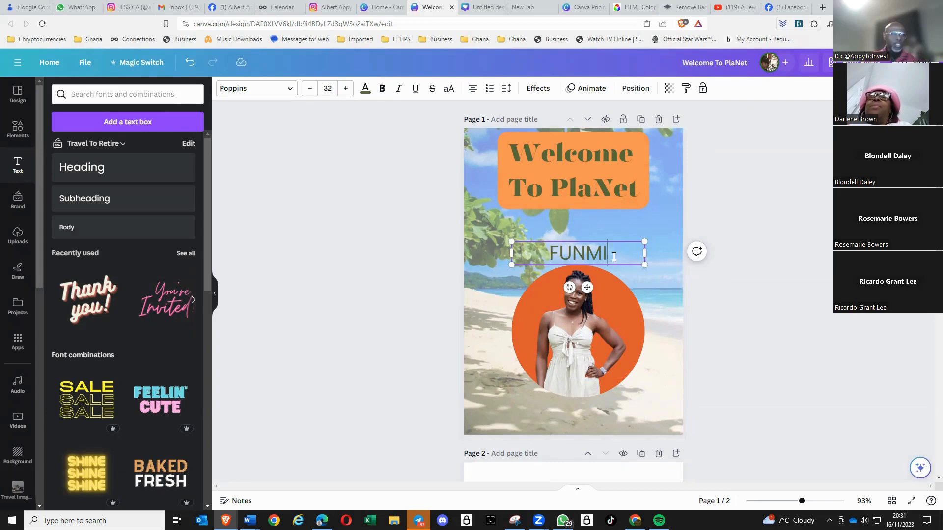
{"action": "type", "text": "SIR"}
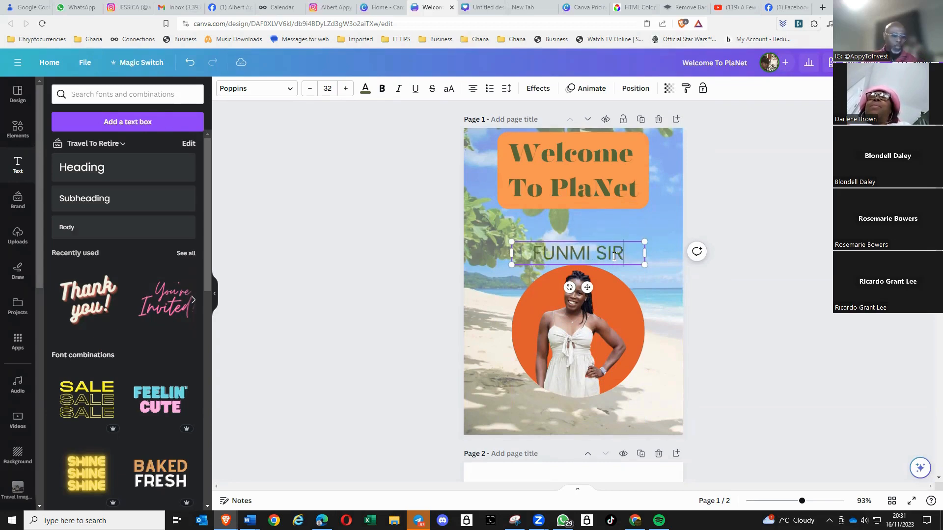
{"action": "type", "text": "NAME"}
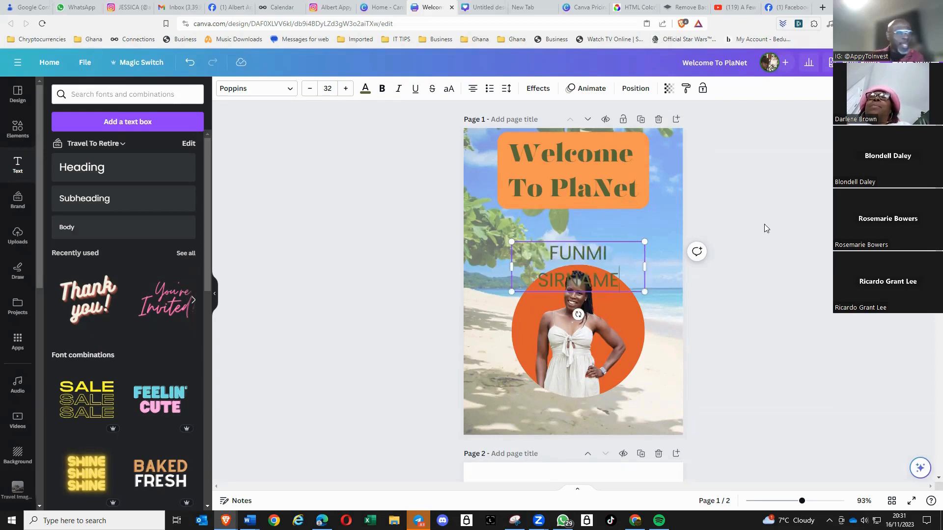
Step: Widen the name's text box so it fits on one line and center it between the welcome heading and the circle
{"action": "left_click_drag", "start_coordinate": [648, 266], "coordinate": [665, 266]}
{"action": "left_click", "coordinate": [662, 298]}
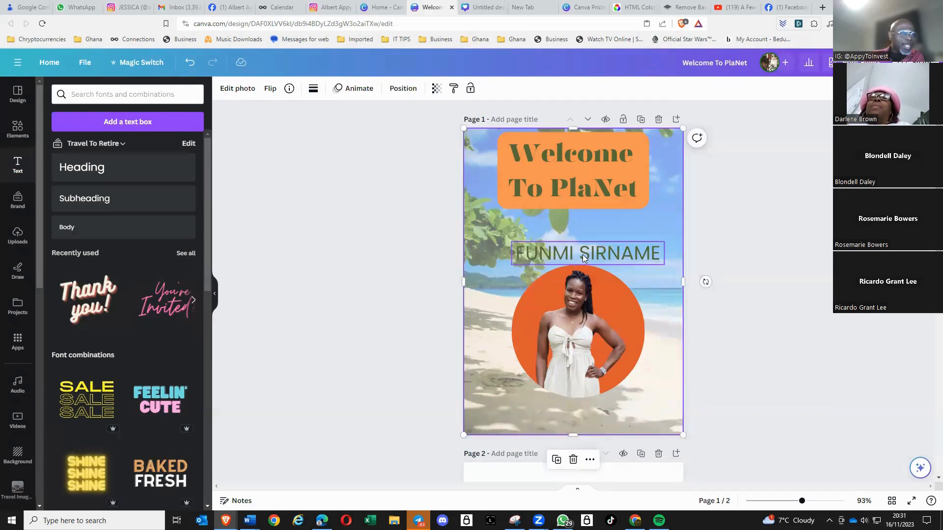
{"action": "left_click_drag", "start_coordinate": [582, 254], "coordinate": [569, 254]}
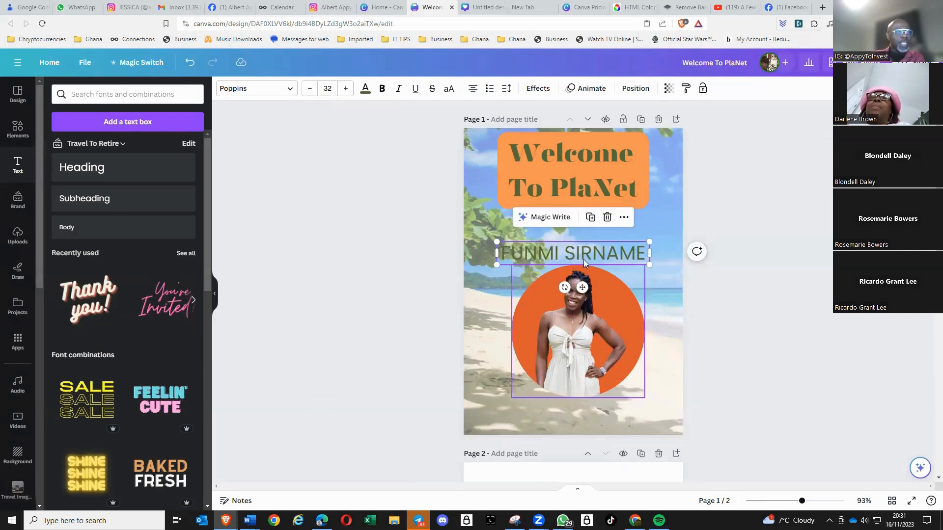
{"action": "left_click_drag", "start_coordinate": [572, 253], "coordinate": [574, 249]}
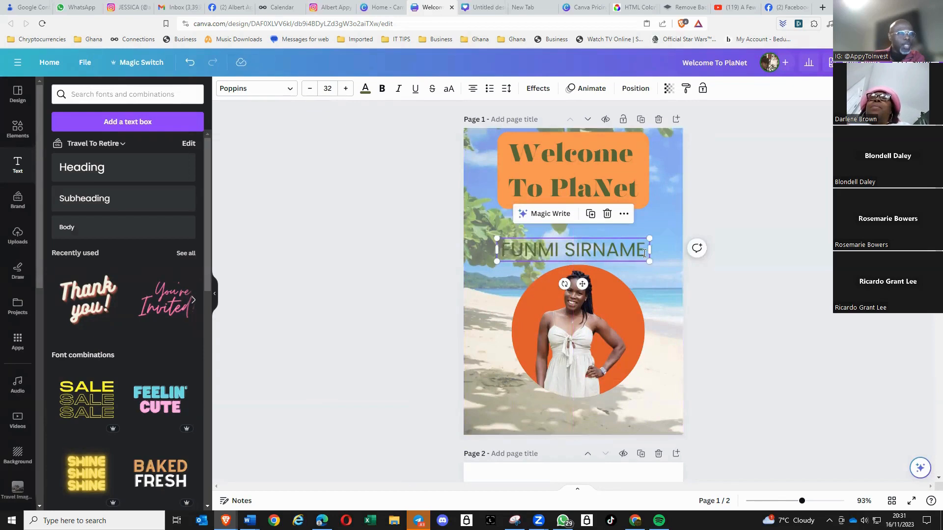
Step: Apply the Outline text effect to the whole name above the circle
{"action": "left_click_drag", "start_coordinate": [645, 253], "coordinate": [500, 254]}
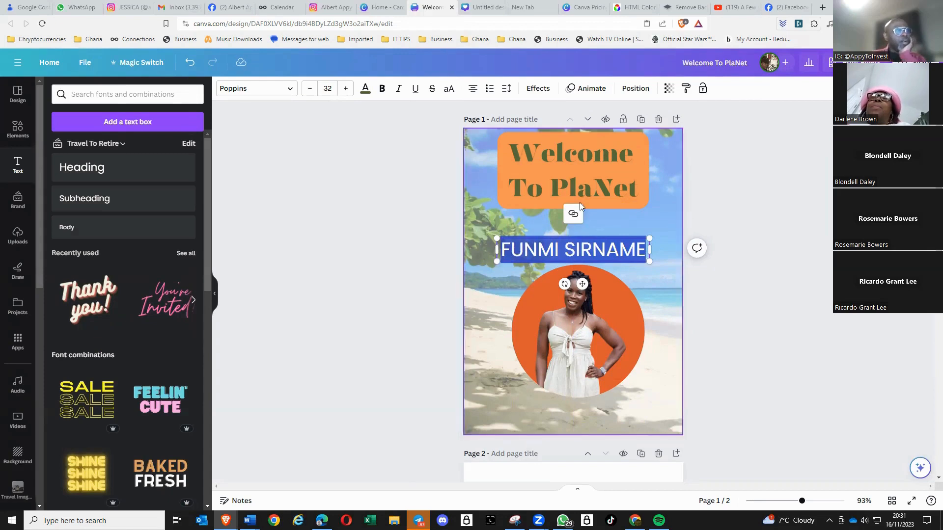
{"action": "left_click", "coordinate": [538, 90]}
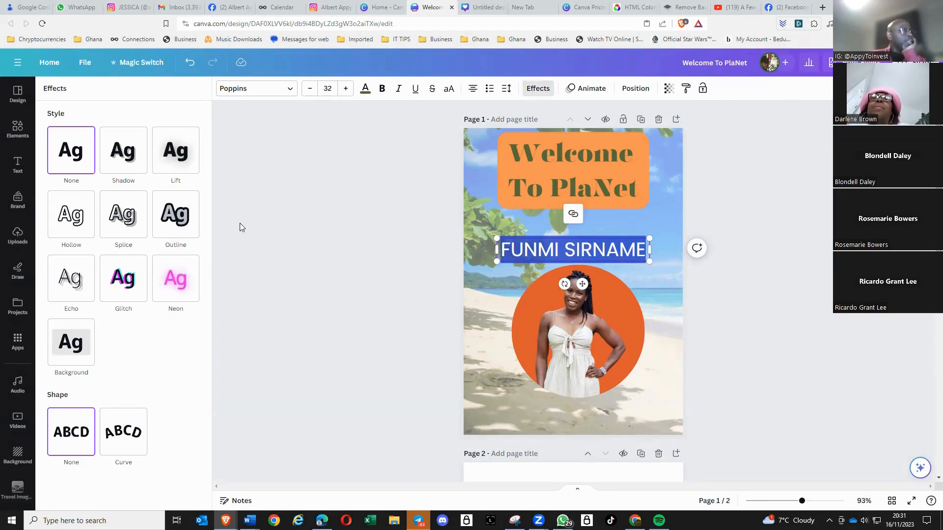
{"action": "left_click", "coordinate": [182, 224]}
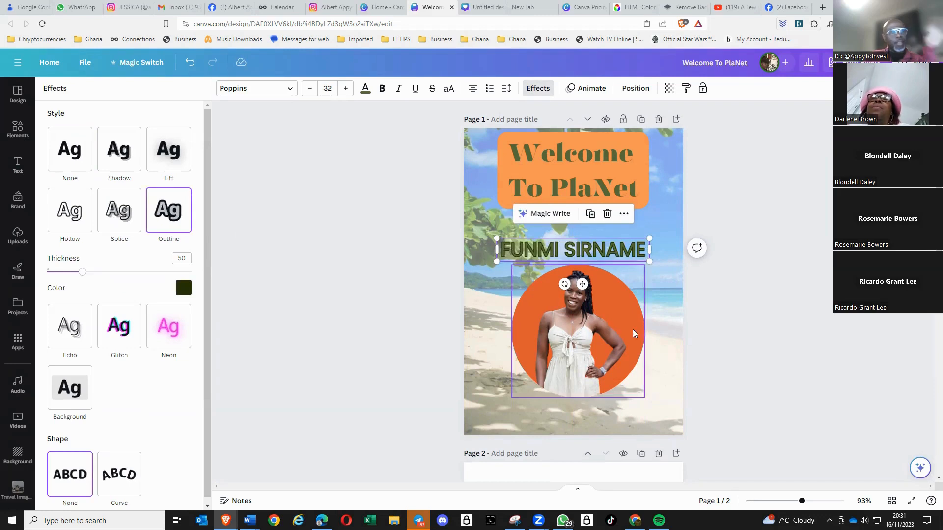
{"action": "left_click", "coordinate": [578, 249]}
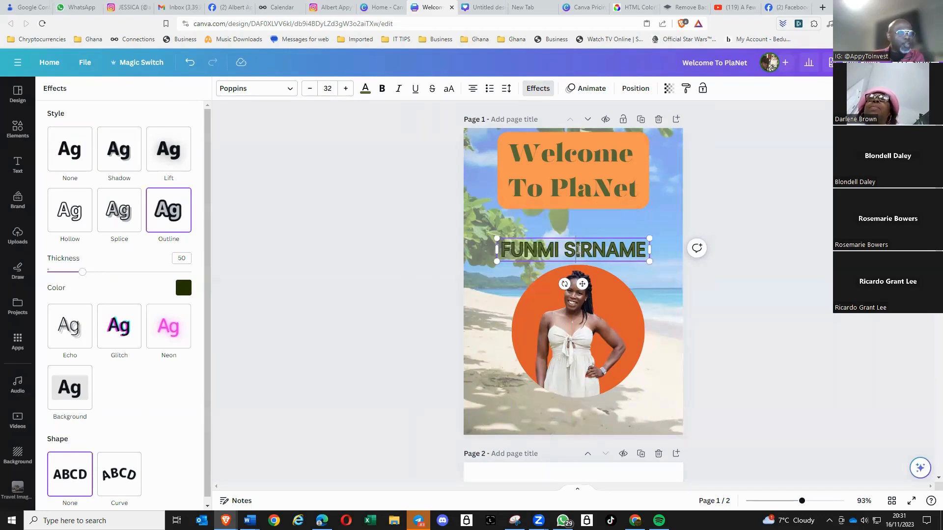
{"action": "left_click", "coordinate": [665, 279]}
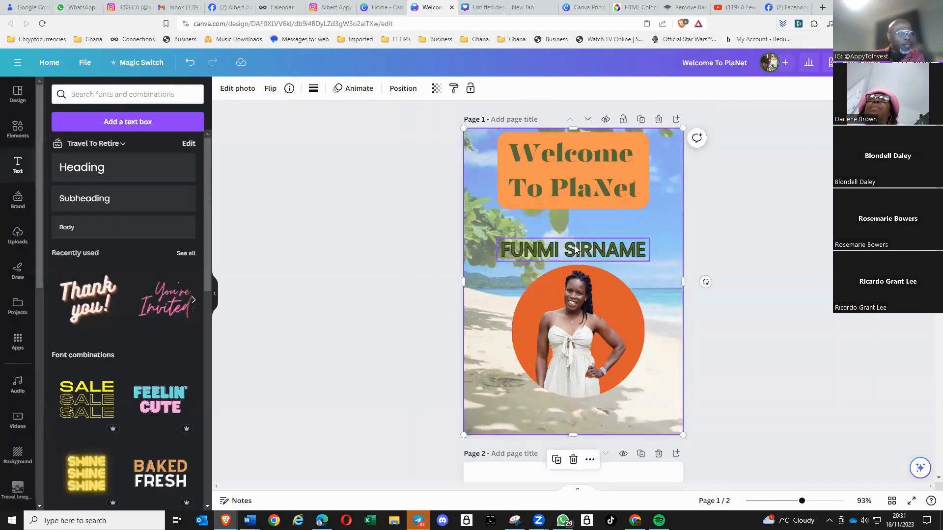
Step: Curve the name text with a curve value of 54 and position it centrally over the top of the orange circle
{"action": "left_click", "coordinate": [576, 250]}
{"action": "left_click", "coordinate": [538, 89]}
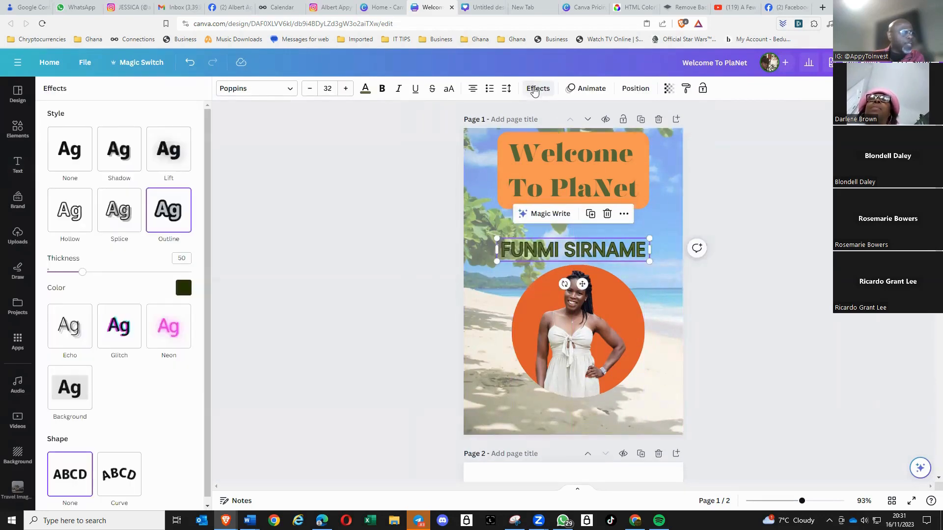
{"action": "left_click", "coordinate": [127, 478]}
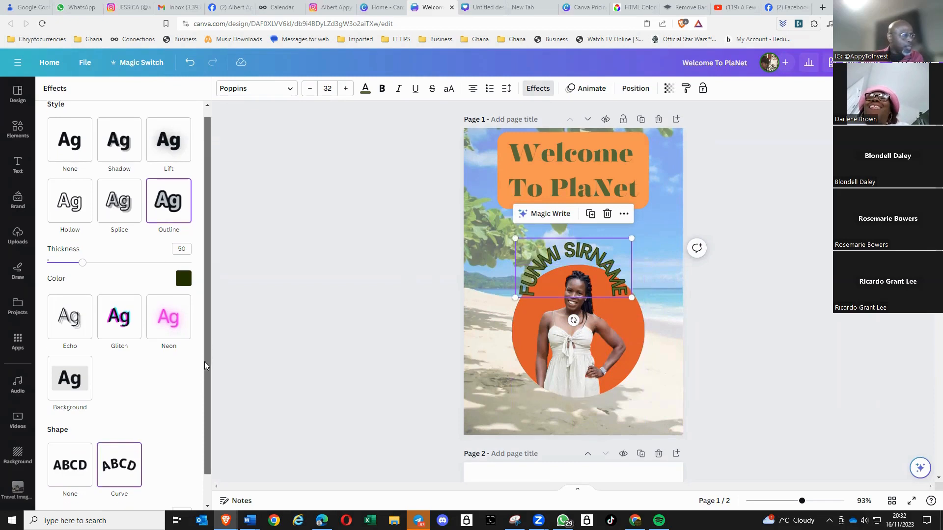
{"action": "scroll", "coordinate": [199, 415], "scroll_direction": "down", "scroll_amount": 2}
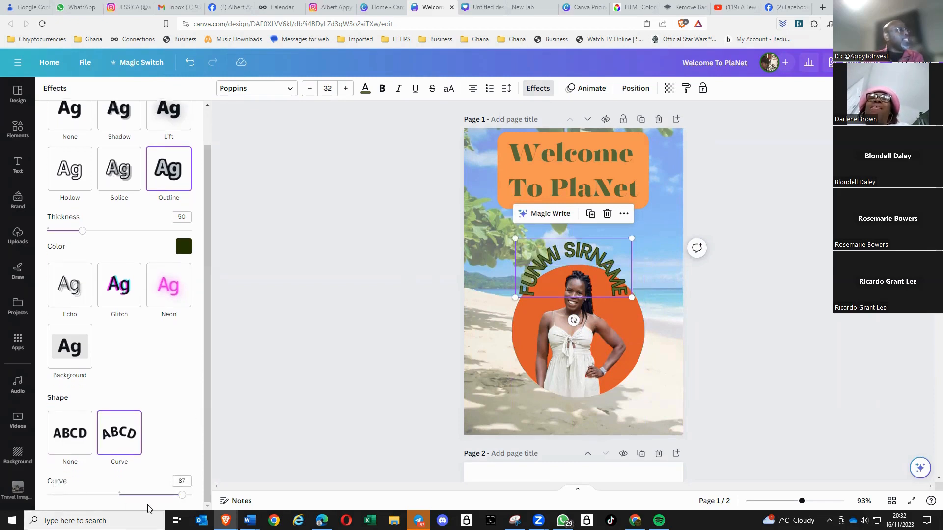
{"action": "left_click_drag", "start_coordinate": [181, 500], "coordinate": [158, 501]}
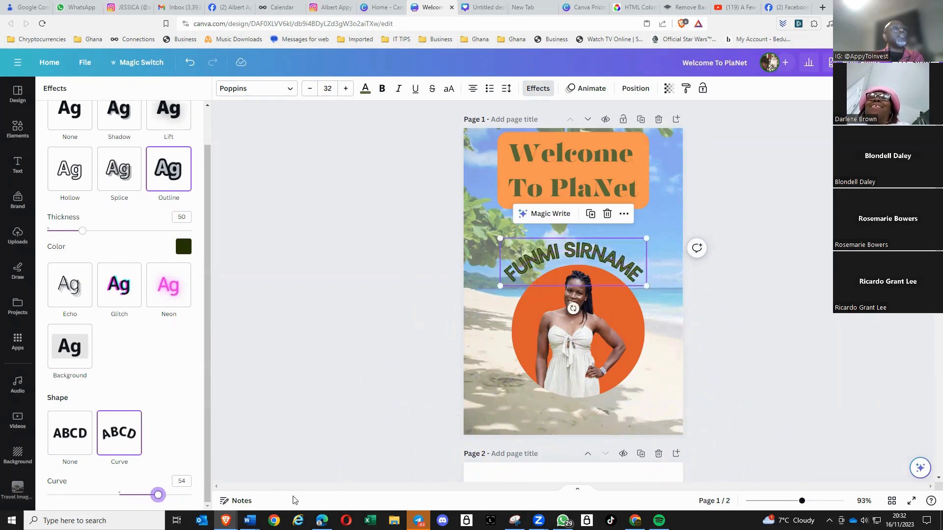
{"action": "left_click_drag", "start_coordinate": [572, 254], "coordinate": [577, 250]}
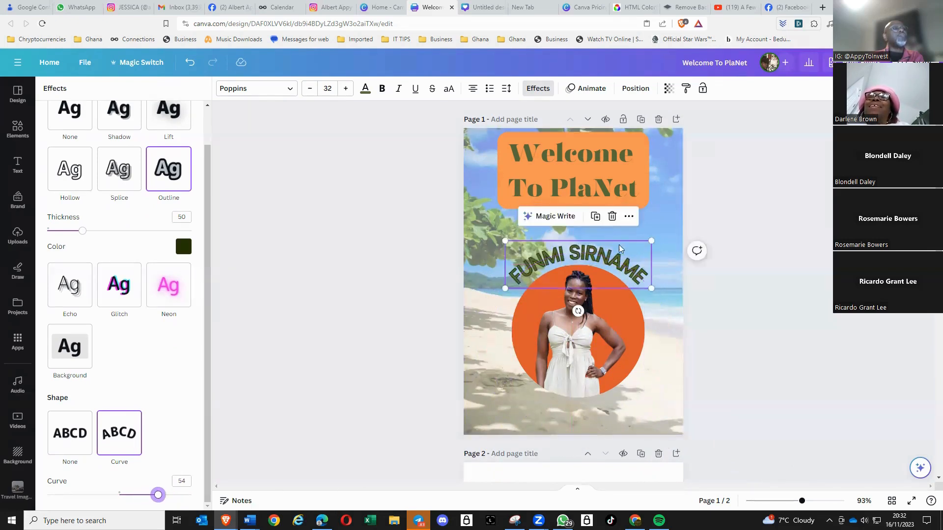
{"action": "left_click", "coordinate": [666, 250]}
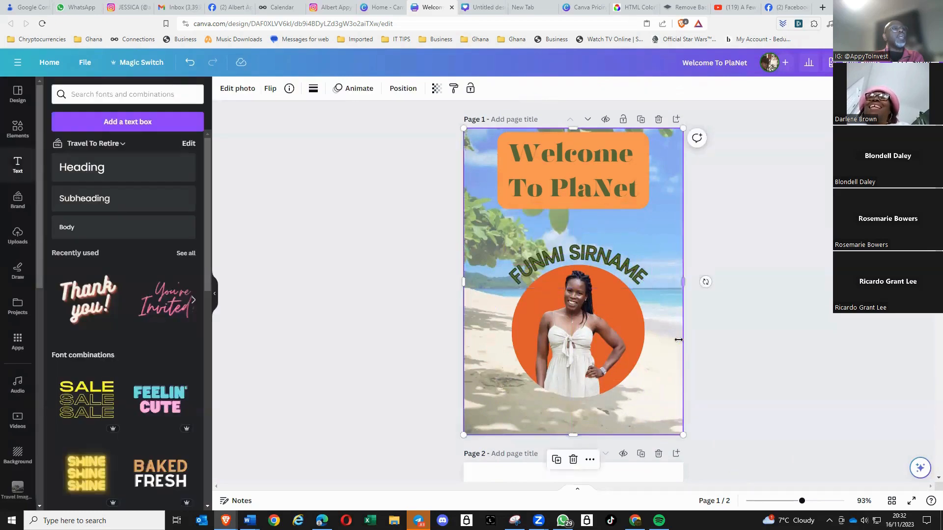
Step: Group the curved name with the woman-and-circle image
{"action": "left_click", "coordinate": [749, 385]}
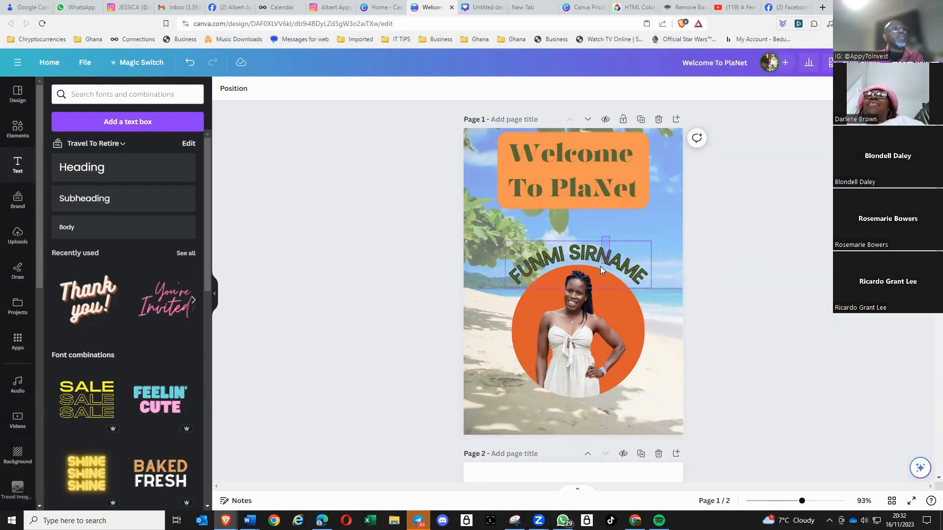
{"action": "left_click", "coordinate": [565, 371]}
{"action": "left_click", "coordinate": [585, 216]}
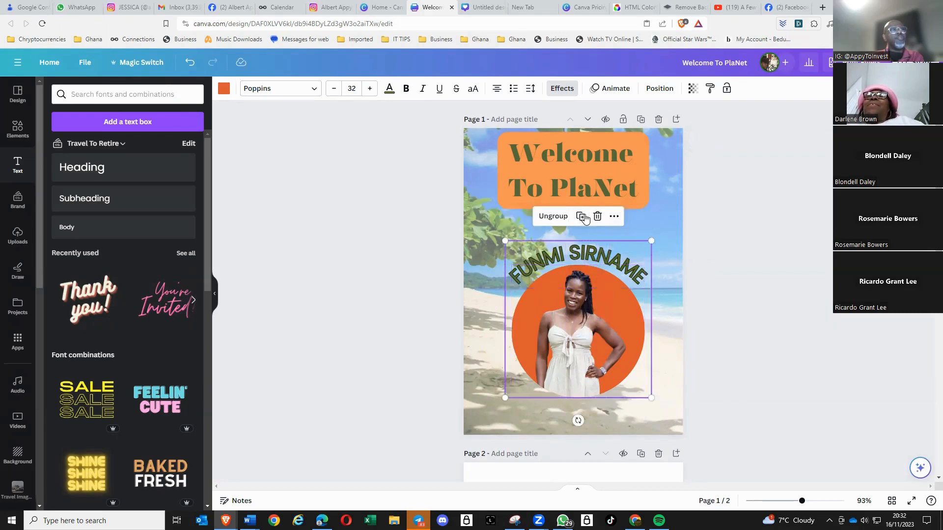
{"action": "left_click", "coordinate": [669, 295]}
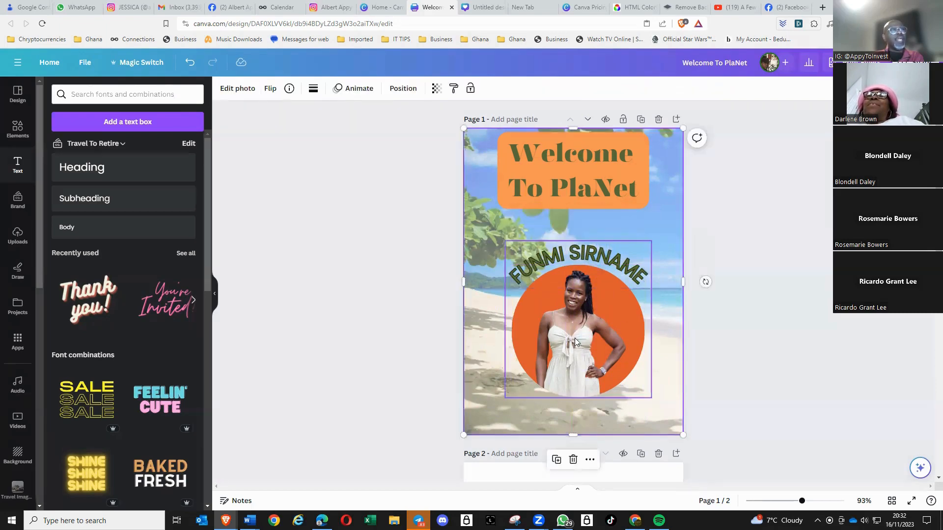
Step: Enlarge the name-and-circle group until its text size is 39 and center it on the page just below the welcome heading
{"action": "left_click_drag", "start_coordinate": [576, 343], "coordinate": [576, 315]}
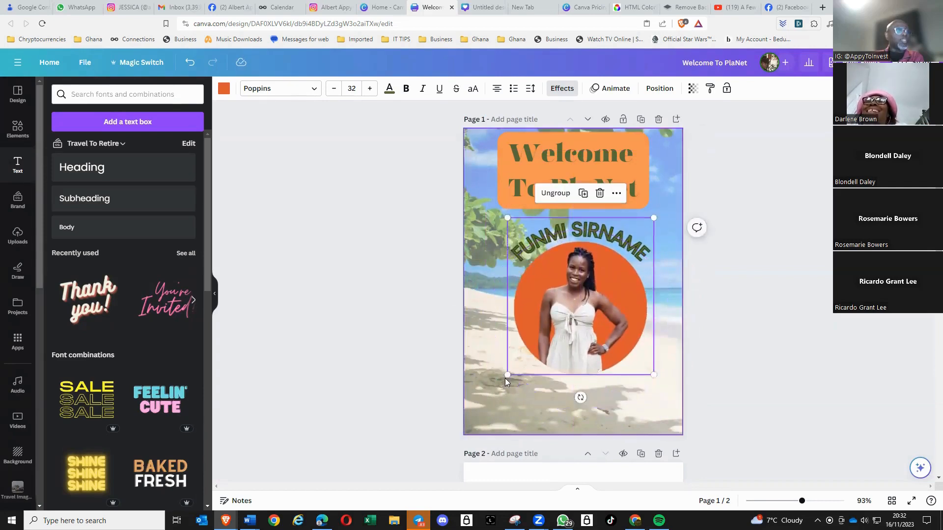
{"action": "left_click_drag", "start_coordinate": [505, 378], "coordinate": [474, 412]}
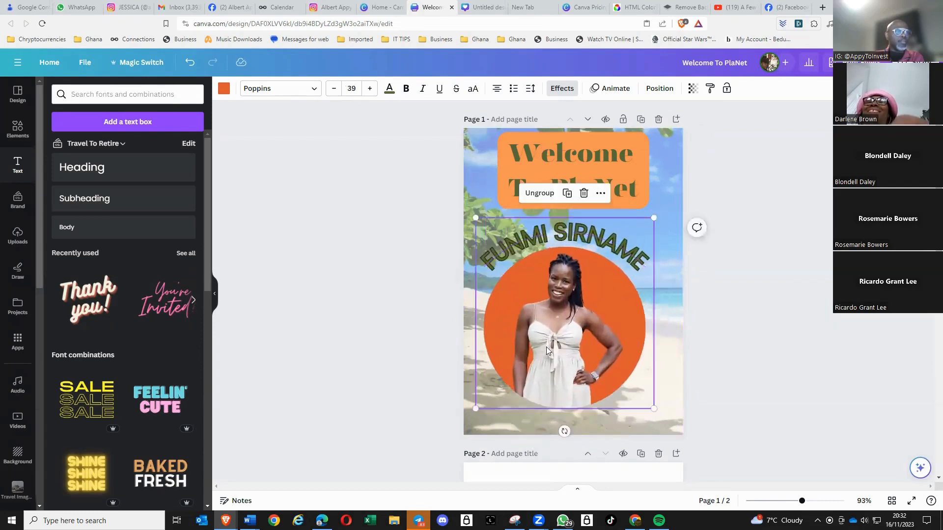
{"action": "left_click_drag", "start_coordinate": [555, 342], "coordinate": [558, 338]}
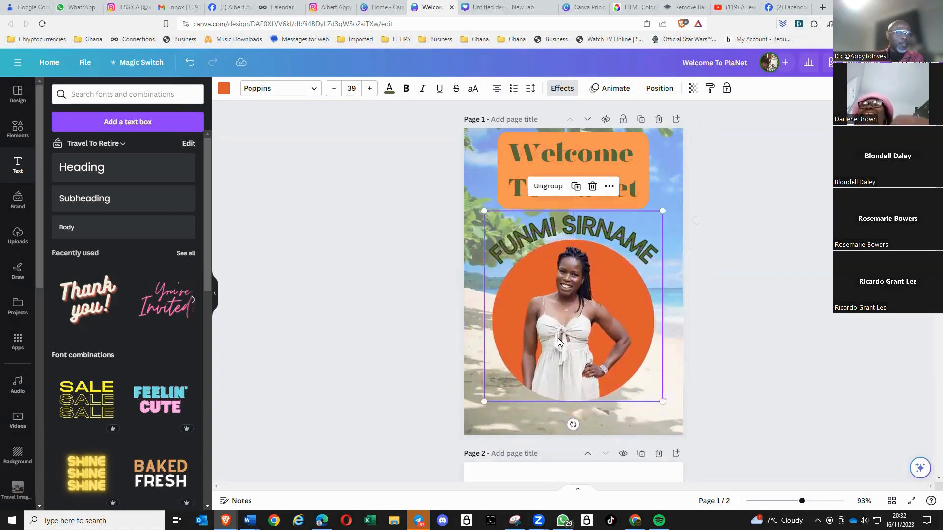
{"action": "left_click", "coordinate": [672, 266]}
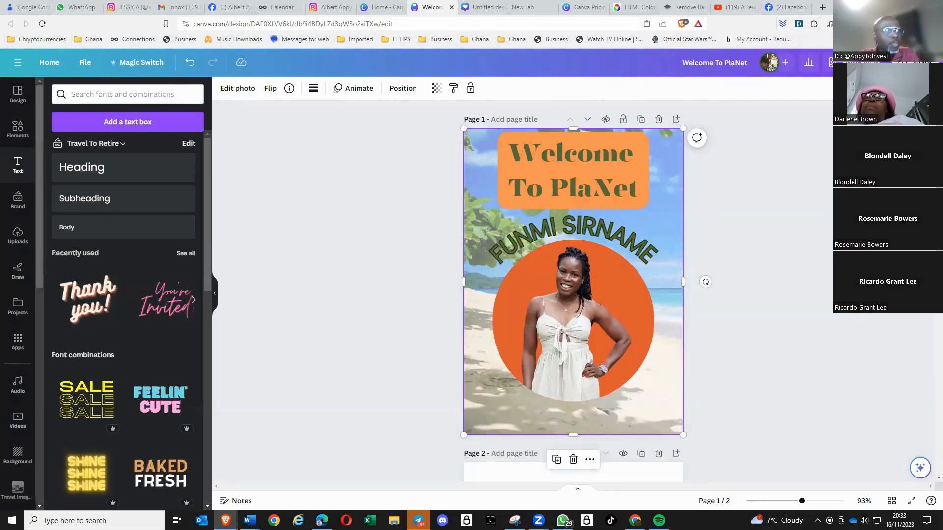
Step: Review the effects applied to the curved name inside the group
{"action": "left_click", "coordinate": [767, 275]}
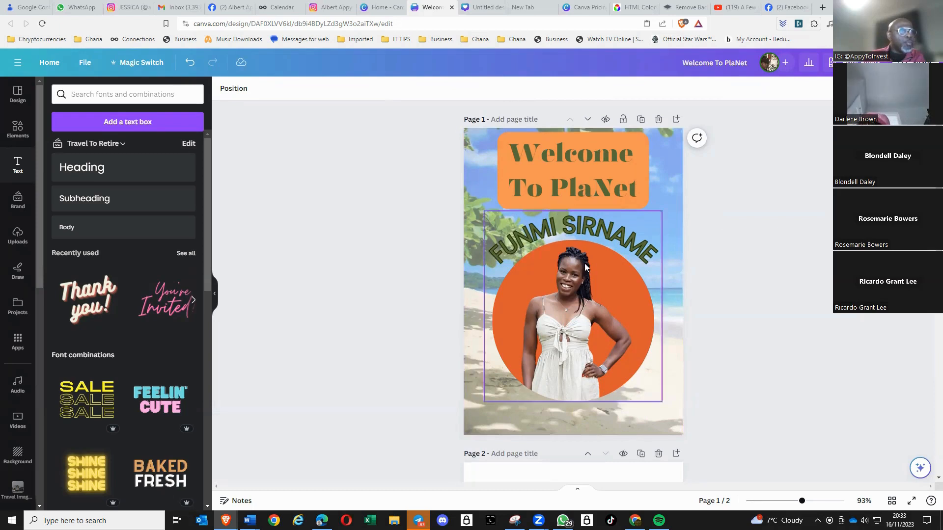
{"action": "left_click", "coordinate": [600, 234]}
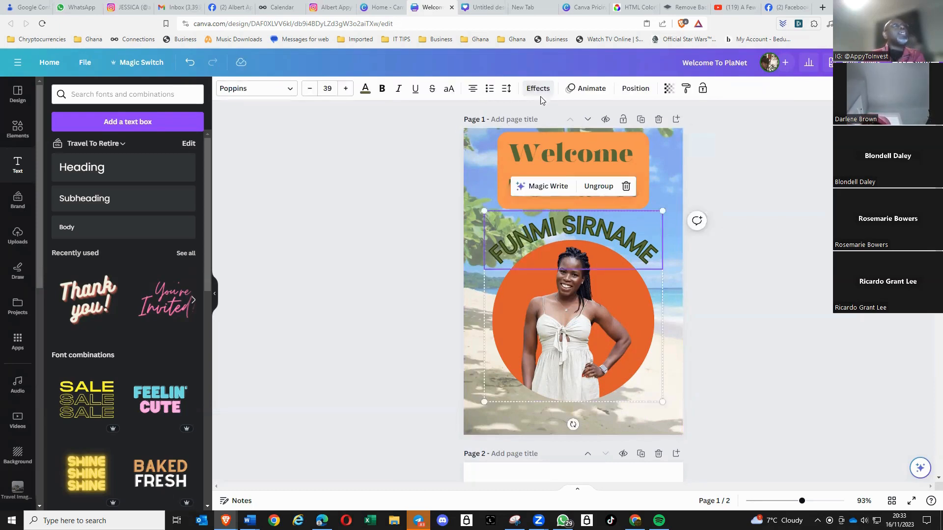
{"action": "left_click", "coordinate": [538, 89]}
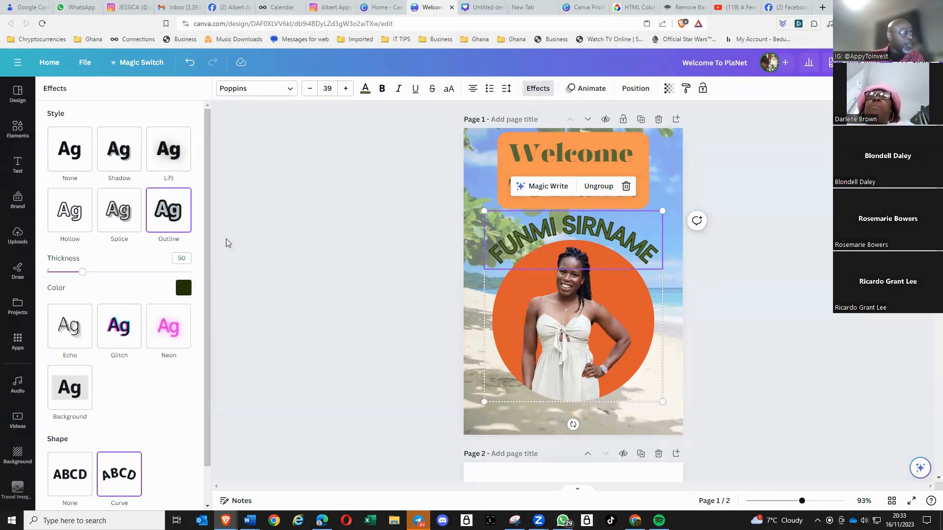
{"action": "left_click", "coordinate": [472, 164]}
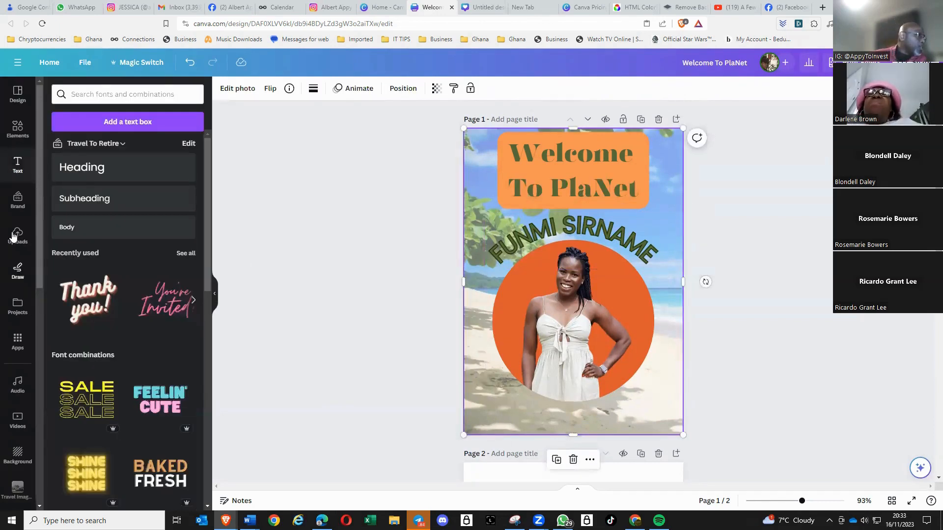
Step: Browse the frame results for "Circle frame" in the elements library
{"action": "left_click", "coordinate": [18, 129]}
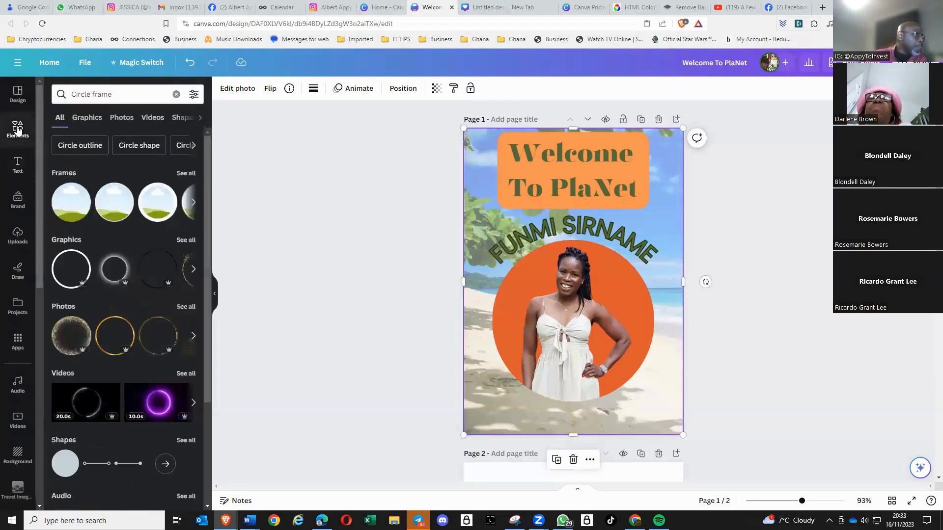
{"action": "left_click", "coordinate": [185, 174]}
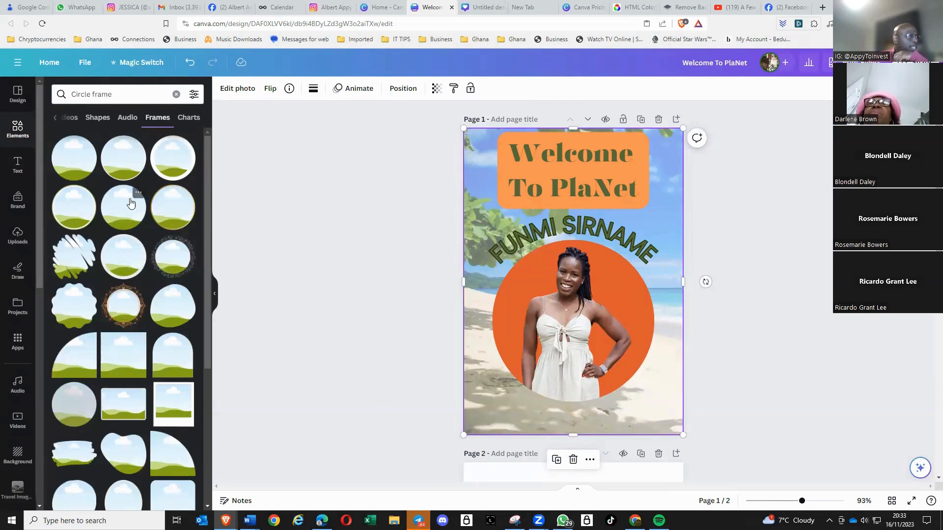
{"action": "scroll", "coordinate": [165, 364], "scroll_direction": "down", "scroll_amount": 2}
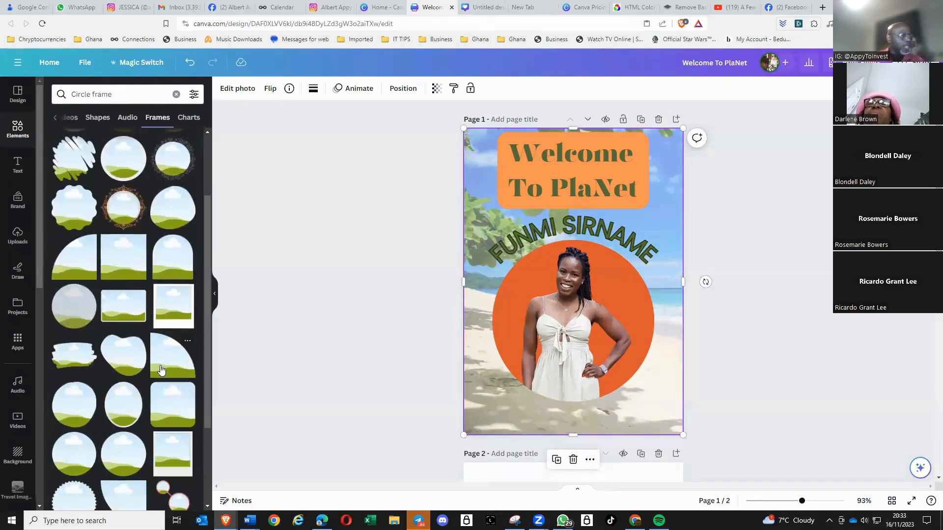
{"action": "scroll", "coordinate": [148, 319], "scroll_direction": "down", "scroll_amount": 4}
{"action": "scroll", "coordinate": [143, 305], "scroll_direction": "down", "scroll_amount": 10}
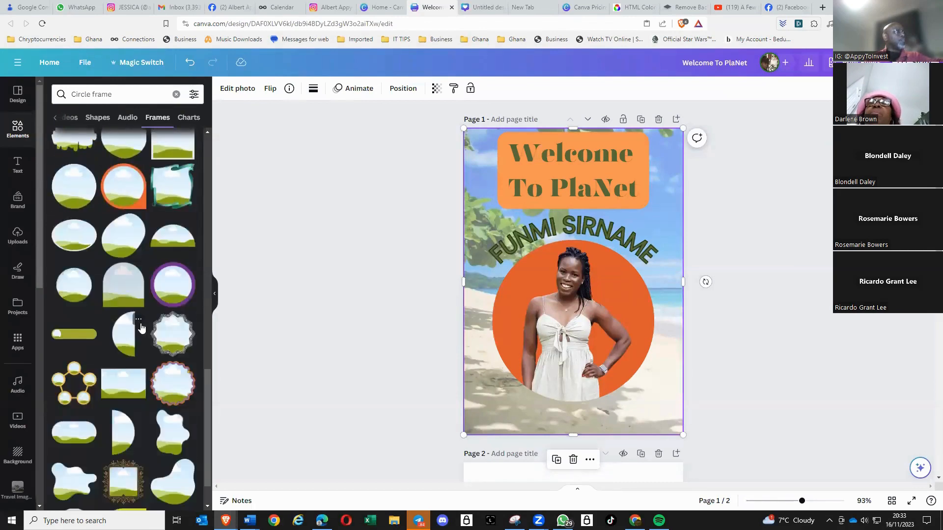
{"action": "scroll", "coordinate": [142, 326], "scroll_direction": "up", "scroll_amount": 5}
{"action": "scroll", "coordinate": [141, 319], "scroll_direction": "up", "scroll_amount": 10}
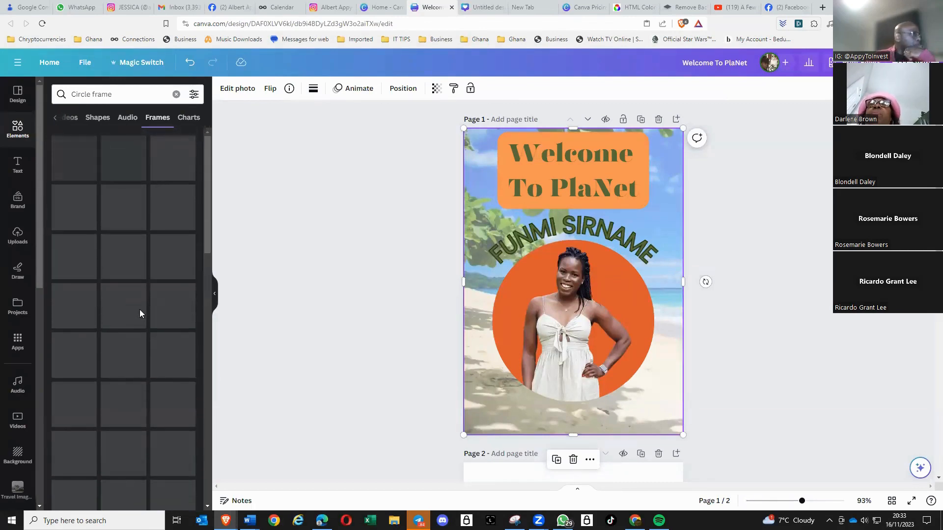
Step: Search the elements library for "gold circle frame" and show the photo results
{"action": "left_click", "coordinate": [98, 118]}
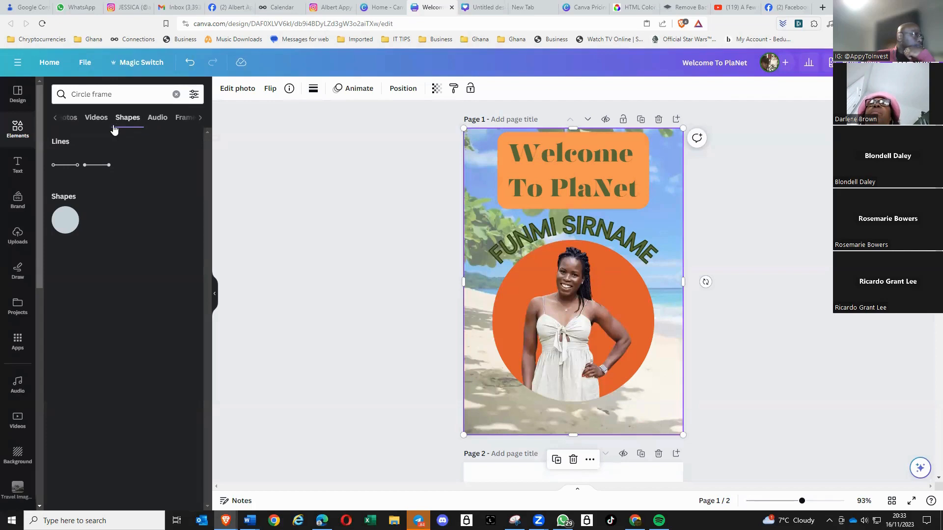
{"action": "left_click", "coordinate": [119, 95]}
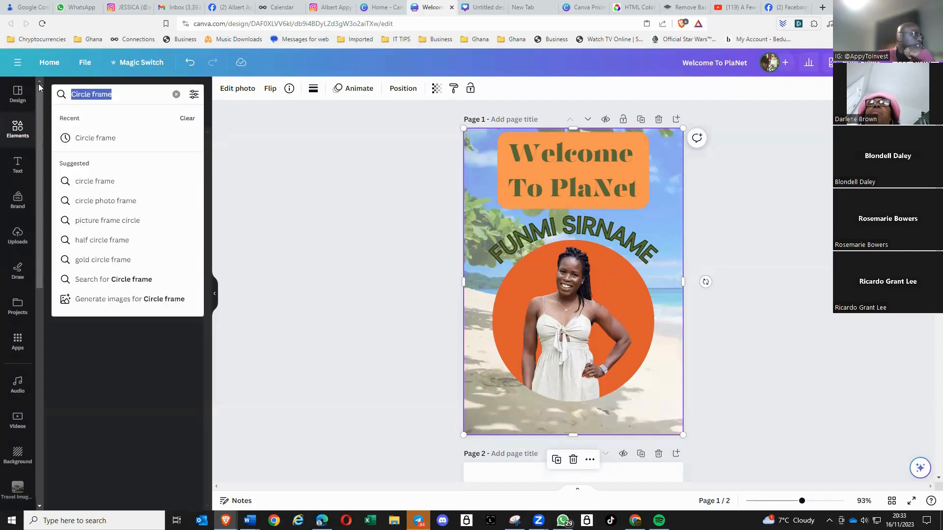
{"action": "left_click", "coordinate": [106, 263]}
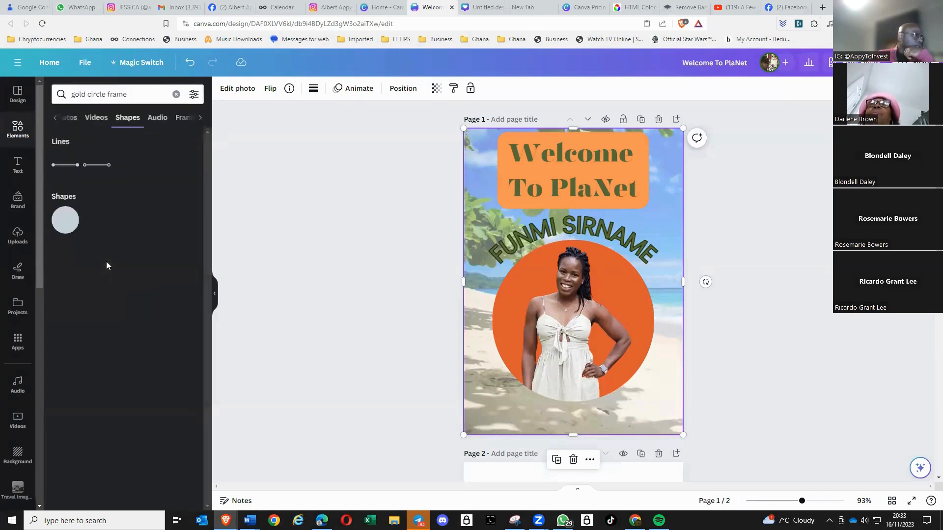
{"action": "left_click", "coordinate": [68, 119]}
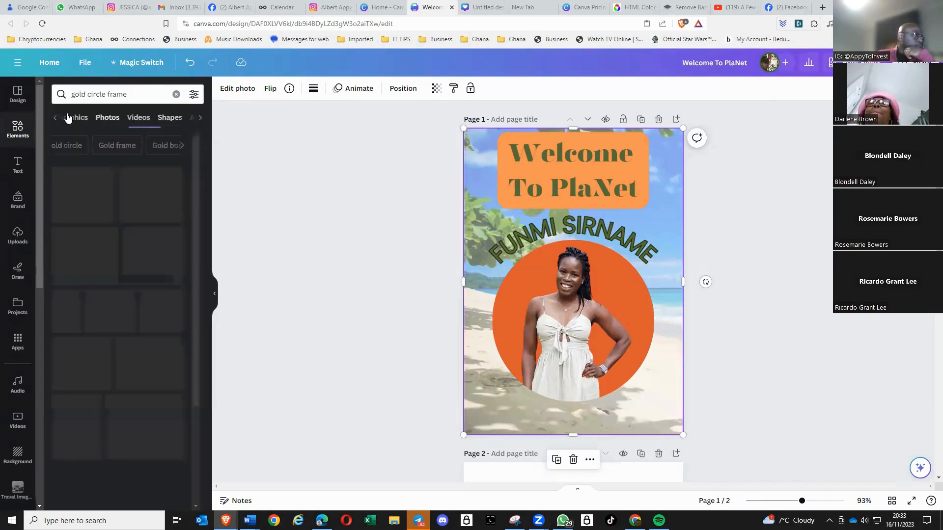
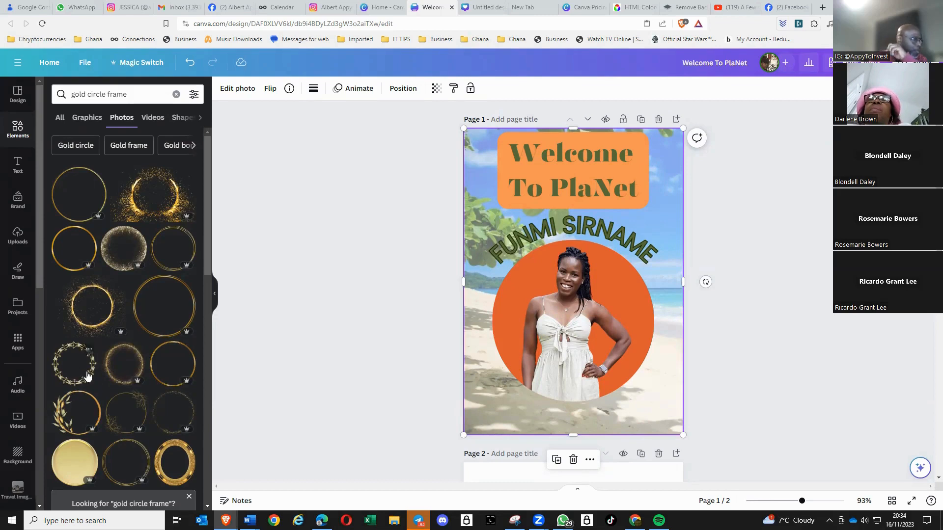
Step: Add the gold circle photo with leaves to page 1 and enlarge it to about 5.1 x 4.6 in
{"action": "left_click", "coordinate": [76, 418]}
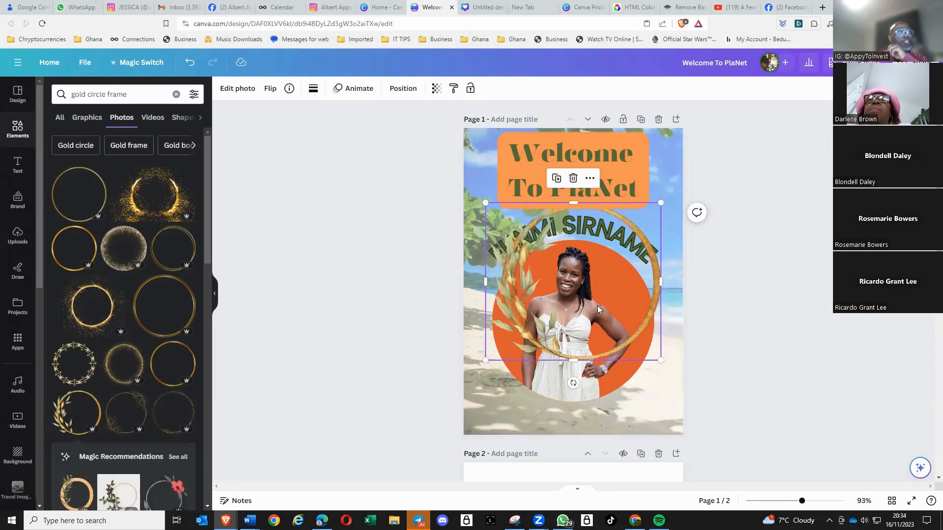
{"action": "left_click_drag", "start_coordinate": [584, 295], "coordinate": [564, 244]}
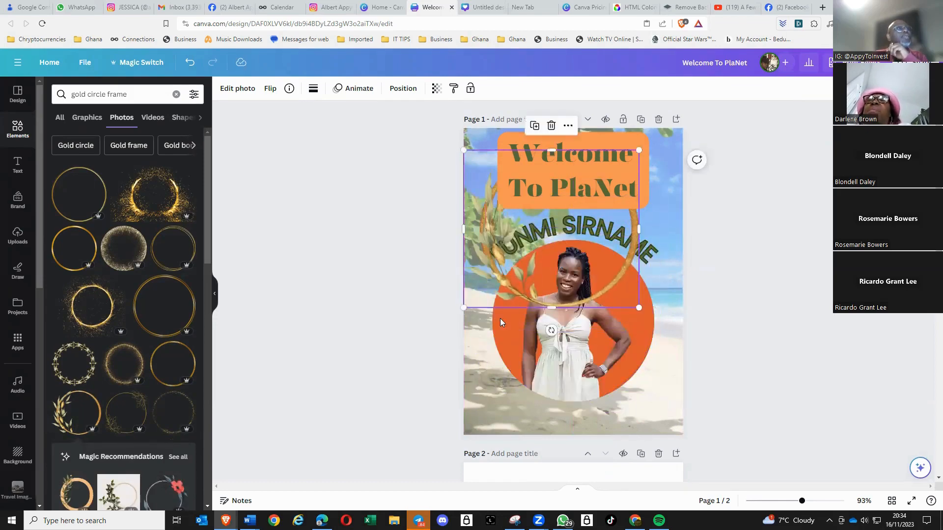
{"action": "left_click_drag", "start_coordinate": [465, 308], "coordinate": [415, 353]}
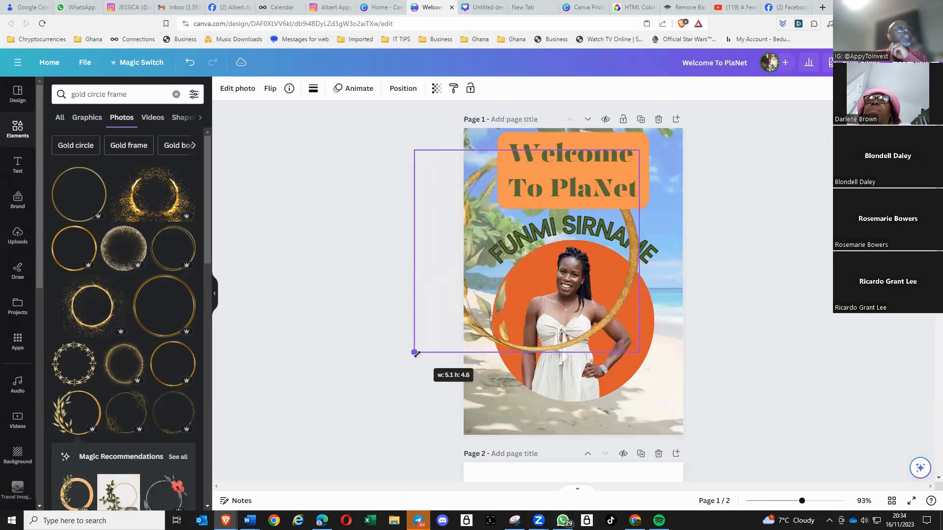
Step: Move and shrink the leafy gold ring to fit around the orange circle, undoing any accidental replacement of the woman's photo
{"action": "left_click_drag", "start_coordinate": [532, 276], "coordinate": [545, 350]}
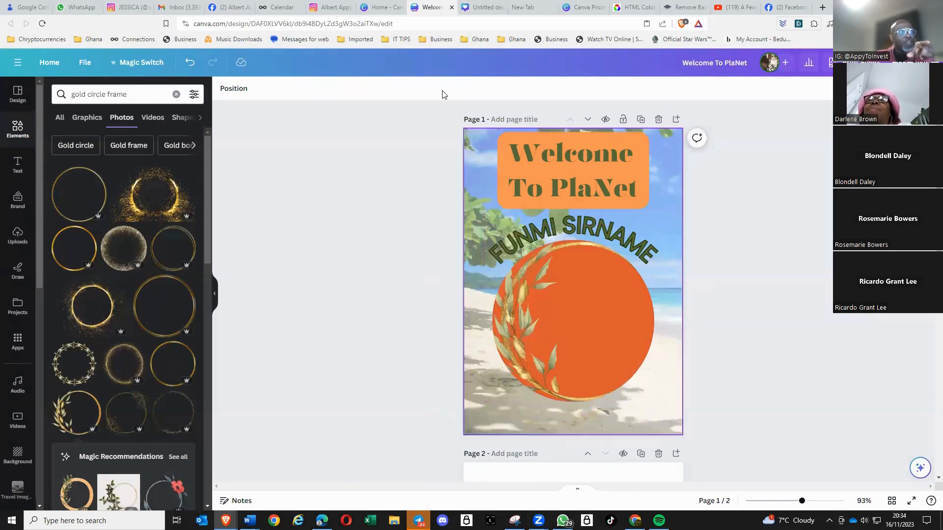
{"action": "left_click", "coordinate": [191, 63]}
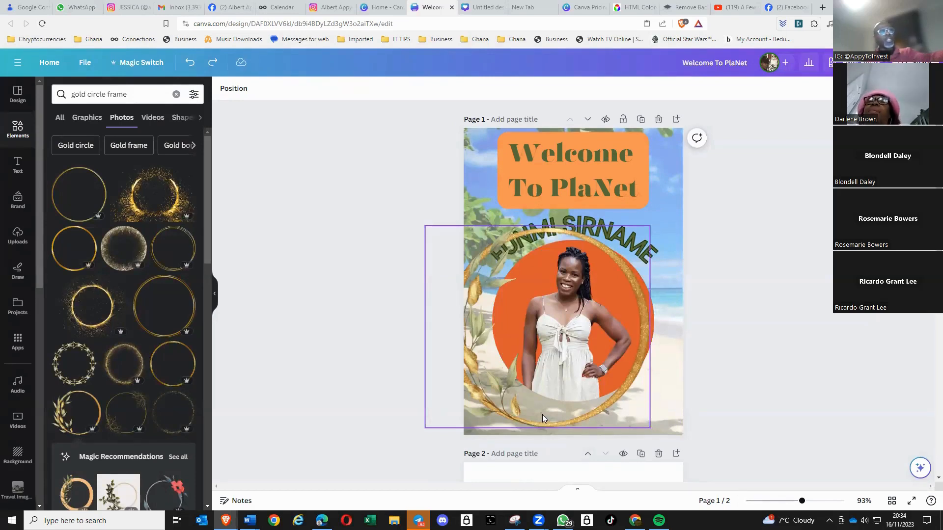
{"action": "left_click_drag", "start_coordinate": [539, 417], "coordinate": [560, 410]}
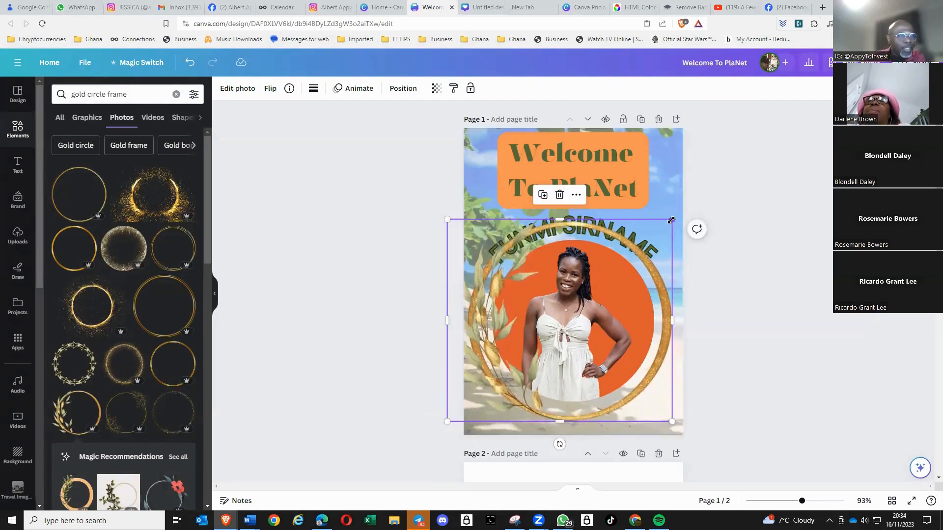
{"action": "left_click_drag", "start_coordinate": [672, 220], "coordinate": [667, 235]}
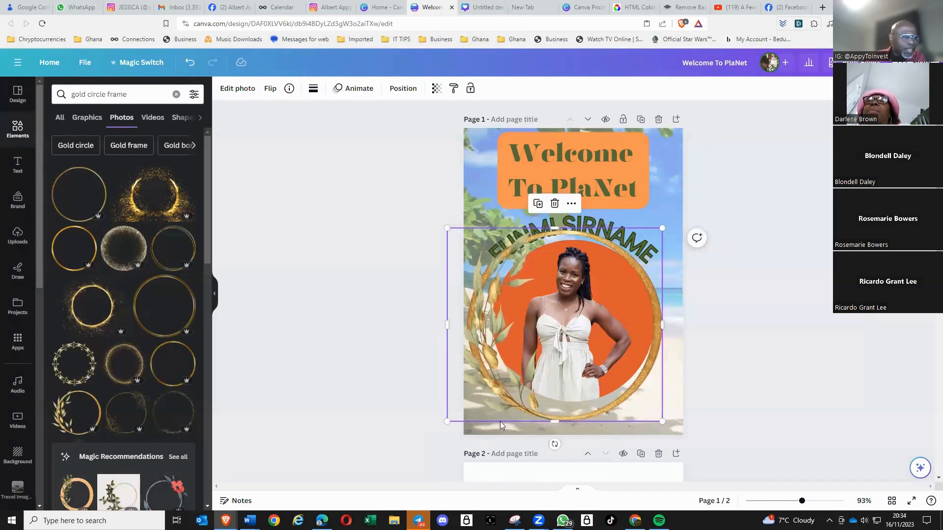
{"action": "left_click_drag", "start_coordinate": [450, 424], "coordinate": [469, 417]}
{"action": "left_click_drag", "start_coordinate": [469, 415], "coordinate": [469, 418]}
{"action": "left_click_drag", "start_coordinate": [570, 320], "coordinate": [564, 314]}
{"action": "left_click", "coordinate": [310, 182]}
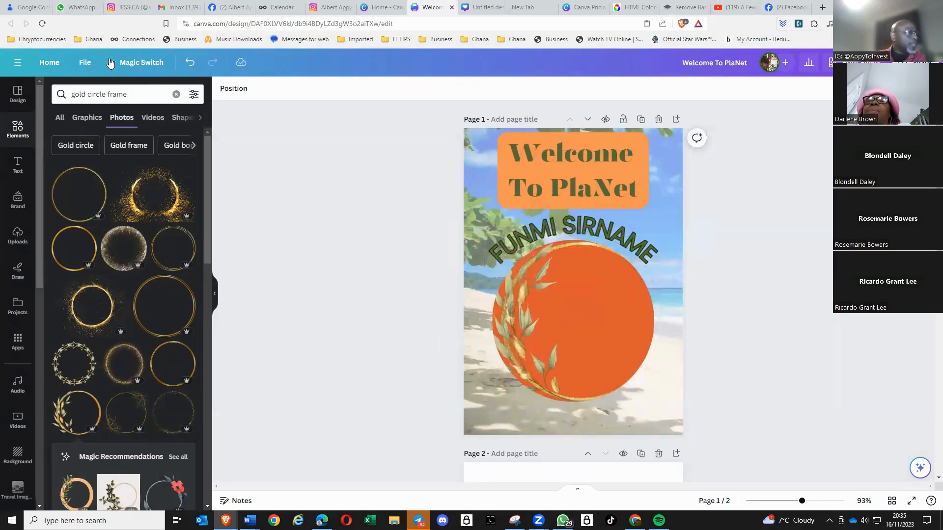
{"action": "left_click", "coordinate": [190, 63]}
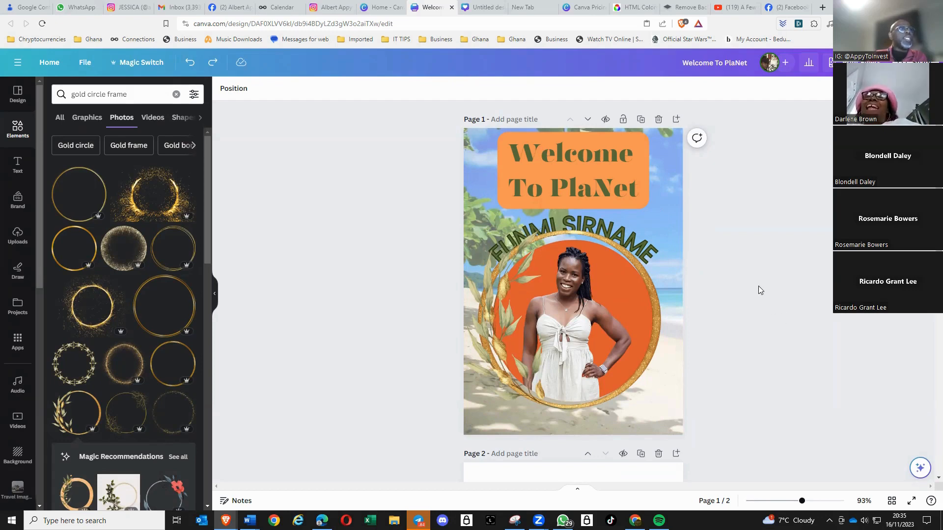
Step: Remove the leafy gold ring from page 1
{"action": "left_click_drag", "start_coordinate": [504, 287], "coordinate": [112, 298]}
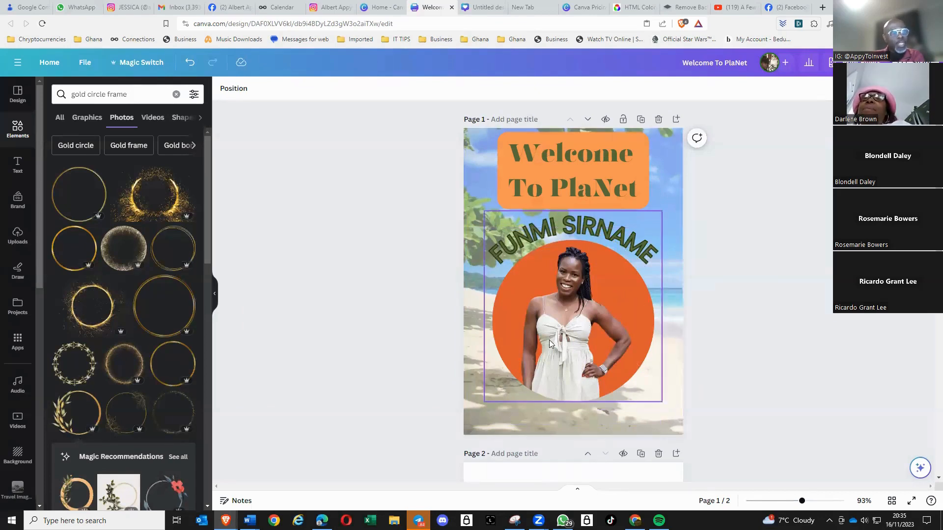
{"action": "scroll", "coordinate": [798, 280], "scroll_direction": "down", "scroll_amount": 2}
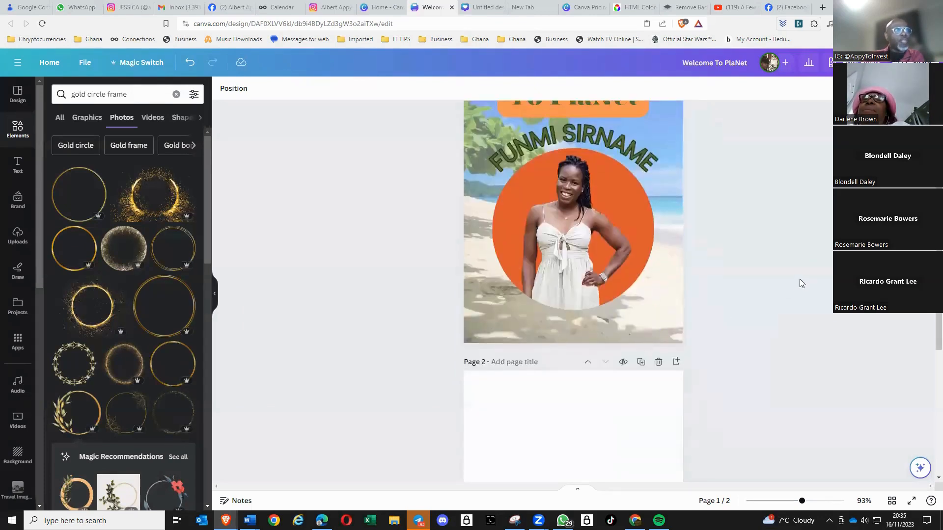
{"action": "scroll", "coordinate": [719, 319], "scroll_direction": "up", "scroll_amount": 1}
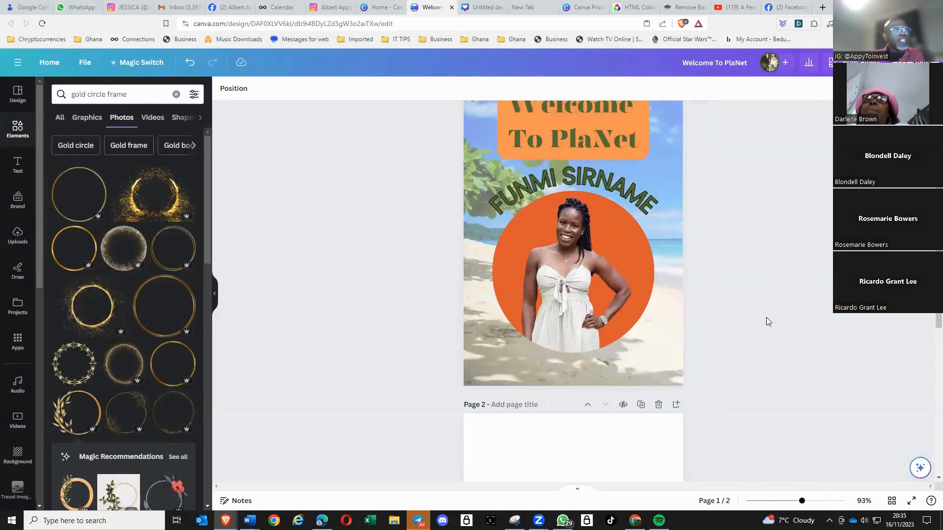
Step: Copy the curved-name and woman-on-orange-circle group from page 1 and paste it onto blank page 2
{"action": "left_click", "coordinate": [601, 273]}
{"action": "right_click", "coordinate": [601, 272]}
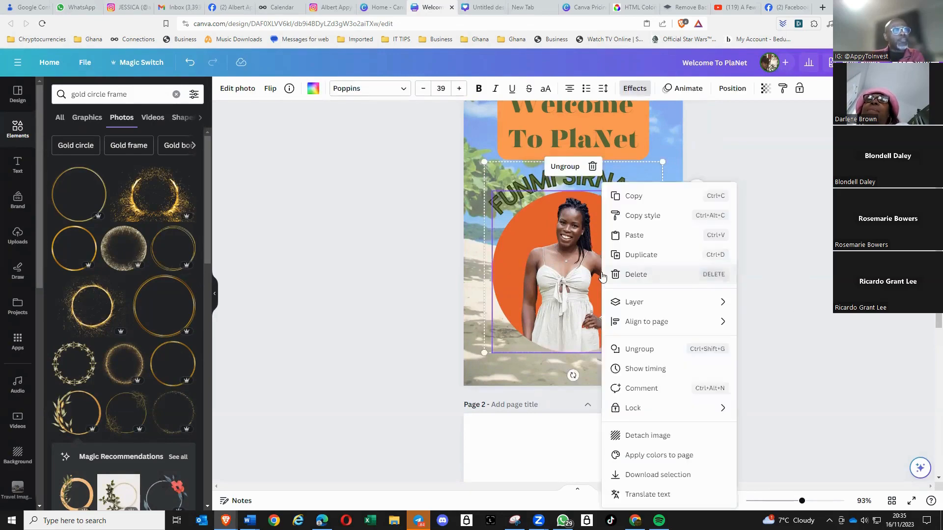
{"action": "left_click", "coordinate": [632, 196]}
{"action": "scroll", "coordinate": [806, 297], "scroll_direction": "down", "scroll_amount": 5}
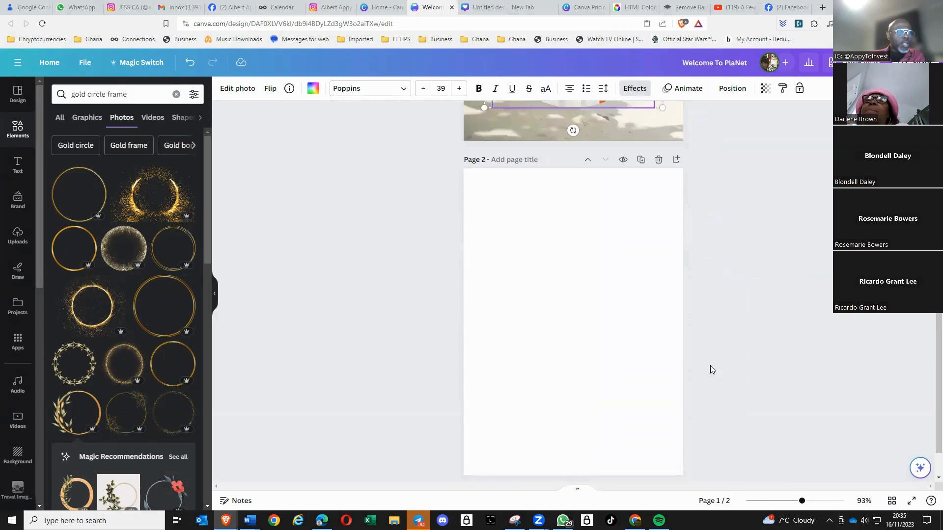
{"action": "left_click", "coordinate": [559, 319]}
{"action": "right_click", "coordinate": [560, 320]}
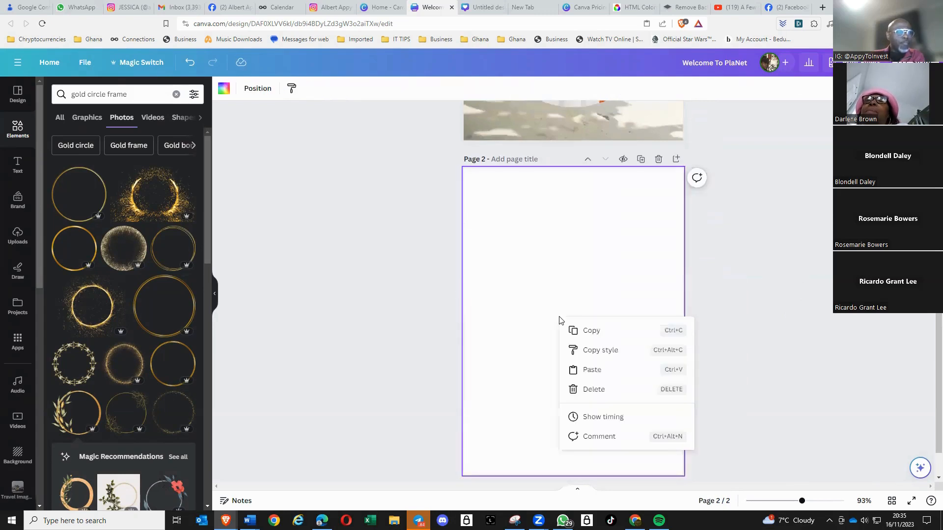
{"action": "left_click", "coordinate": [594, 370]}
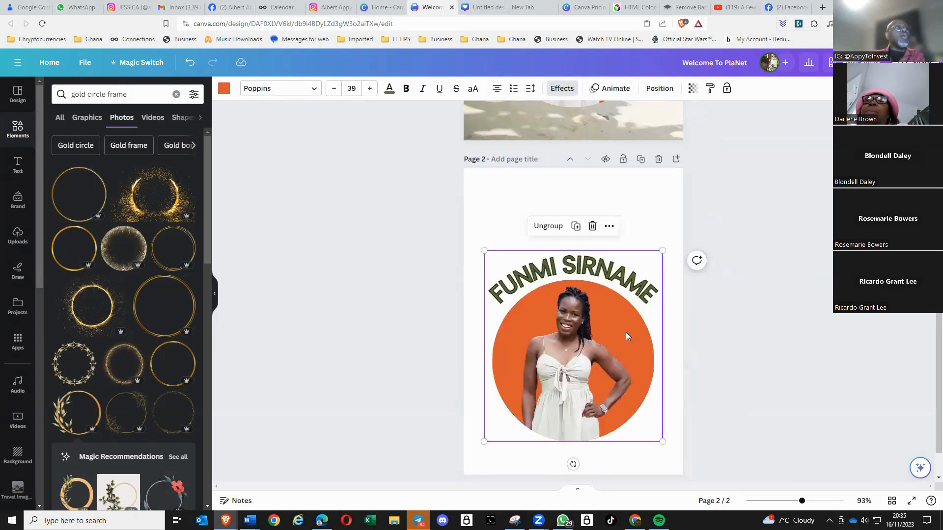
Step: Shrink the pasted name-and-circle group slightly on page 2 and move it up toward the middle of the page
{"action": "left_click", "coordinate": [623, 333]}
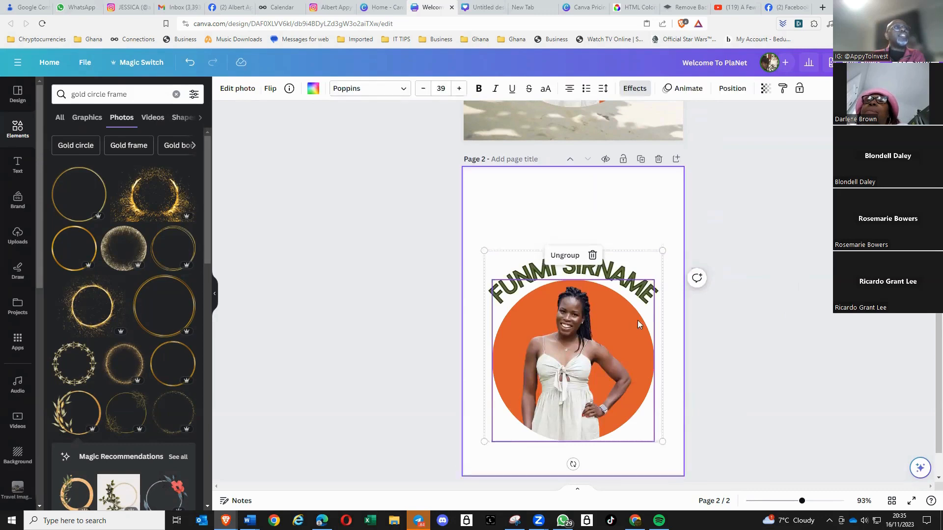
{"action": "left_click", "coordinate": [758, 351]}
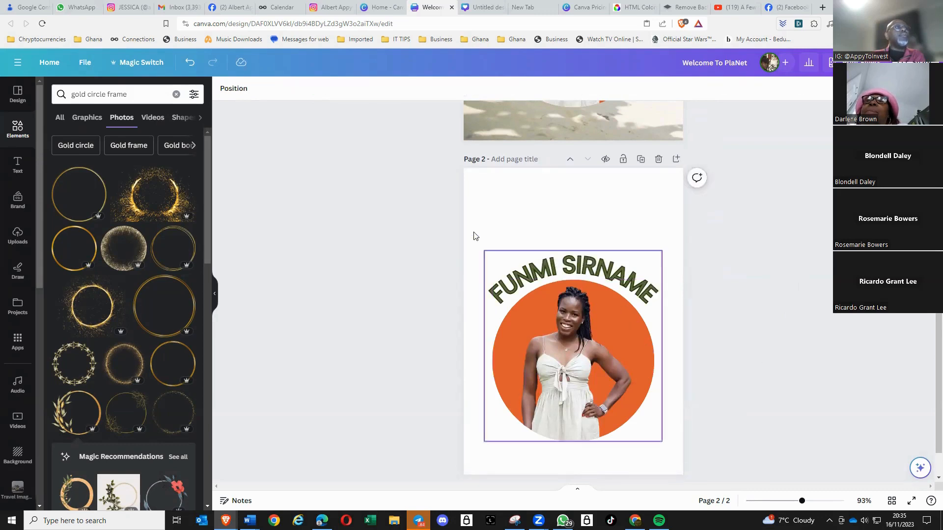
{"action": "left_click", "coordinate": [488, 258]}
{"action": "mouse_move", "coordinate": [484, 250]}
{"action": "left_mouse_down"}
{"action": "mouse_move", "coordinate": [471, 236]}
{"action": "mouse_move", "coordinate": [496, 248]}
{"action": "left_mouse_up"}
{"action": "left_click_drag", "start_coordinate": [565, 359], "coordinate": [565, 317]}
{"action": "left_click", "coordinate": [853, 363]}
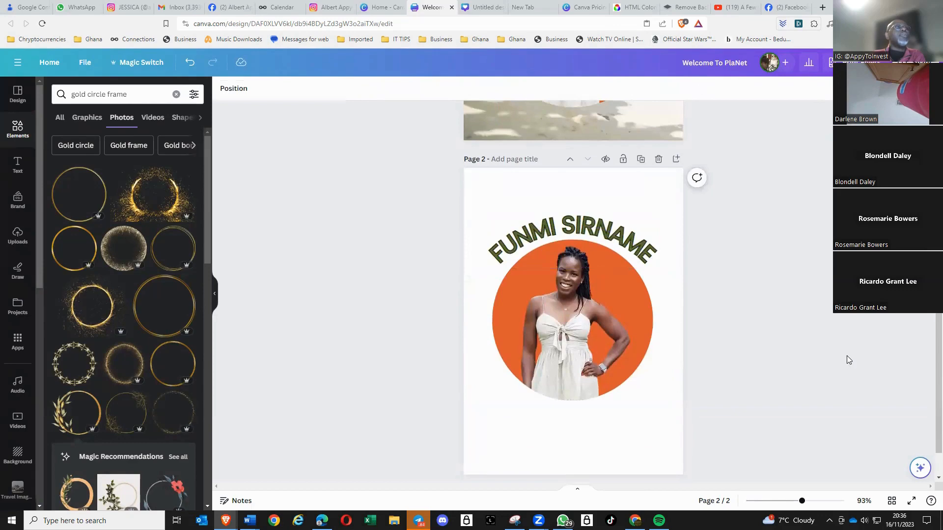
Step: Delete the woman's photo and the rest of the name-and-circle group from page 1
{"action": "scroll", "coordinate": [812, 315], "scroll_direction": "up", "scroll_amount": 3}
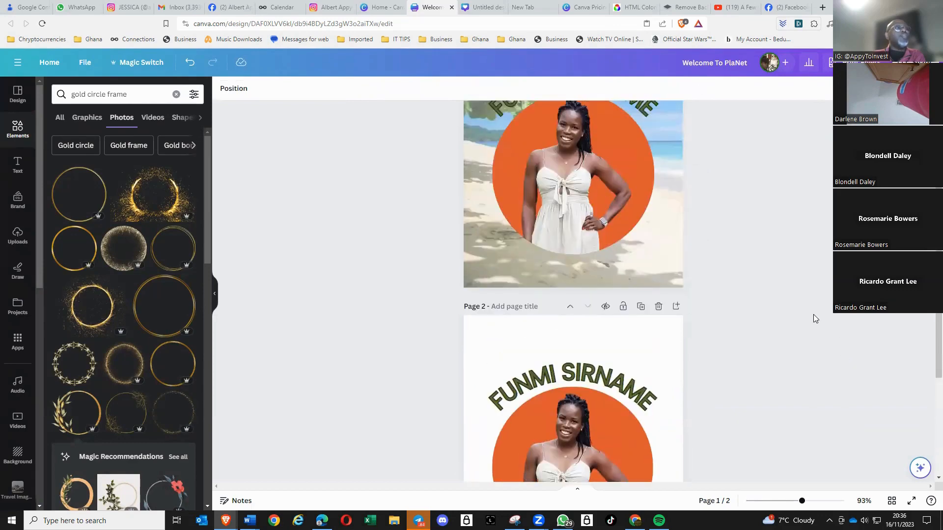
{"action": "left_click", "coordinate": [586, 185]}
{"action": "key", "text": "Delete"}
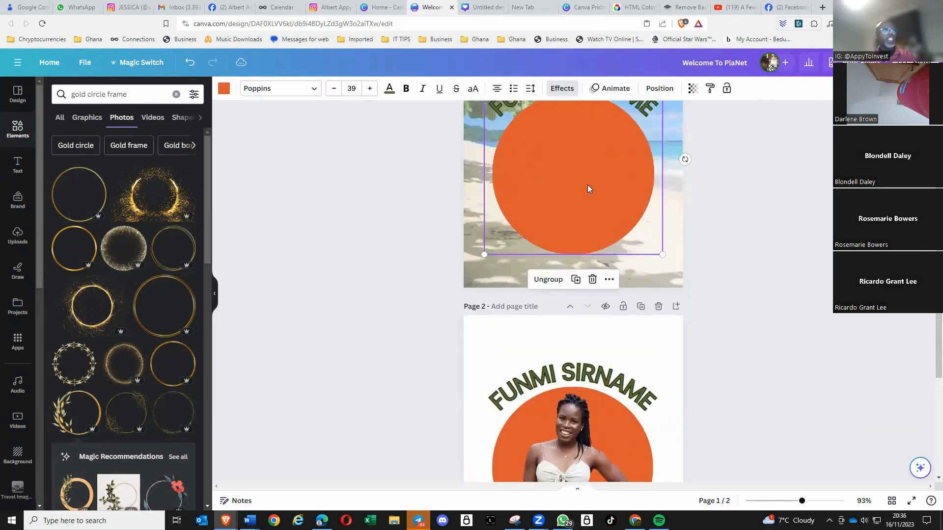
{"action": "key", "text": "Delete"}
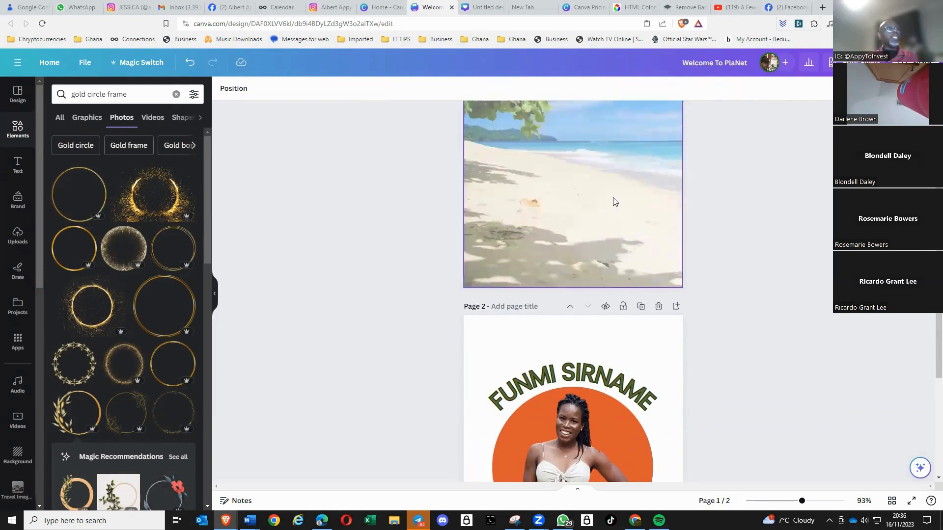
Step: Search Windows for "SNIP" to locate the Snipping Tool app
{"action": "scroll", "coordinate": [771, 277], "scroll_direction": "down", "scroll_amount": 4}
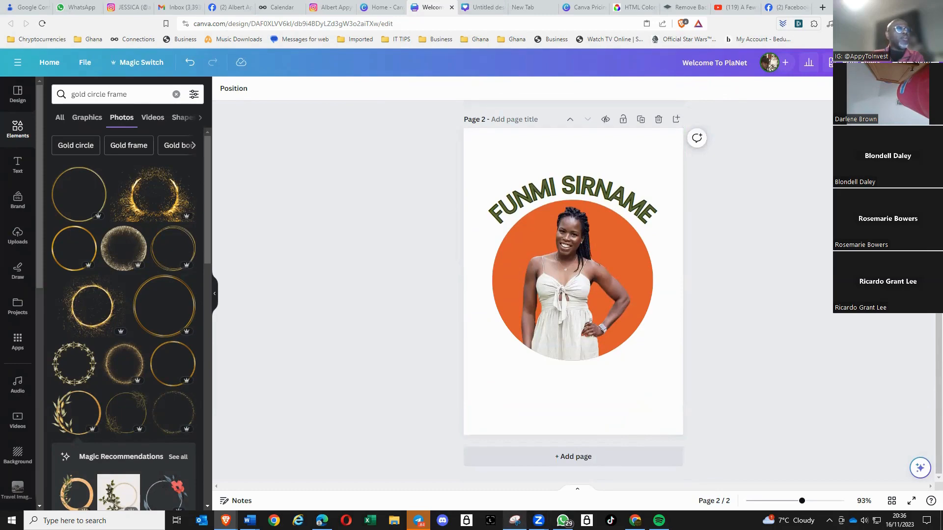
{"action": "left_click", "coordinate": [514, 521]}
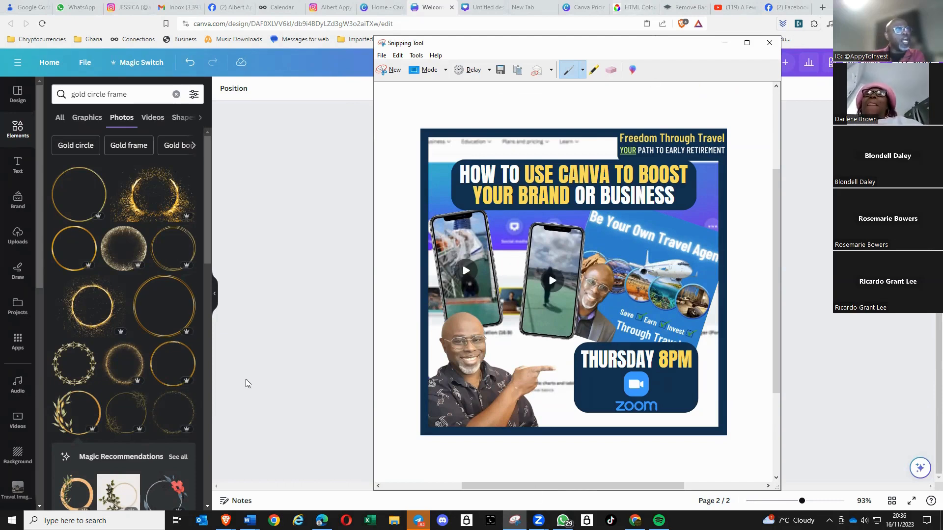
{"action": "left_click", "coordinate": [73, 520]}
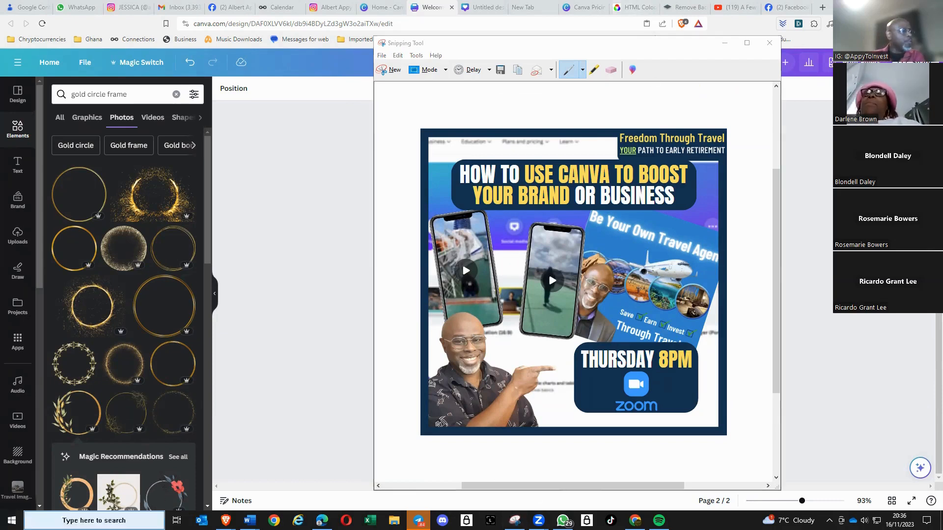
{"action": "type", "text": "SNIP"}
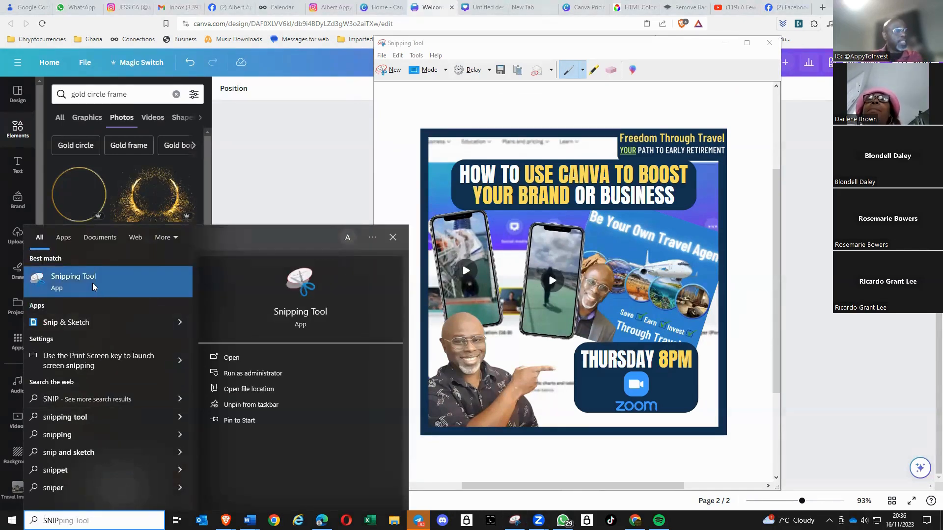
{"action": "left_click", "coordinate": [825, 363]}
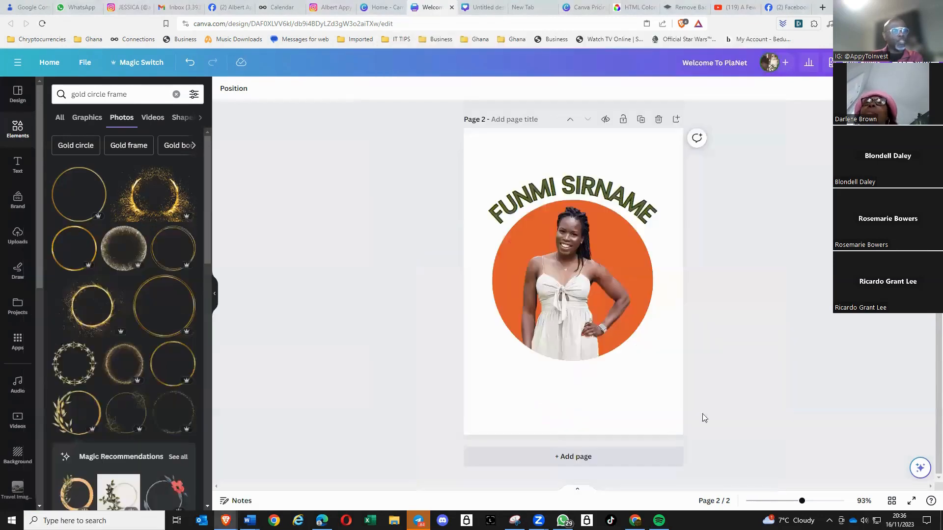
Step: Switch to Snipping Tool and capture a rectangular snip around the curved name and orange-circle portrait on page 2, leaving the snip window minimized
{"action": "left_click", "coordinate": [515, 521]}
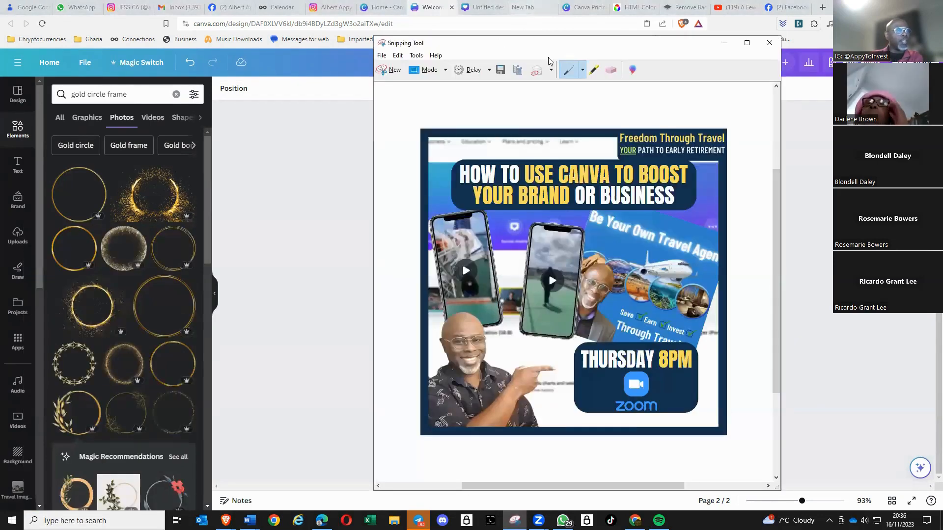
{"action": "left_click_drag", "start_coordinate": [581, 51], "coordinate": [892, 101]}
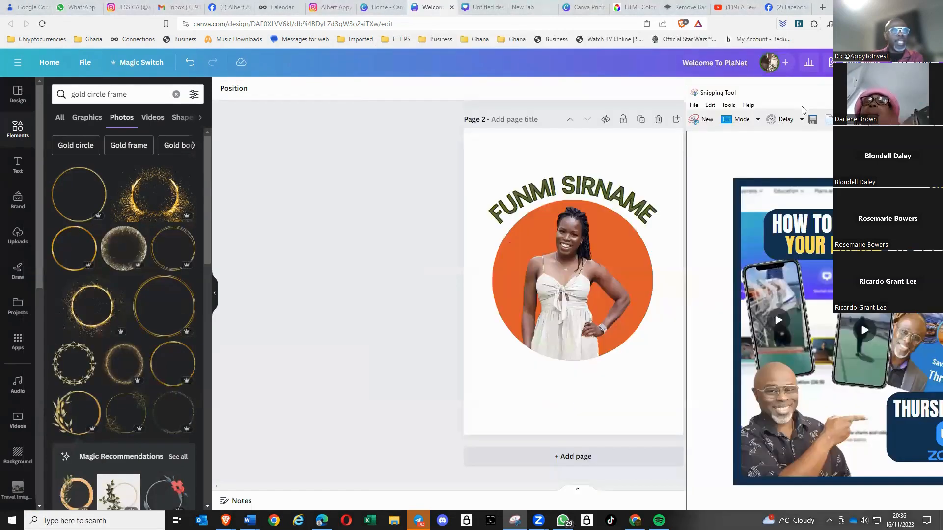
{"action": "left_click", "coordinate": [703, 122]}
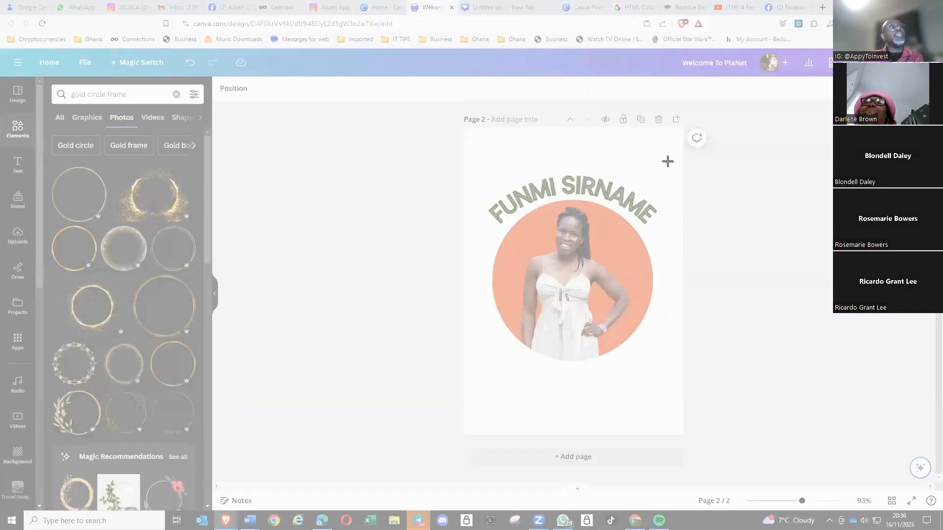
{"action": "left_click_drag", "start_coordinate": [667, 161], "coordinate": [469, 387]}
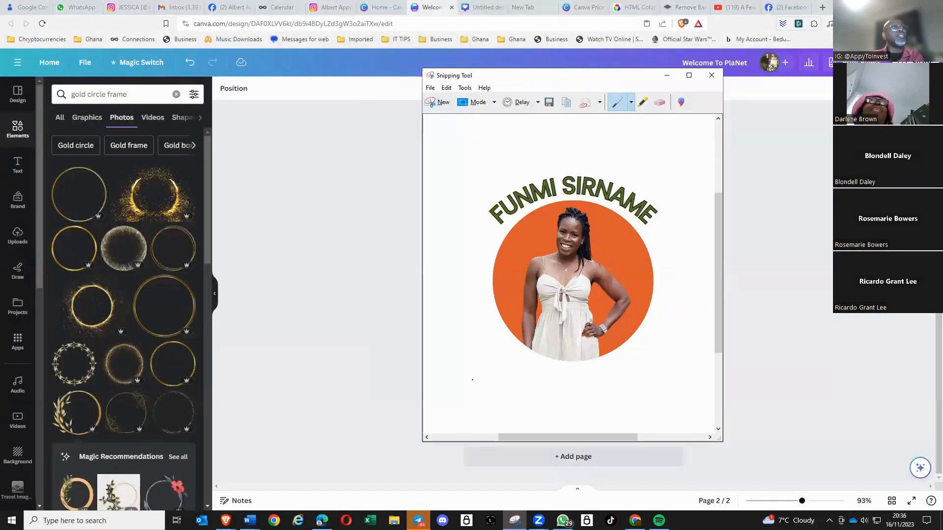
{"action": "scroll", "coordinate": [804, 259], "scroll_direction": "up", "scroll_amount": 5}
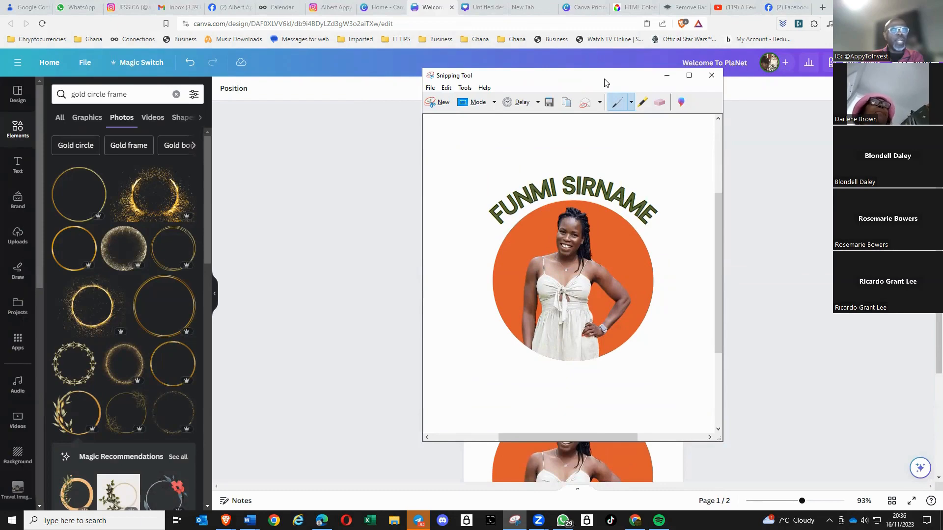
{"action": "left_click", "coordinate": [667, 75]}
{"action": "scroll", "coordinate": [771, 251], "scroll_direction": "up", "scroll_amount": 3}
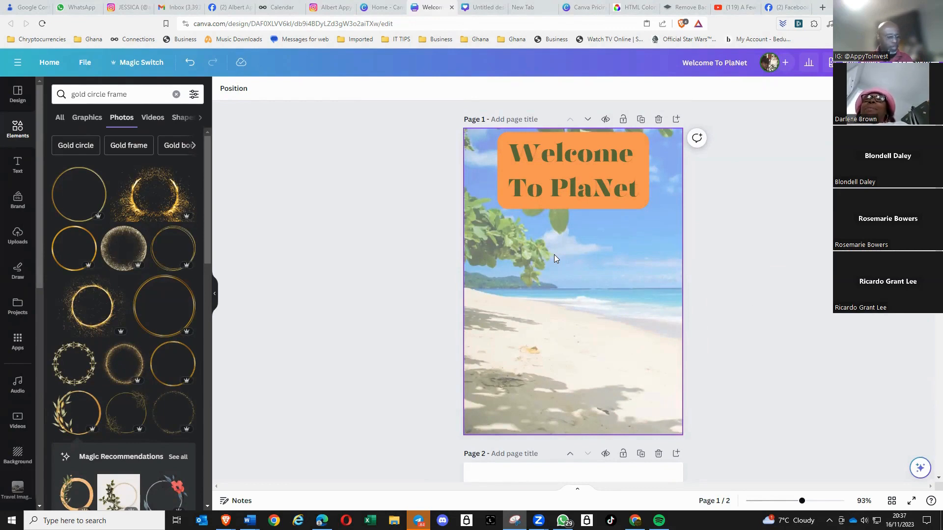
{"action": "left_click", "coordinate": [570, 278]}
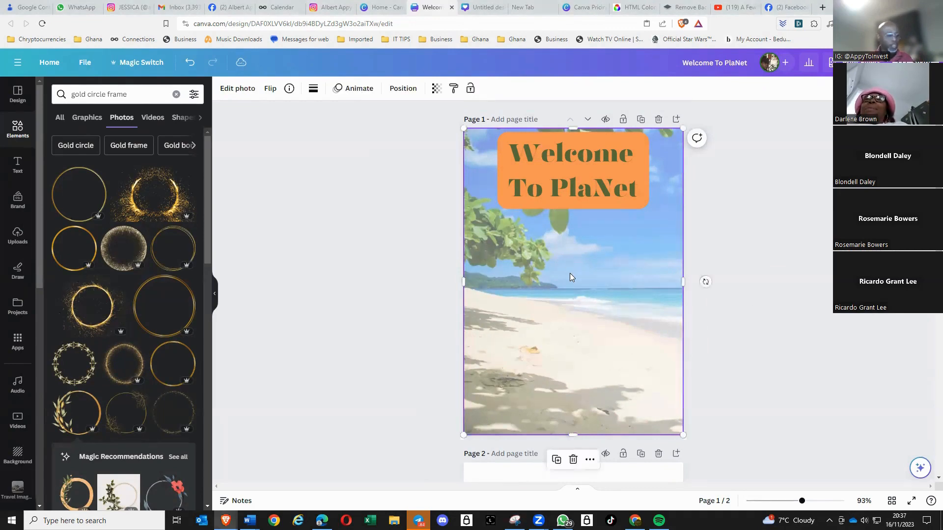
{"action": "key", "text": "ctrl+v"}
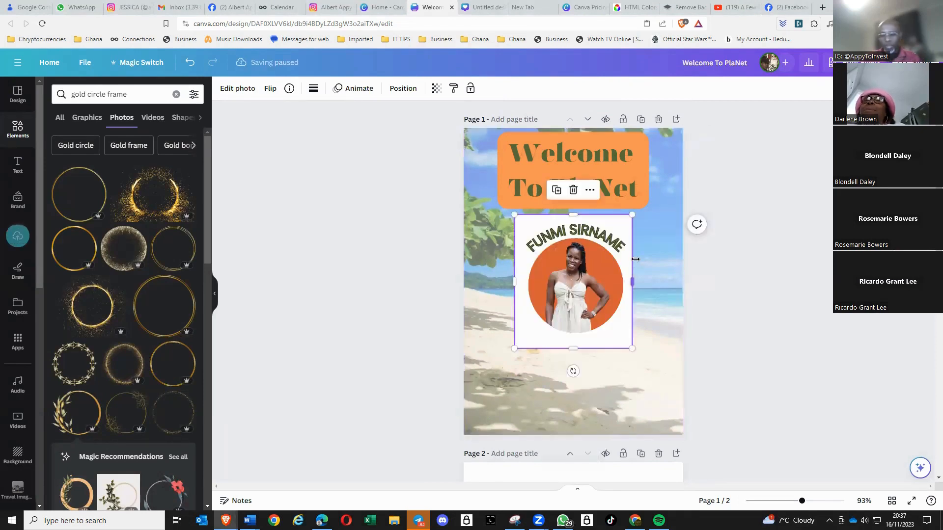
{"action": "key", "text": "Delete"}
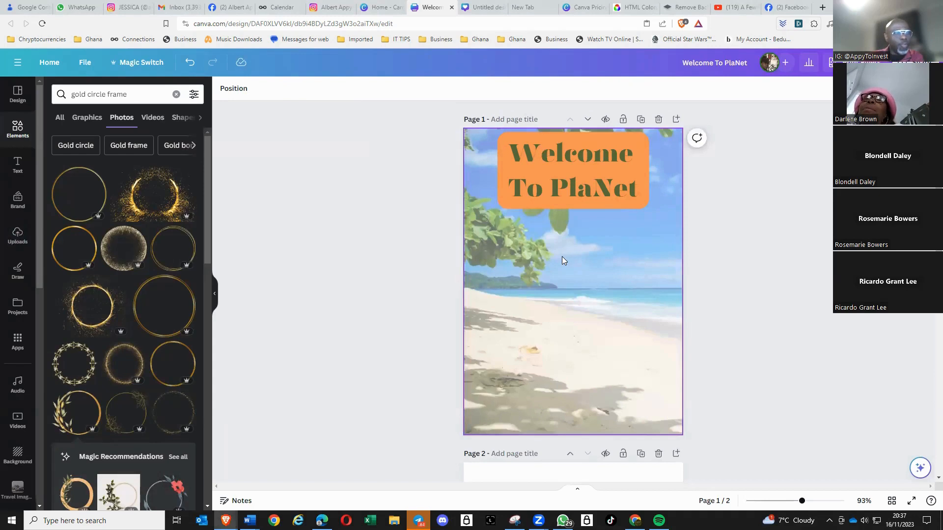
Step: Paste the captured name-and-portrait image onto page 1, enlarge it and position it below the Welcome To PlaNet title
{"action": "right_click", "coordinate": [563, 260]}
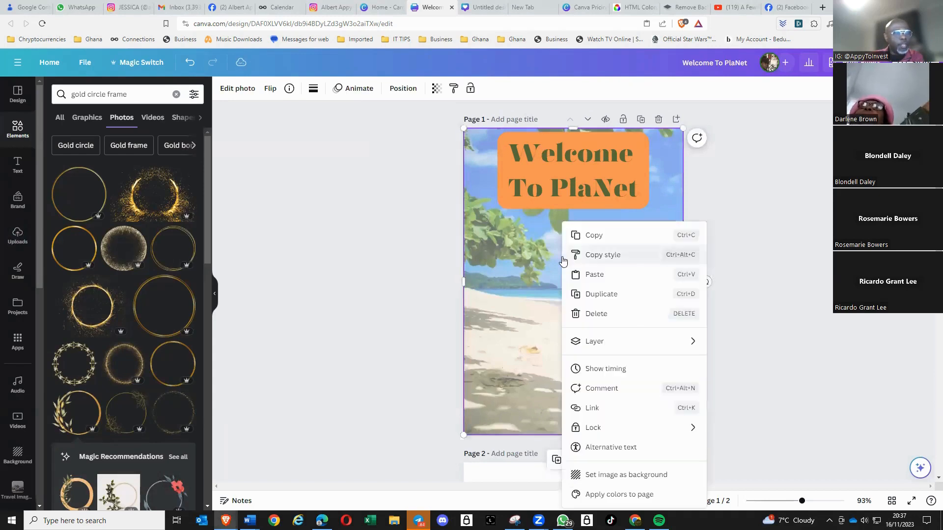
{"action": "left_click", "coordinate": [597, 276]}
{"action": "left_click_drag", "start_coordinate": [570, 294], "coordinate": [577, 316]}
{"action": "left_click_drag", "start_coordinate": [522, 372], "coordinate": [489, 408]}
{"action": "left_click_drag", "start_coordinate": [637, 408], "coordinate": [648, 414]}
{"action": "left_click_drag", "start_coordinate": [576, 338], "coordinate": [583, 328]}
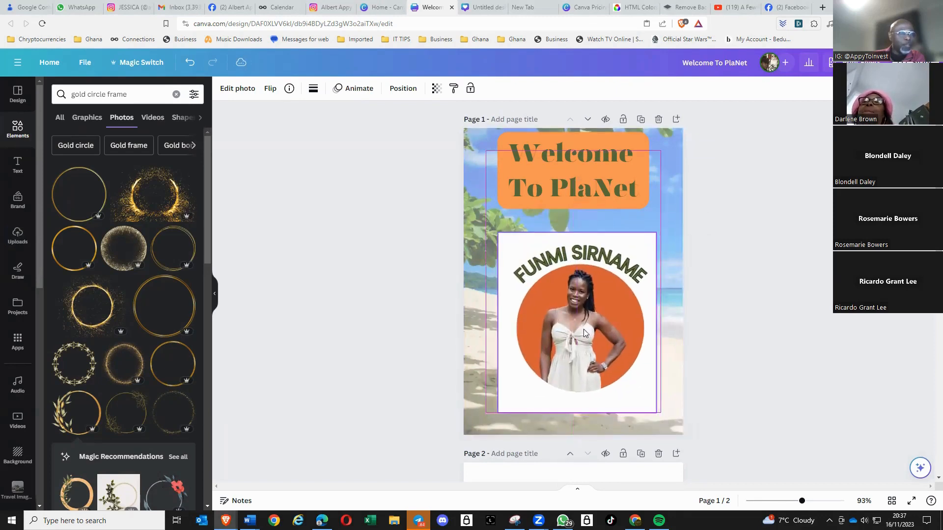
Step: Remove the pasted image's background with BG Remover, then enlarge the cutout slightly and centre it horizontally on page 1
{"action": "left_click", "coordinate": [238, 89]}
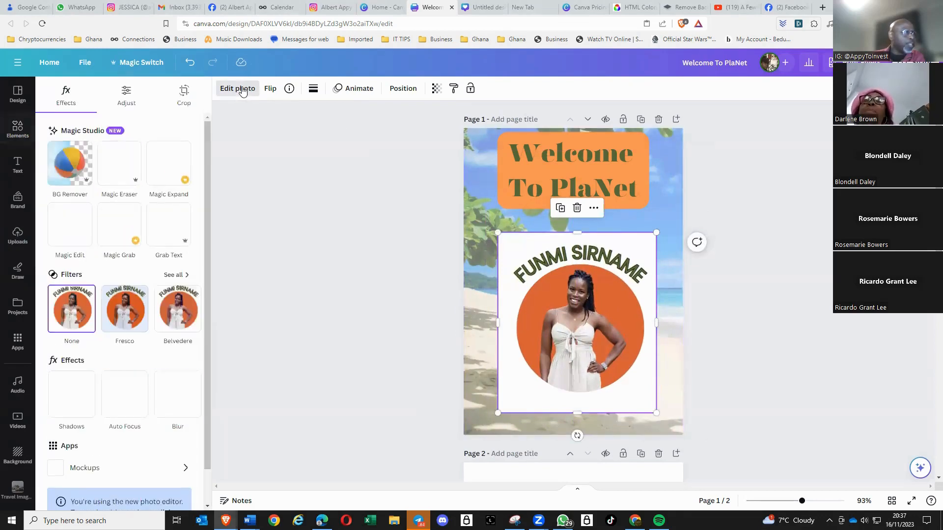
{"action": "left_click", "coordinate": [78, 162]}
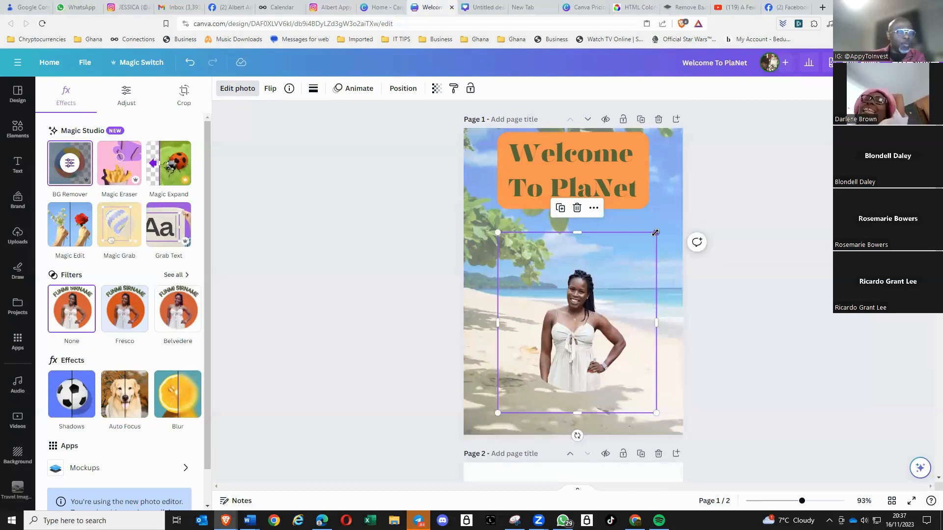
{"action": "left_click_drag", "start_coordinate": [668, 224], "coordinate": [673, 215]}
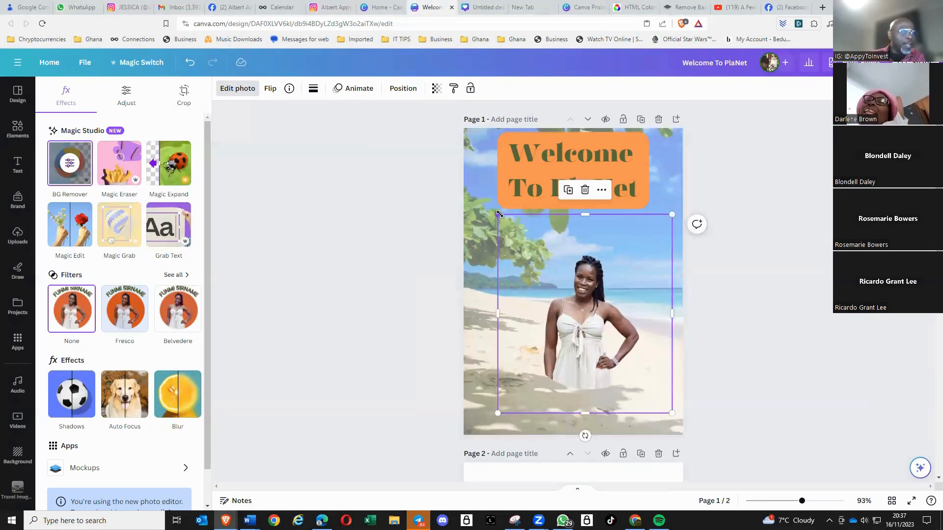
{"action": "left_click_drag", "start_coordinate": [498, 214], "coordinate": [491, 206]}
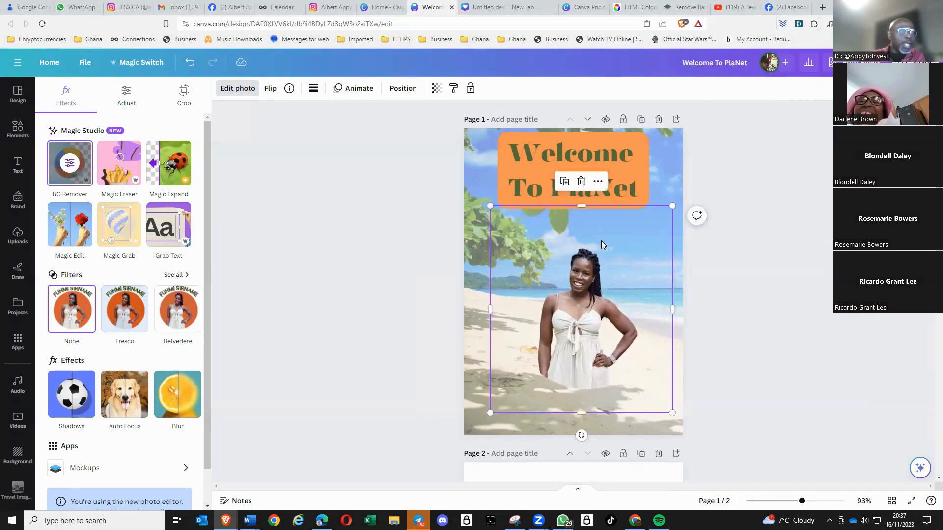
{"action": "left_click_drag", "start_coordinate": [601, 244], "coordinate": [594, 249]}
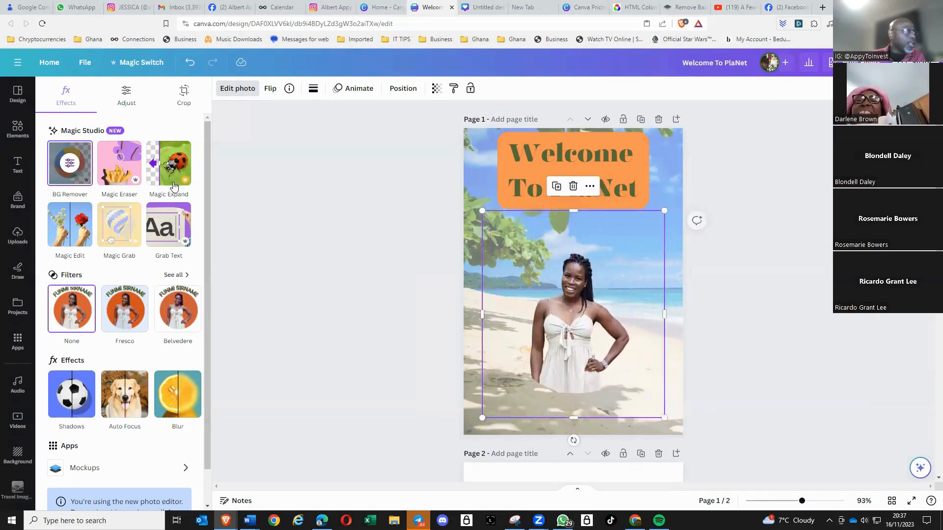
Step: Restore the orange area around the woman using the Restore brush at size 100, and move the image slightly up on page 1
{"action": "left_click", "coordinate": [72, 171]}
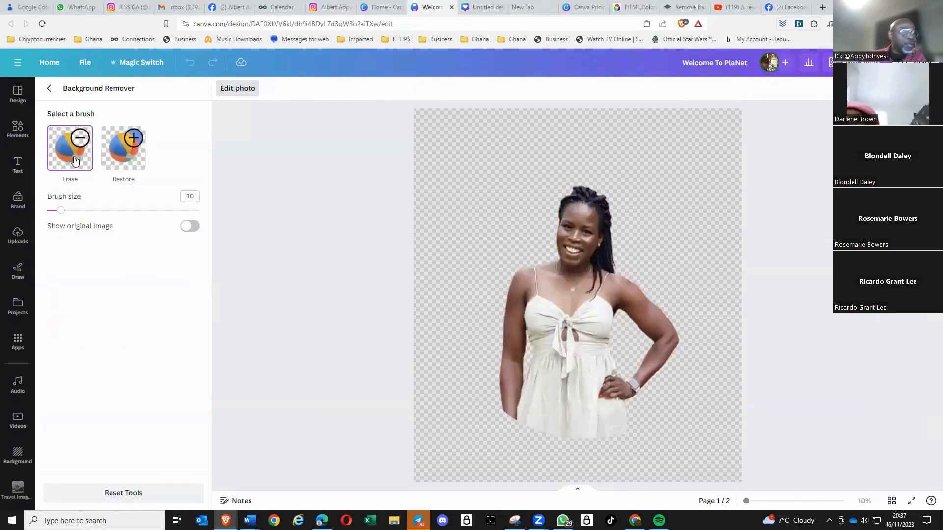
{"action": "left_click", "coordinate": [123, 147]}
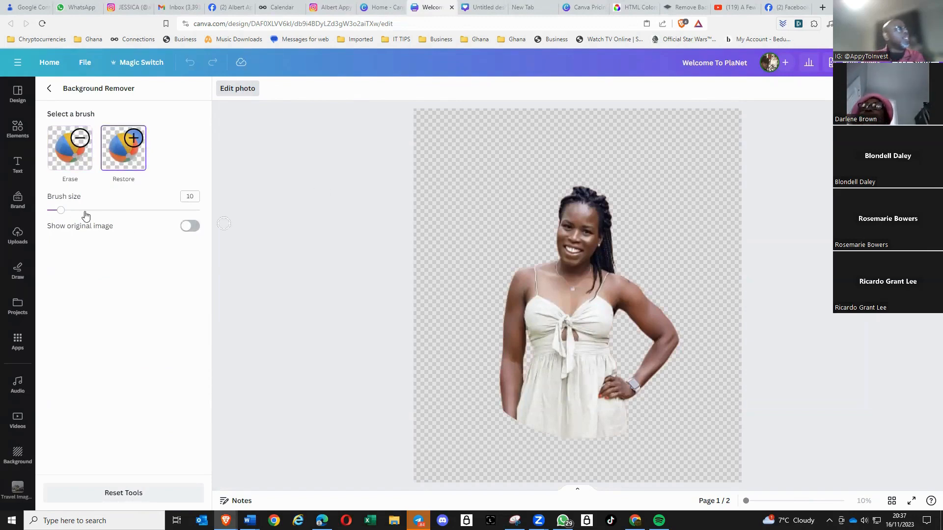
{"action": "left_click_drag", "start_coordinate": [65, 215], "coordinate": [206, 222]}
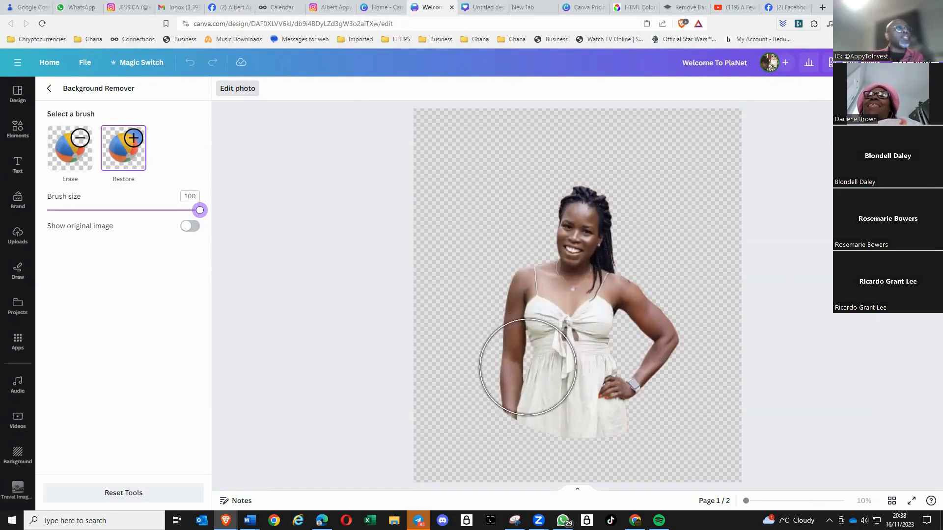
{"action": "mouse_move", "coordinate": [528, 367]}
{"action": "left_mouse_down"}
{"action": "mouse_move", "coordinate": [527, 320]}
{"action": "mouse_move", "coordinate": [551, 265]}
{"action": "mouse_move", "coordinate": [579, 240]}
{"action": "mouse_move", "coordinate": [620, 253]}
{"action": "mouse_move", "coordinate": [637, 302]}
{"action": "mouse_move", "coordinate": [639, 351]}
{"action": "mouse_move", "coordinate": [621, 382]}
{"action": "mouse_move", "coordinate": [619, 371]}
{"action": "mouse_move", "coordinate": [640, 349]}
{"action": "mouse_move", "coordinate": [644, 302]}
{"action": "mouse_move", "coordinate": [620, 257]}
{"action": "mouse_move", "coordinate": [582, 235]}
{"action": "mouse_move", "coordinate": [536, 259]}
{"action": "mouse_move", "coordinate": [522, 317]}
{"action": "mouse_move", "coordinate": [536, 370]}
{"action": "mouse_move", "coordinate": [514, 346]}
{"action": "mouse_move", "coordinate": [506, 299]}
{"action": "mouse_move", "coordinate": [533, 260]}
{"action": "mouse_move", "coordinate": [598, 246]}
{"action": "mouse_move", "coordinate": [640, 261]}
{"action": "mouse_move", "coordinate": [663, 295]}
{"action": "left_mouse_up"}
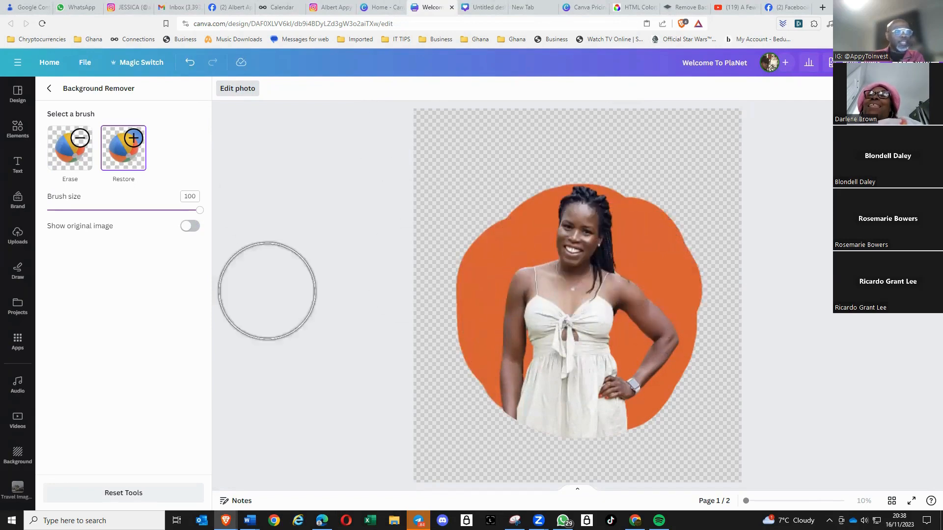
{"action": "left_click", "coordinate": [49, 88]}
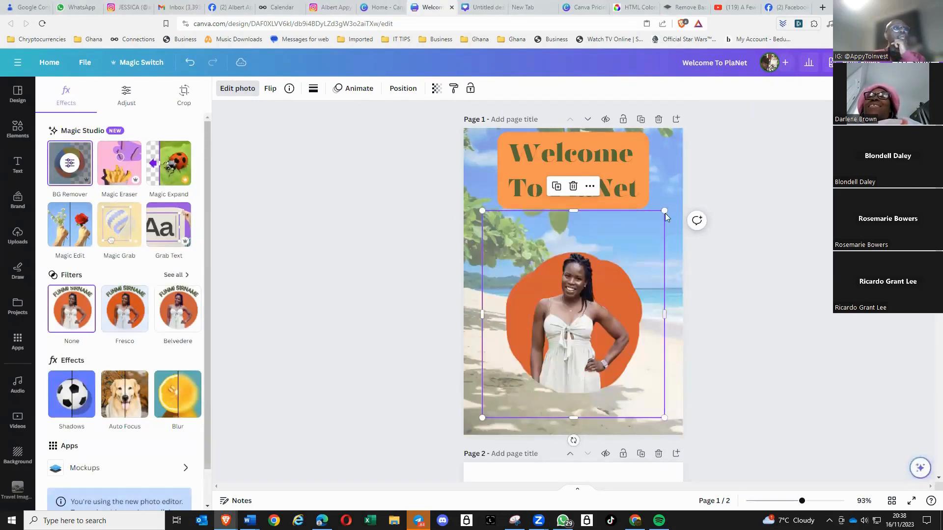
{"action": "left_click_drag", "start_coordinate": [576, 335], "coordinate": [575, 316]}
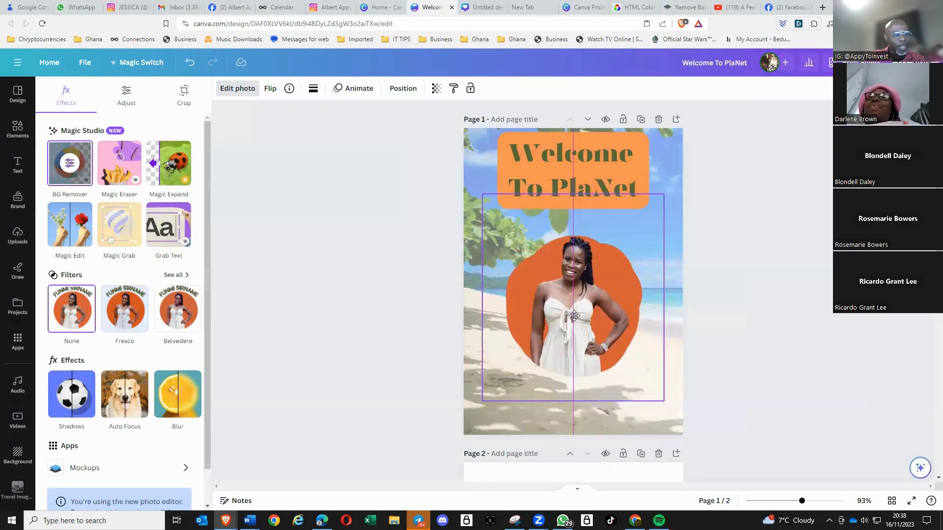
{"action": "mouse_move", "coordinate": [574, 316]}
{"action": "left_mouse_down"}
{"action": "mouse_move", "coordinate": [573, 278]}
{"action": "mouse_move", "coordinate": [574, 321]}
{"action": "left_mouse_up"}
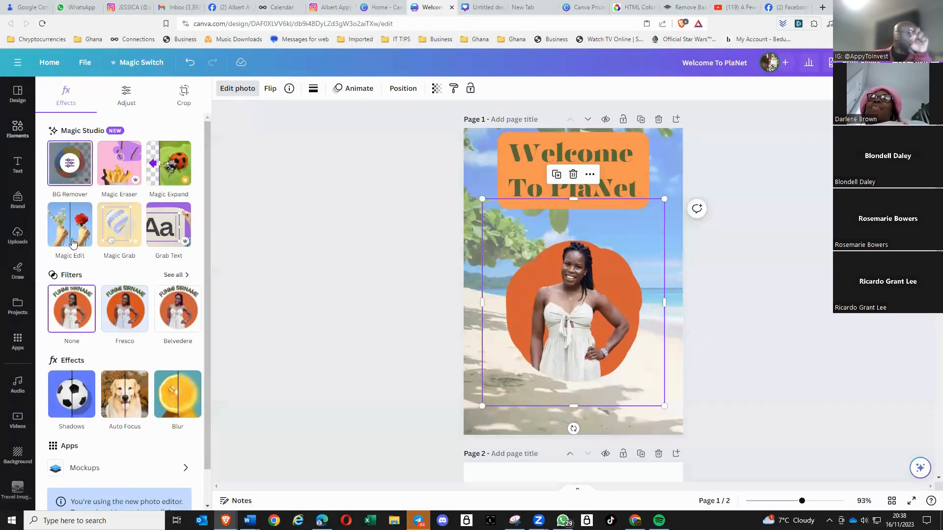
Step: Add the recently used leafy gold ring to page 1, then resize and position it to frame the woman and orange backdrop
{"action": "left_click", "coordinate": [27, 139]}
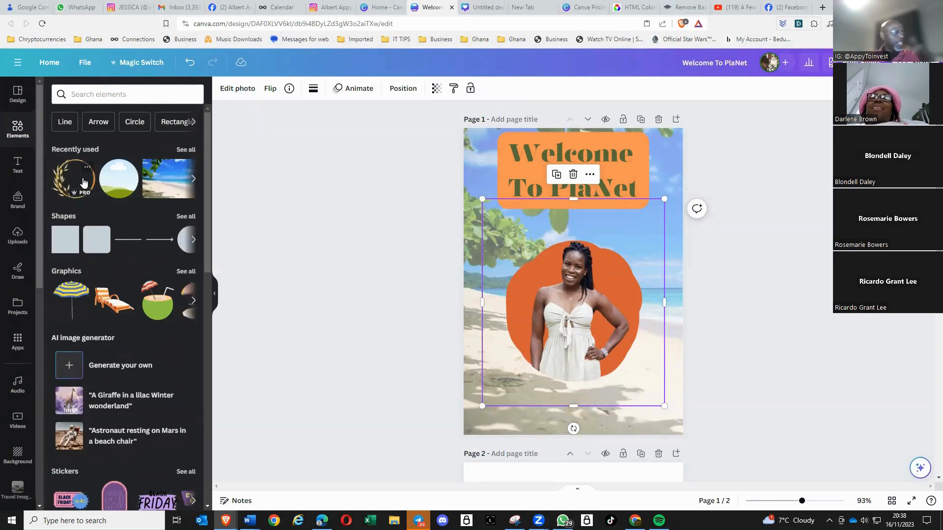
{"action": "left_click", "coordinate": [75, 189]}
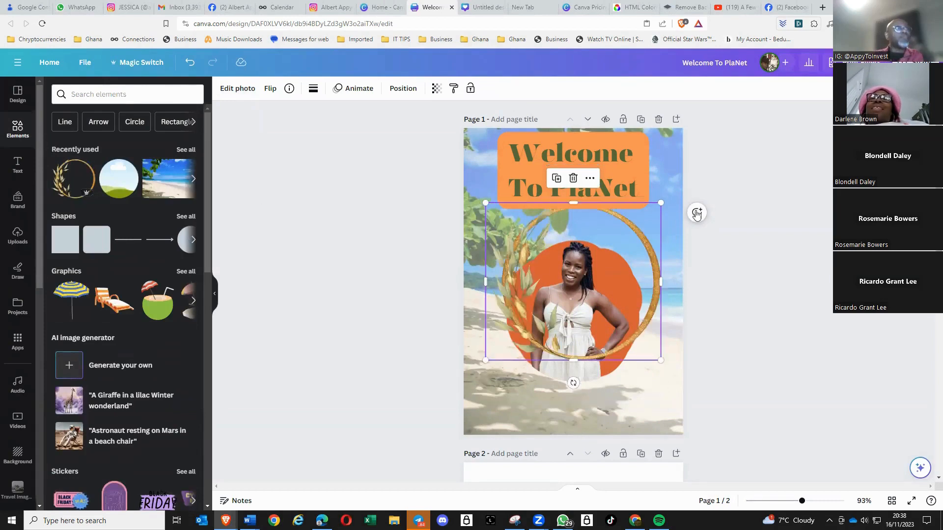
{"action": "left_click_drag", "start_coordinate": [661, 202], "coordinate": [668, 197]}
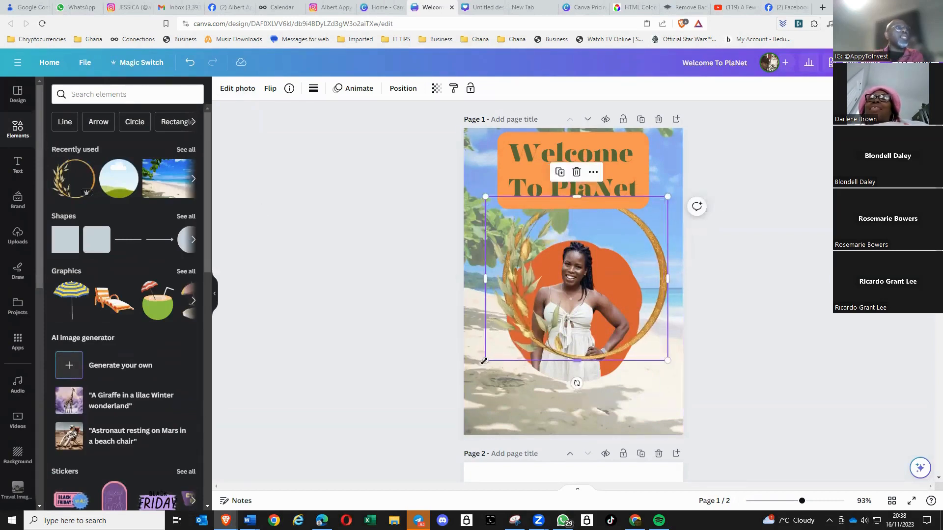
{"action": "left_click_drag", "start_coordinate": [480, 378], "coordinate": [452, 396]}
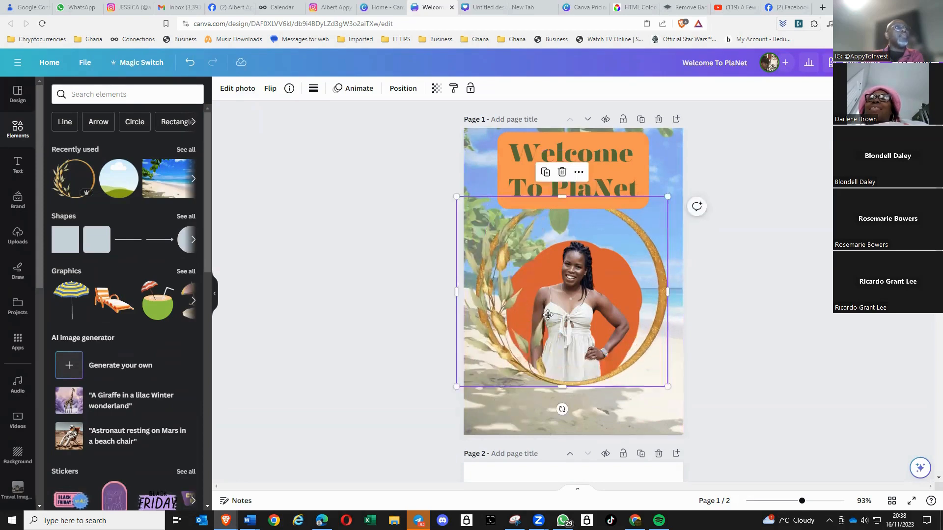
{"action": "mouse_move", "coordinate": [544, 310]}
{"action": "left_mouse_down"}
{"action": "mouse_move", "coordinate": [543, 335]}
{"action": "mouse_move", "coordinate": [550, 321]}
{"action": "left_mouse_up"}
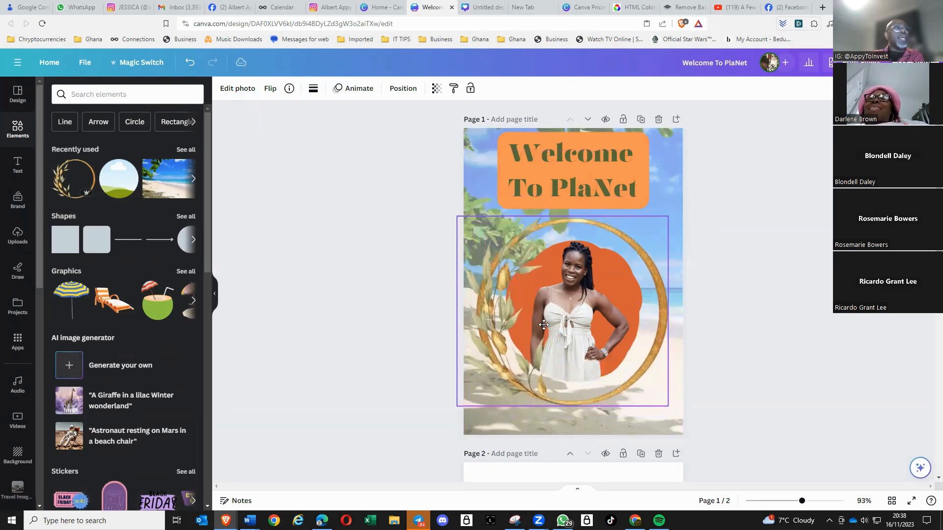
{"action": "left_click_drag", "start_coordinate": [668, 216], "coordinate": [655, 228]}
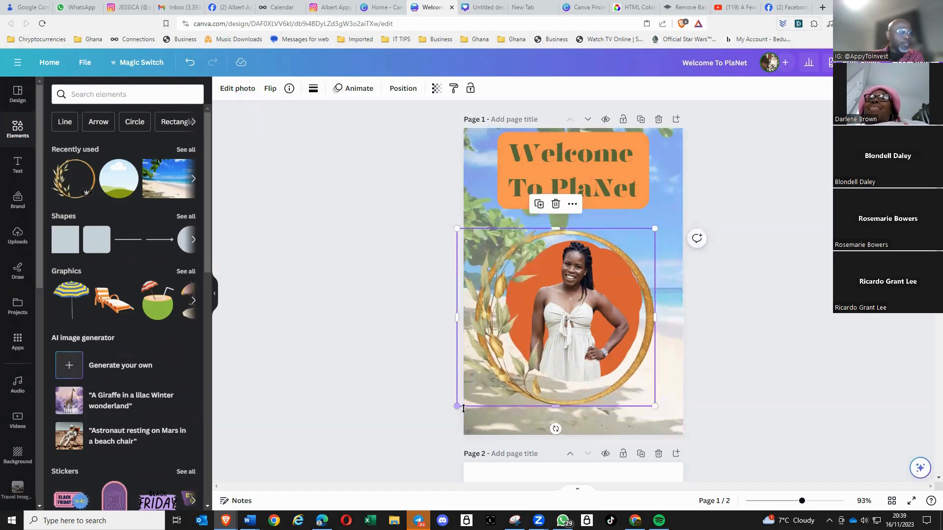
{"action": "left_click_drag", "start_coordinate": [457, 407], "coordinate": [483, 391]}
{"action": "left_click_drag", "start_coordinate": [569, 333], "coordinate": [567, 333]}
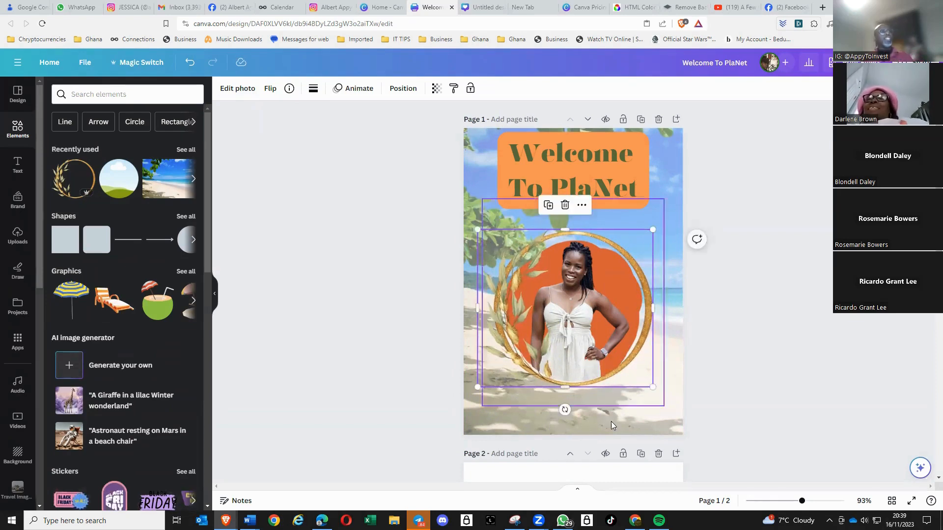
Step: Move the leafy gold ring slightly down around the woman and send it one layer backward, behind the portrait cutout
{"action": "left_click", "coordinate": [628, 412]}
{"action": "left_click", "coordinate": [608, 313]}
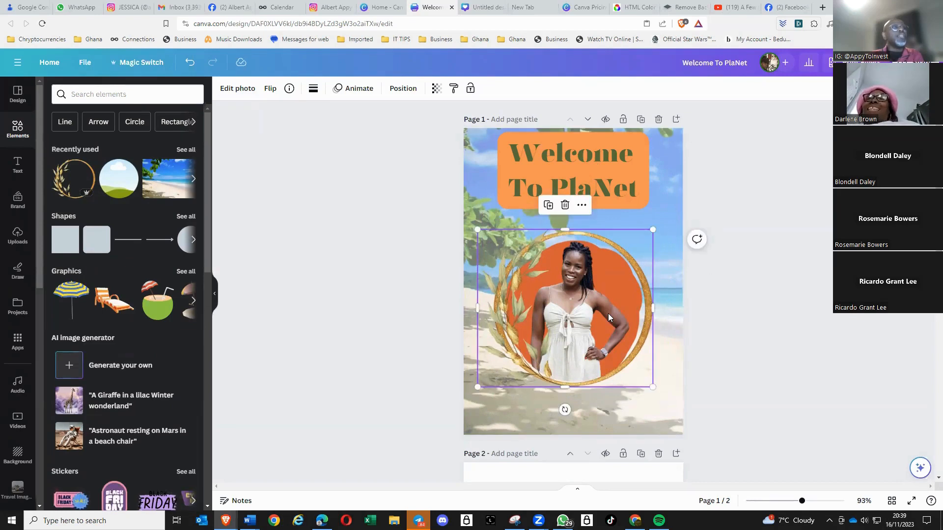
{"action": "mouse_move", "coordinate": [583, 310]}
{"action": "left_mouse_down"}
{"action": "mouse_move", "coordinate": [603, 252]}
{"action": "mouse_move", "coordinate": [584, 315]}
{"action": "left_mouse_up"}
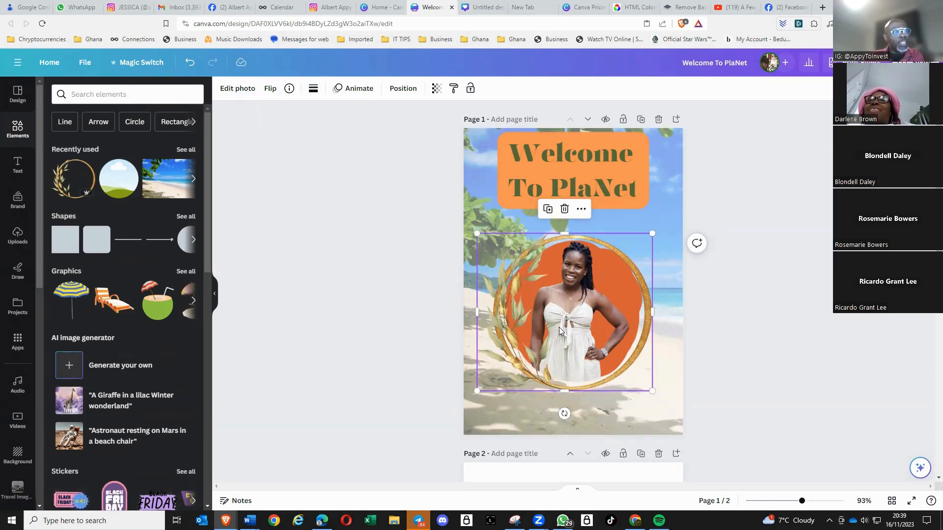
{"action": "left_click", "coordinate": [402, 90]}
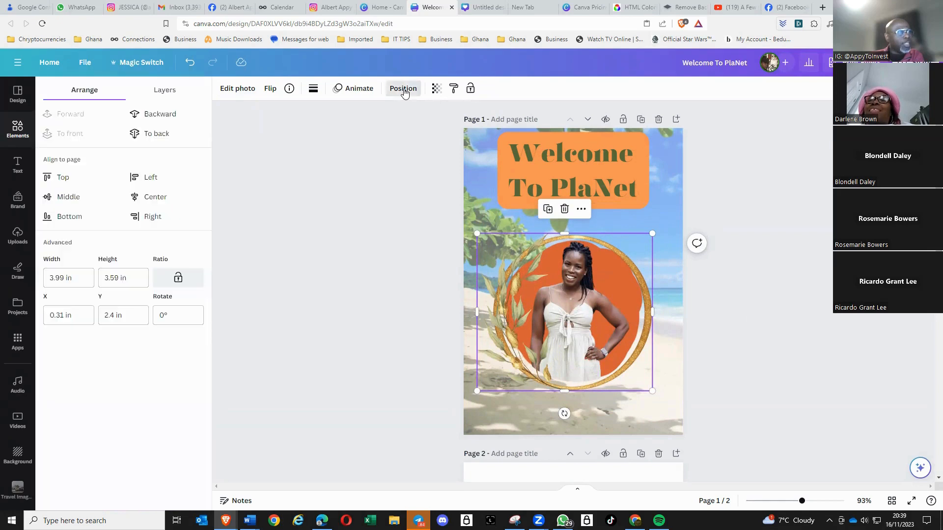
{"action": "left_click", "coordinate": [158, 116]}
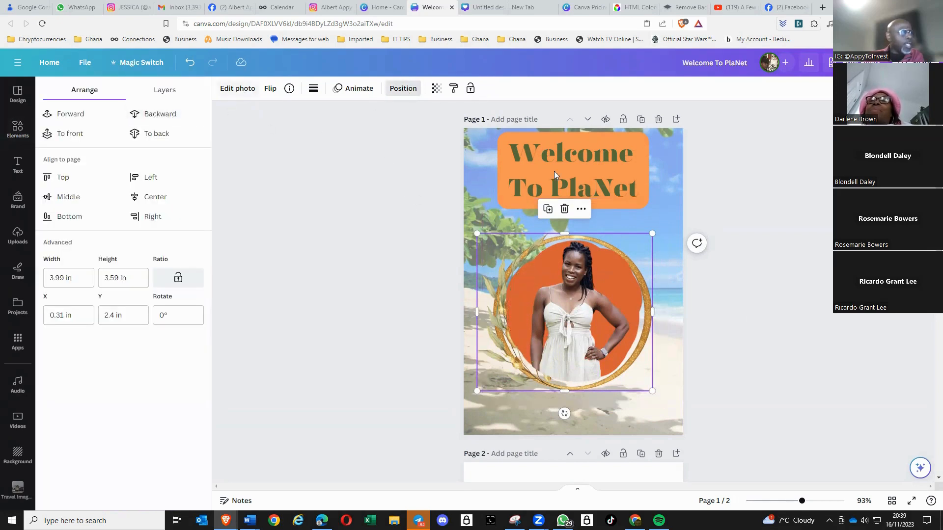
{"action": "left_click", "coordinate": [757, 309]}
Step: Restore the rest of the portrait's orange circle and the erased head area with BG Remover's Restore brush at size 100
{"action": "left_click", "coordinate": [577, 314]}
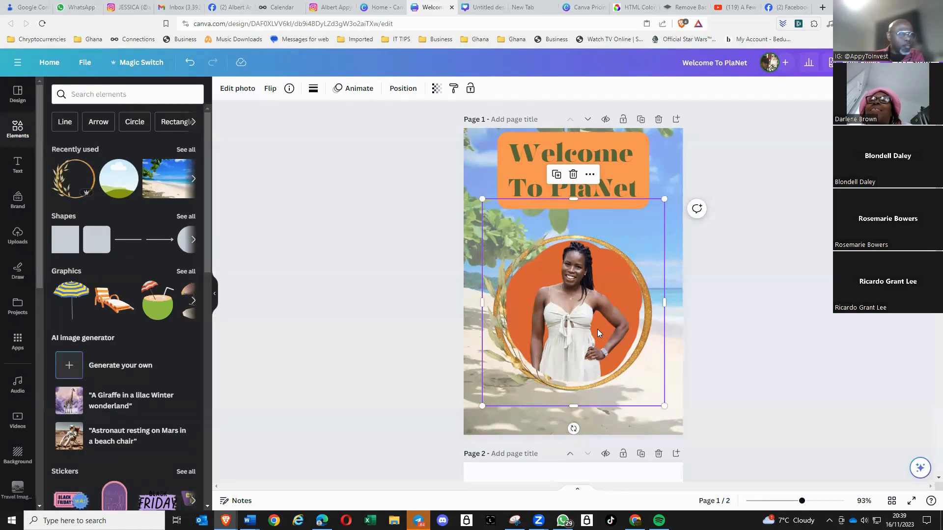
{"action": "left_click", "coordinate": [239, 90]}
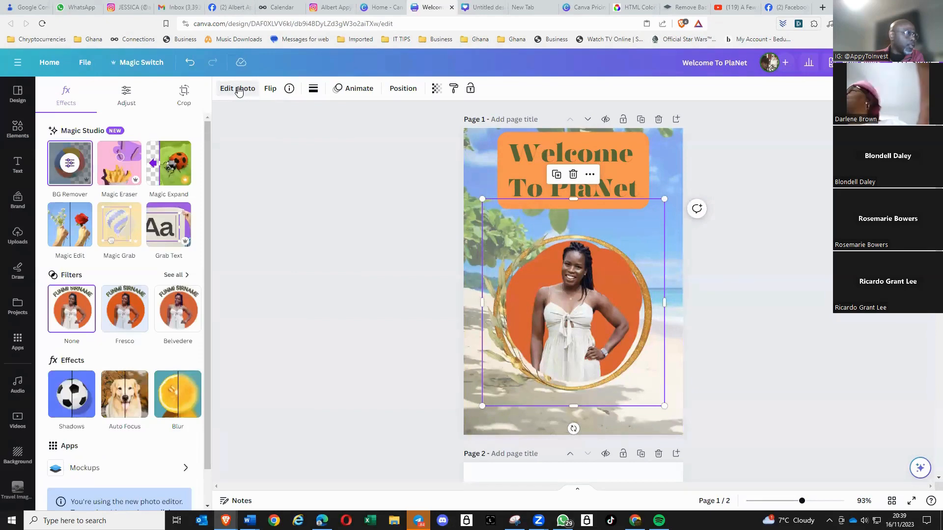
{"action": "left_click", "coordinate": [70, 163]}
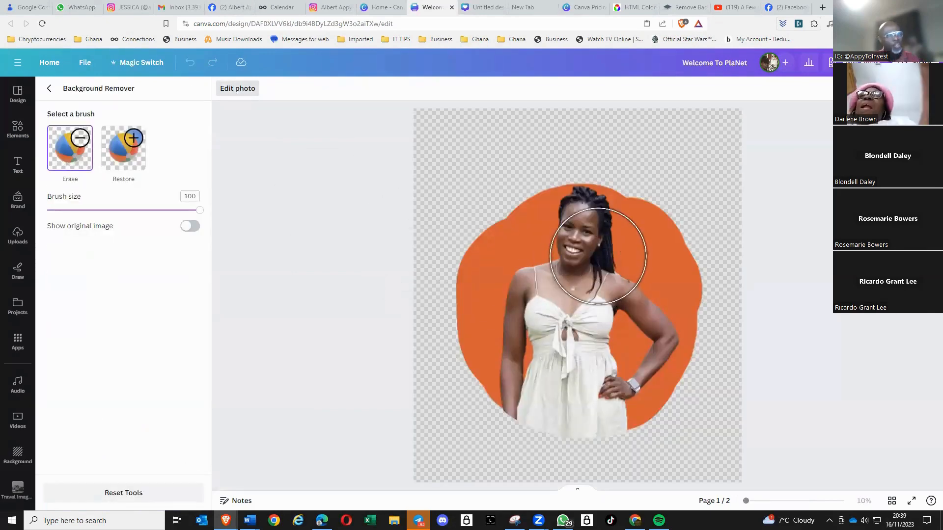
{"action": "mouse_move", "coordinate": [576, 231]}
{"action": "left_mouse_down"}
{"action": "mouse_move", "coordinate": [573, 224]}
{"action": "mouse_move", "coordinate": [553, 231]}
{"action": "left_mouse_up"}
{"action": "left_click", "coordinate": [115, 138]}
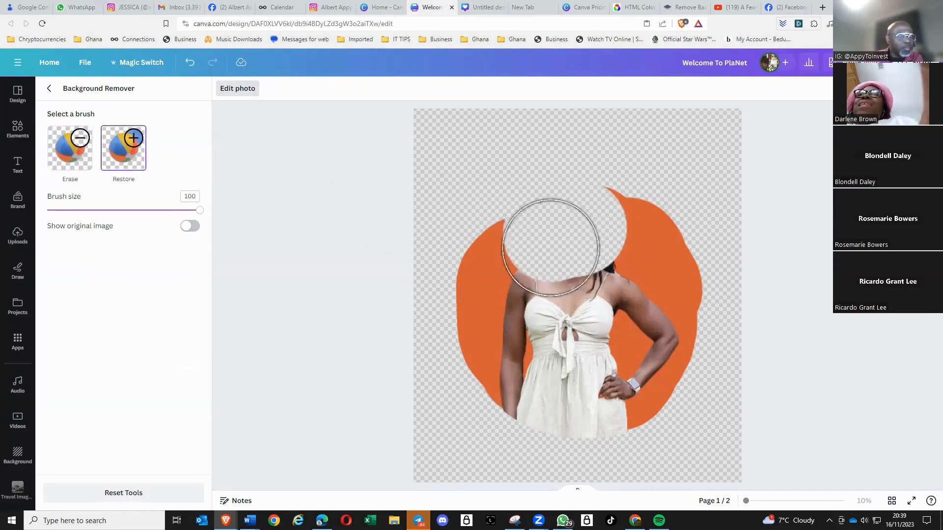
{"action": "left_click", "coordinate": [594, 231]}
{"action": "mouse_move", "coordinate": [593, 230]}
{"action": "left_mouse_down"}
{"action": "mouse_move", "coordinate": [529, 244]}
{"action": "mouse_move", "coordinate": [505, 267]}
{"action": "mouse_move", "coordinate": [498, 285]}
{"action": "mouse_move", "coordinate": [520, 352]}
{"action": "left_mouse_up"}
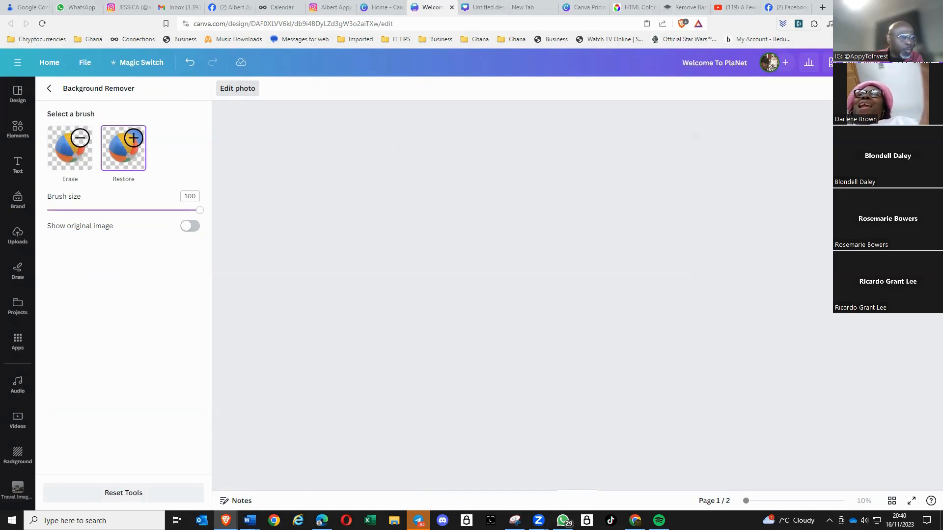
{"action": "mouse_move", "coordinate": [622, 377]}
{"action": "left_mouse_down"}
{"action": "mouse_move", "coordinate": [644, 359]}
{"action": "mouse_move", "coordinate": [654, 317]}
{"action": "mouse_move", "coordinate": [657, 335]}
{"action": "mouse_move", "coordinate": [650, 262]}
{"action": "mouse_move", "coordinate": [623, 233]}
{"action": "mouse_move", "coordinate": [544, 232]}
{"action": "mouse_move", "coordinate": [663, 276]}
{"action": "mouse_move", "coordinate": [651, 290]}
{"action": "mouse_move", "coordinate": [663, 319]}
{"action": "mouse_move", "coordinate": [648, 358]}
{"action": "mouse_move", "coordinate": [622, 384]}
{"action": "mouse_move", "coordinate": [591, 385]}
{"action": "left_mouse_up"}
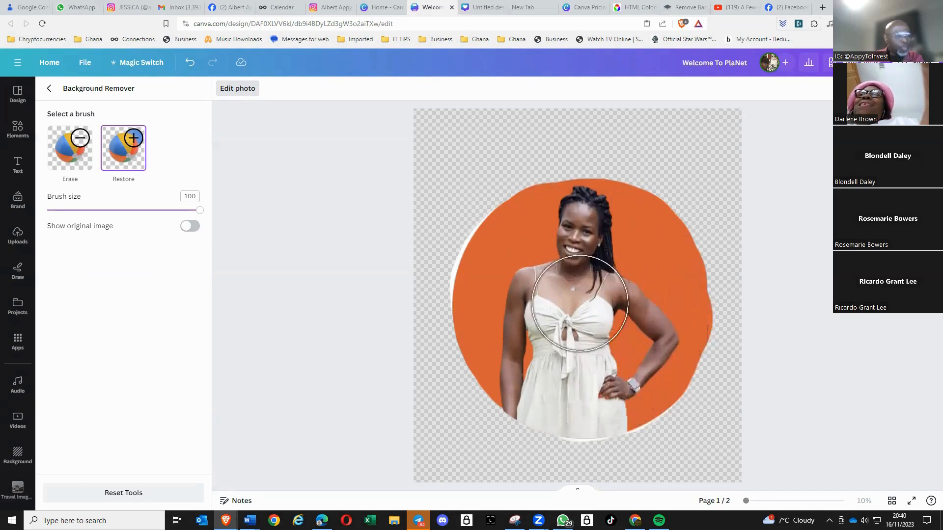
{"action": "left_click", "coordinate": [50, 90]}
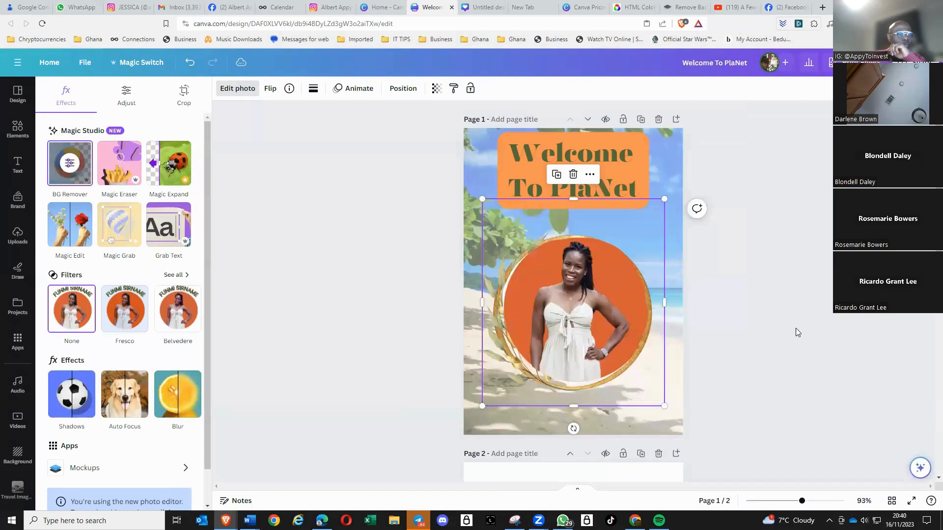
Step: Shift the portrait cutout slightly left inside the gold ring and send it one layer backward, behind the ring
{"action": "left_click", "coordinate": [592, 336]}
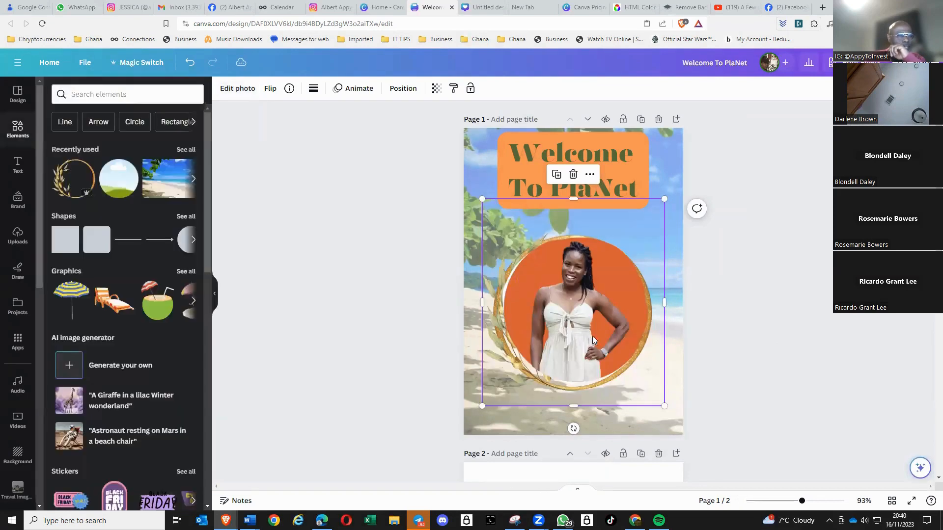
{"action": "left_click_drag", "start_coordinate": [585, 333], "coordinate": [584, 333]}
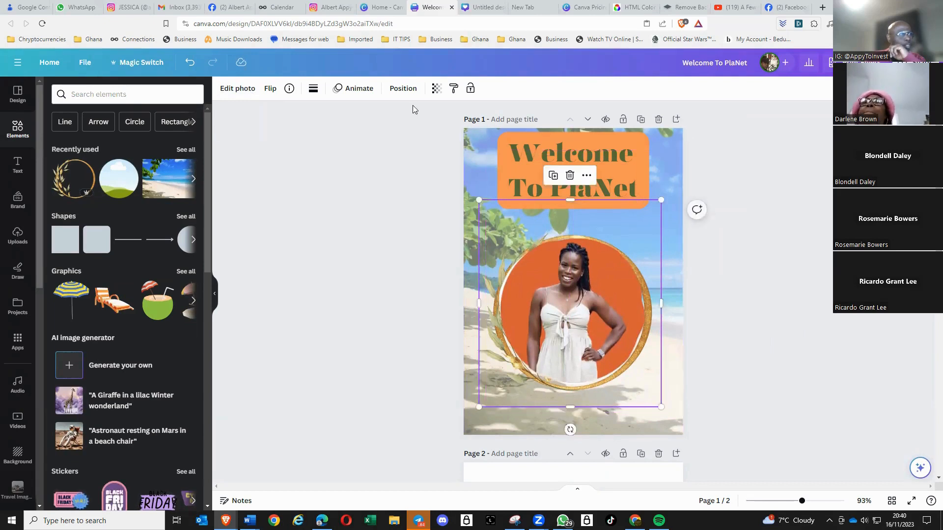
{"action": "left_click", "coordinate": [403, 89]}
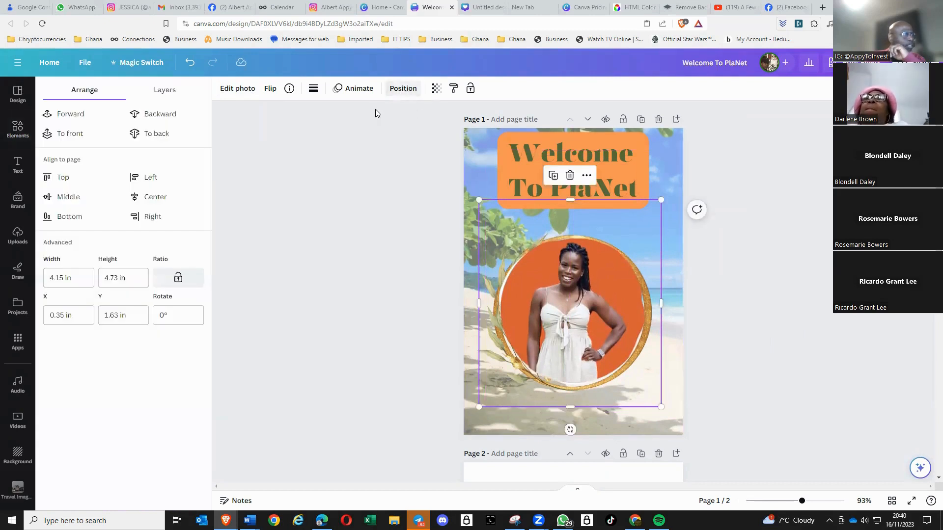
{"action": "left_click", "coordinate": [167, 113]}
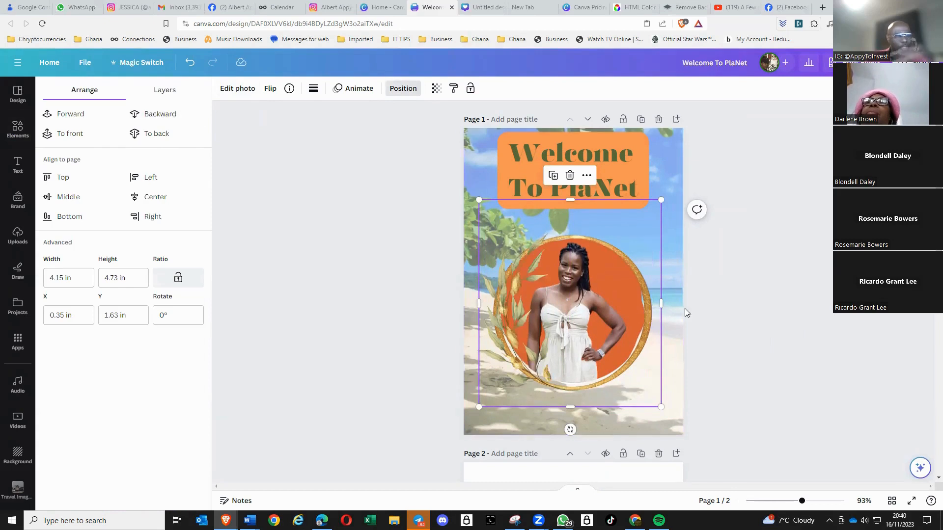
{"action": "left_click", "coordinate": [786, 280]}
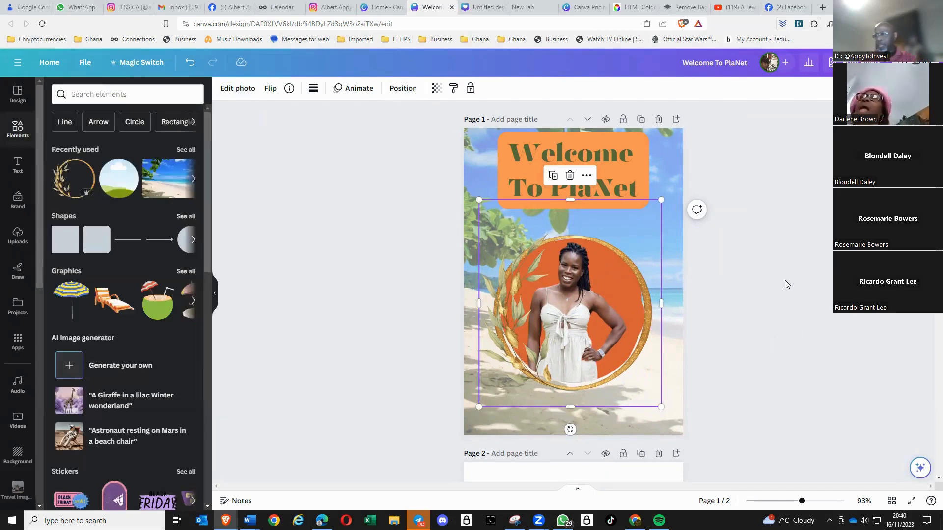